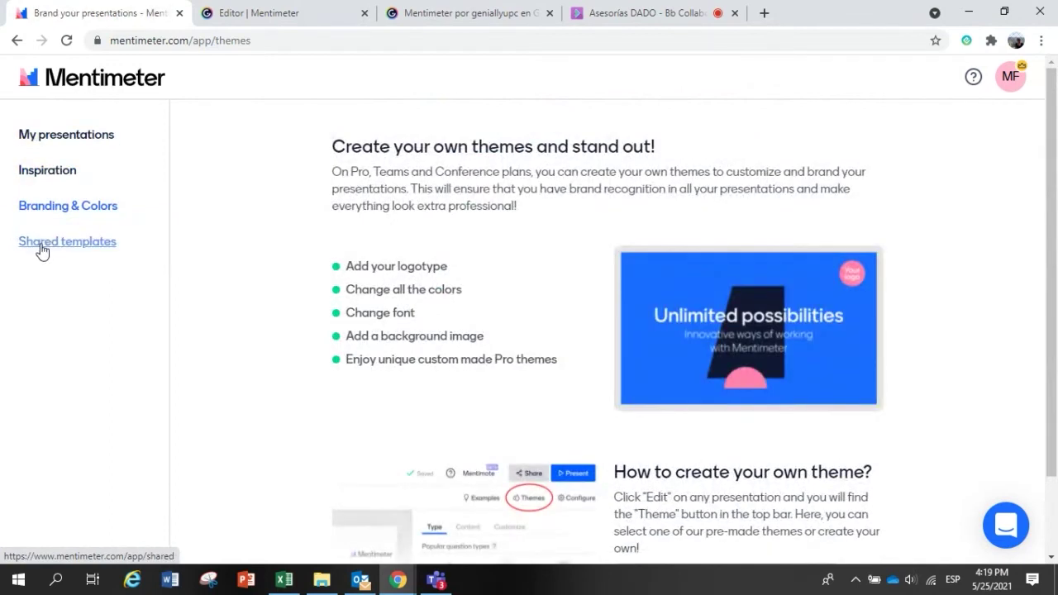
Step: Look over the Shared templates page and the Branding & Colors page with its guidance on creating custom themes
{"action": "scroll", "coordinate": [447, 309], "scroll_direction": "down", "scroll_amount": 1}
{"action": "scroll", "coordinate": [281, 267], "scroll_direction": "up", "scroll_amount": 1}
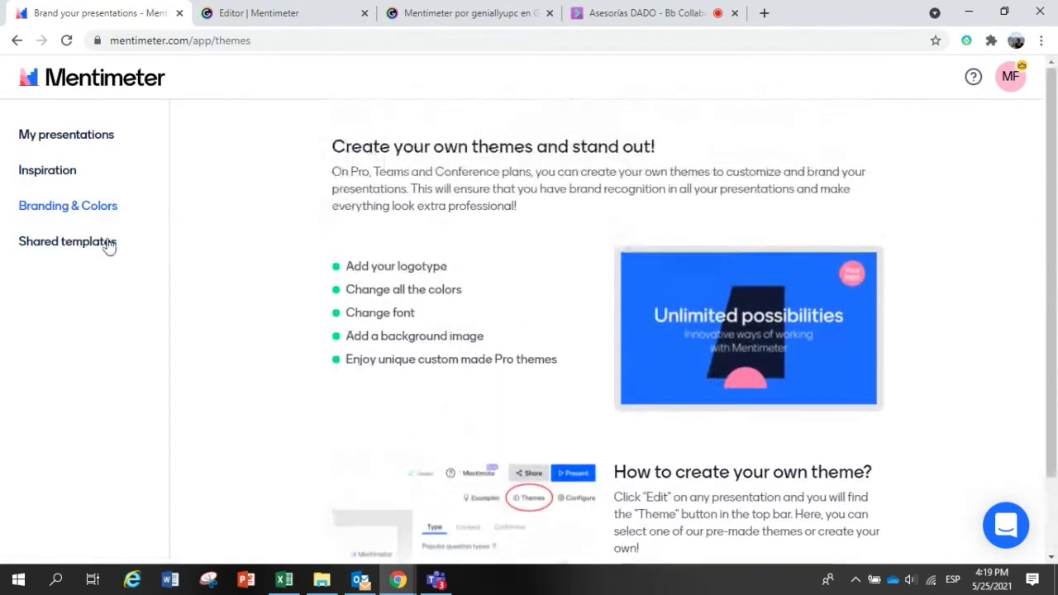
{"action": "left_click", "coordinate": [71, 254]}
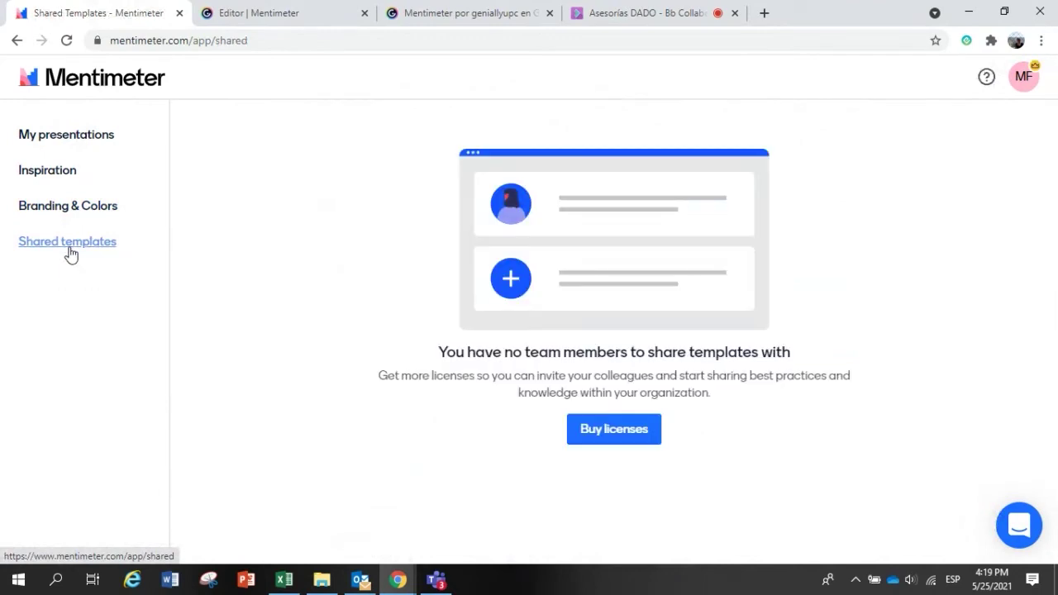
{"action": "left_click", "coordinate": [42, 217]}
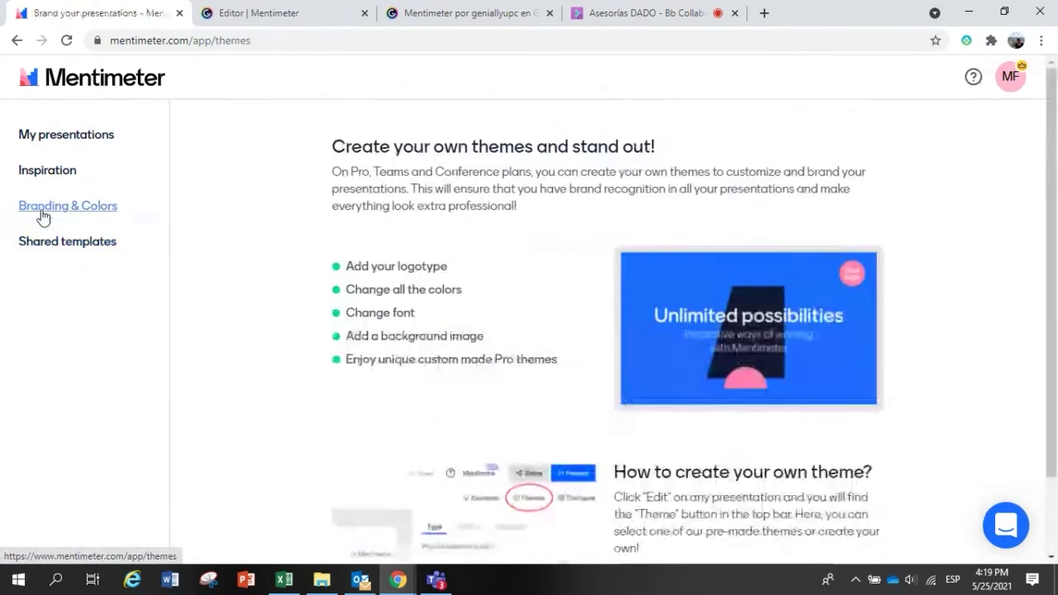
{"action": "scroll", "coordinate": [372, 379], "scroll_direction": "down", "scroll_amount": 1}
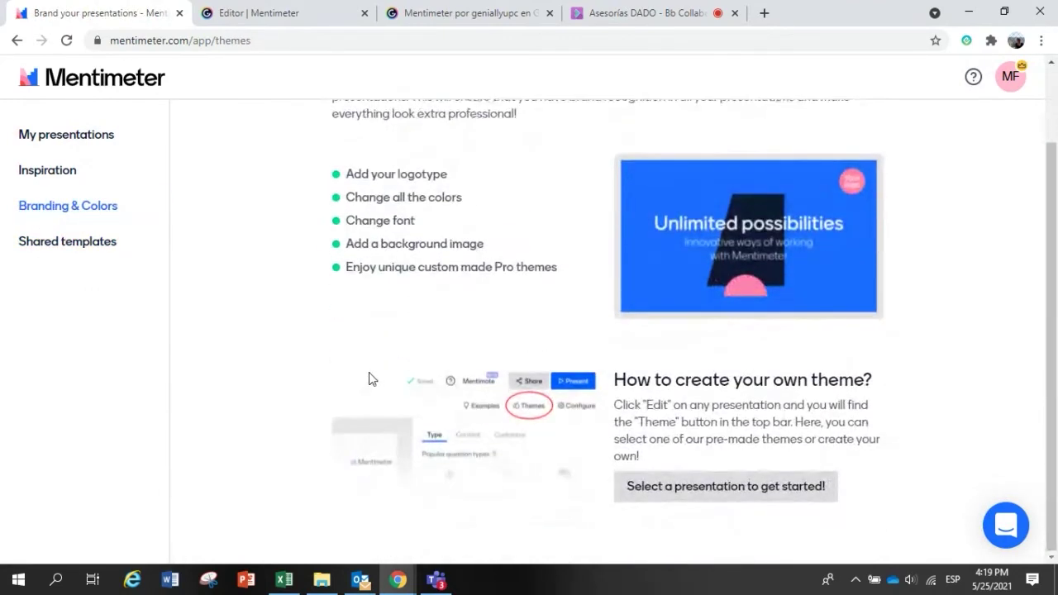
{"action": "scroll", "coordinate": [369, 378], "scroll_direction": "up", "scroll_amount": 1}
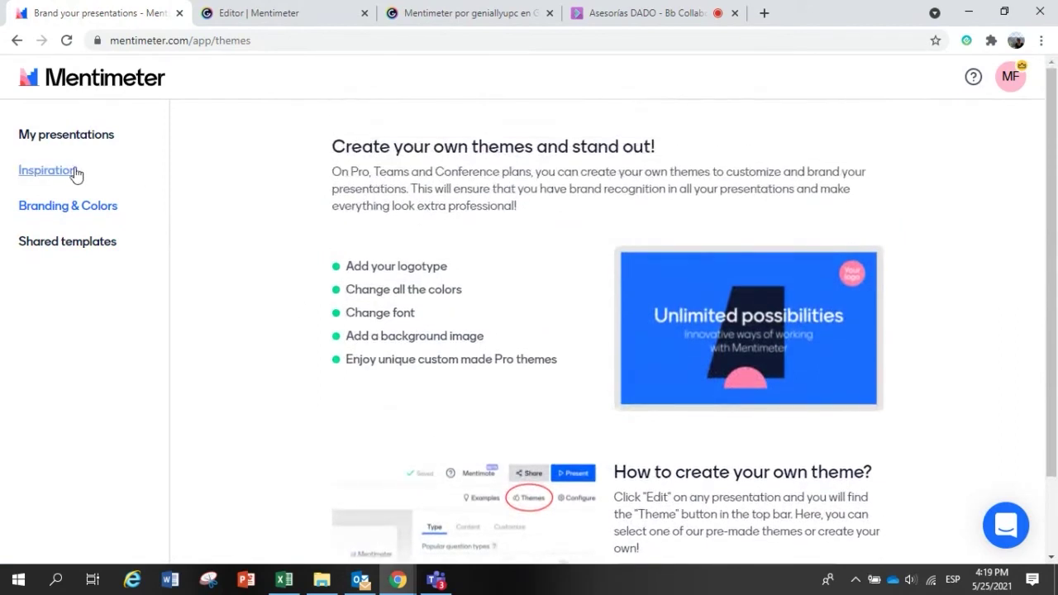
Step: Open the presentation "Asesoría 25/05" from My presentations
{"action": "left_click", "coordinate": [62, 141]}
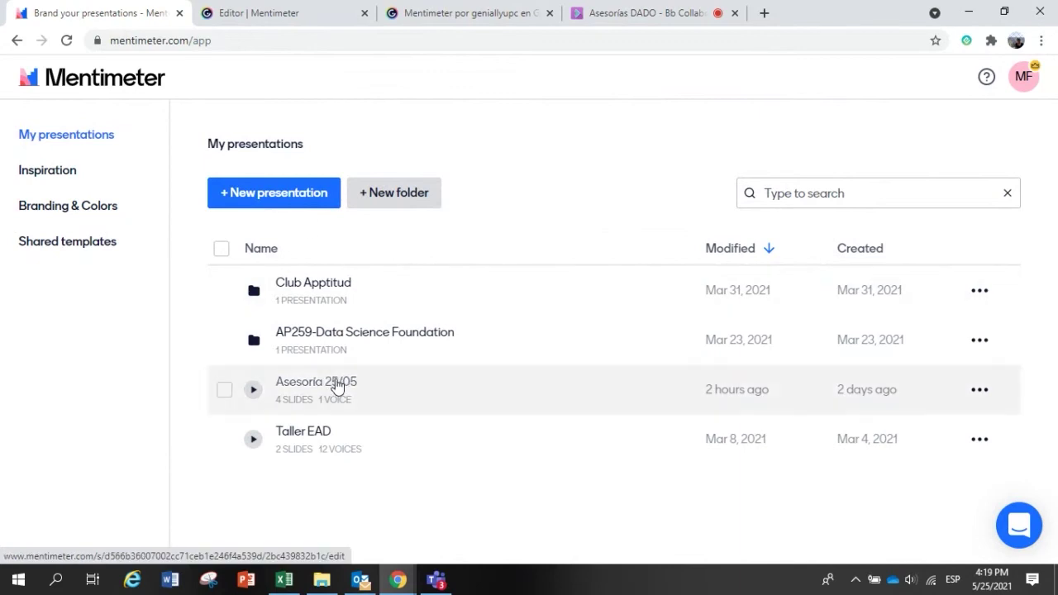
{"action": "left_click", "coordinate": [292, 390]}
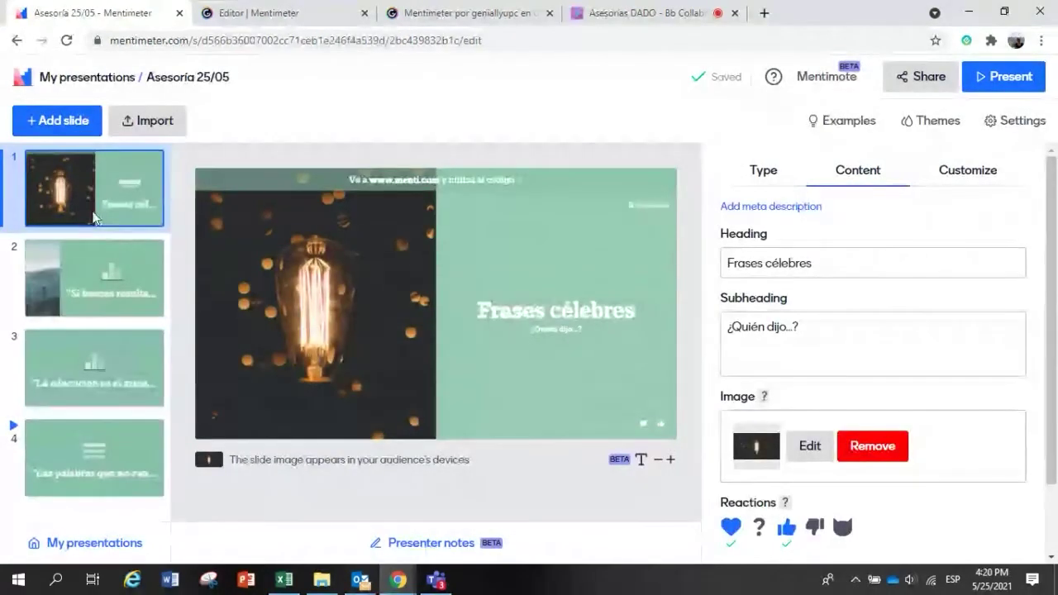
Step: Start a blank slide after slide 1 and browse the available question, quiz competition and content slide types
{"action": "left_click", "coordinate": [44, 122]}
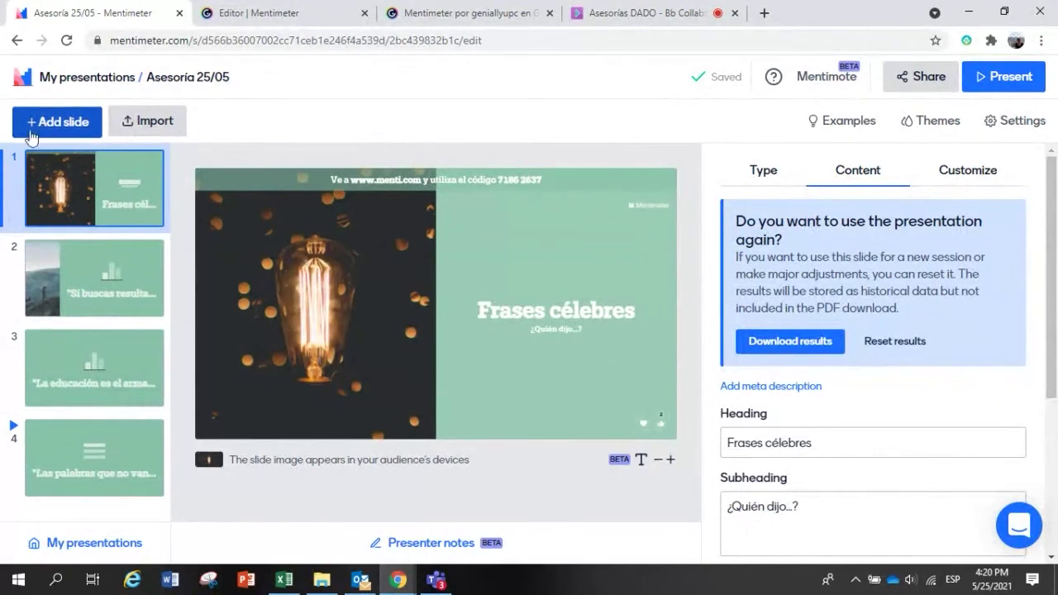
{"action": "left_click_drag", "start_coordinate": [19, 276], "coordinate": [18, 165]}
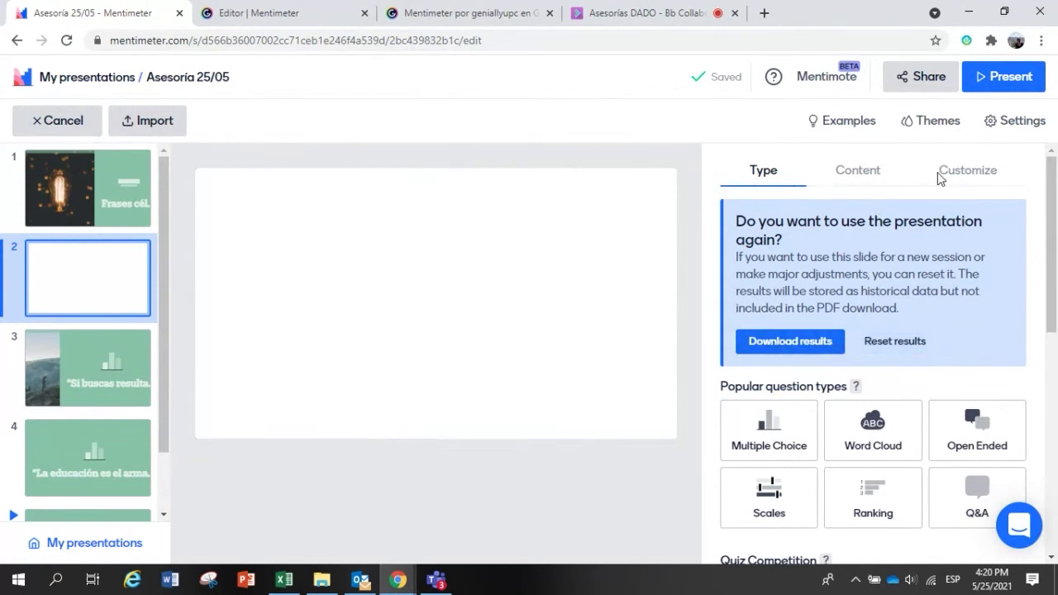
{"action": "scroll", "coordinate": [802, 333], "scroll_direction": "down", "scroll_amount": 1}
{"action": "scroll", "coordinate": [771, 192], "scroll_direction": "up", "scroll_amount": 1}
{"action": "scroll", "coordinate": [801, 326], "scroll_direction": "down", "scroll_amount": 3}
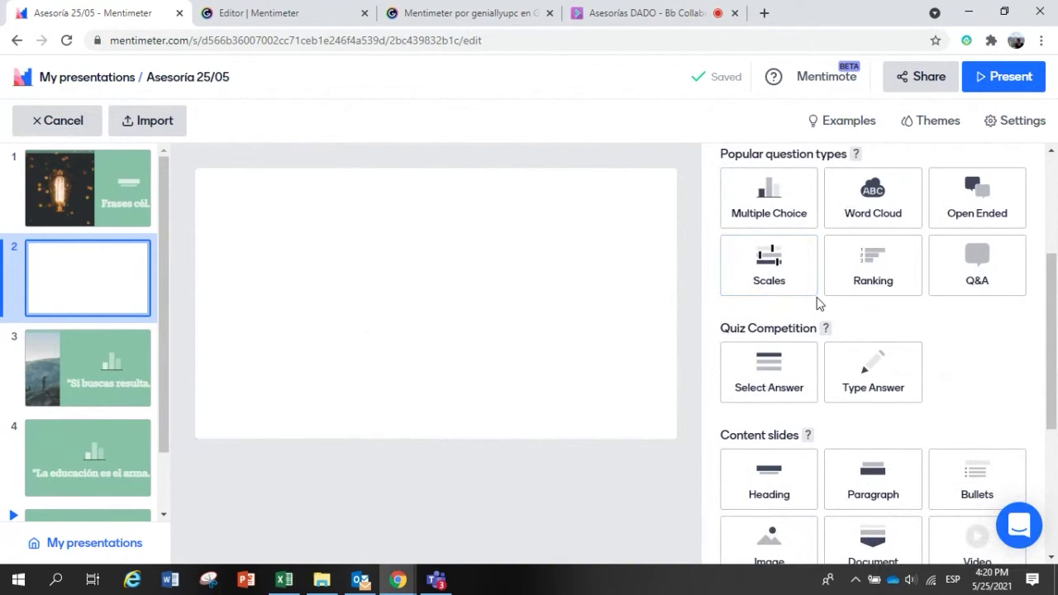
{"action": "scroll", "coordinate": [819, 303], "scroll_direction": "up", "scroll_amount": 1}
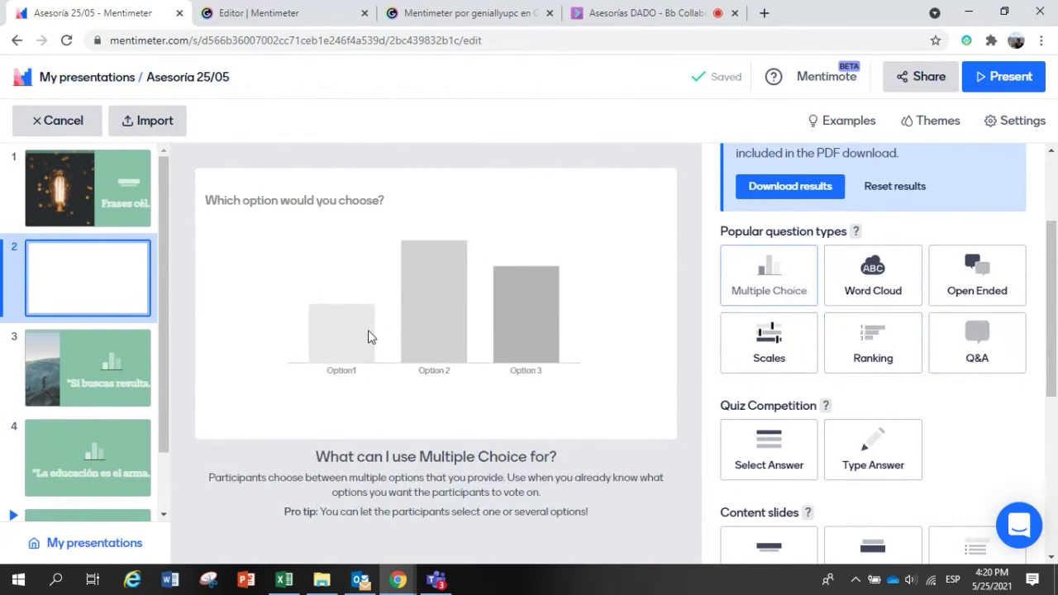
Step: Leave the blank slide and check which question type the "Si buscas resultados distintos" slide uses
{"action": "left_click", "coordinate": [52, 360]}
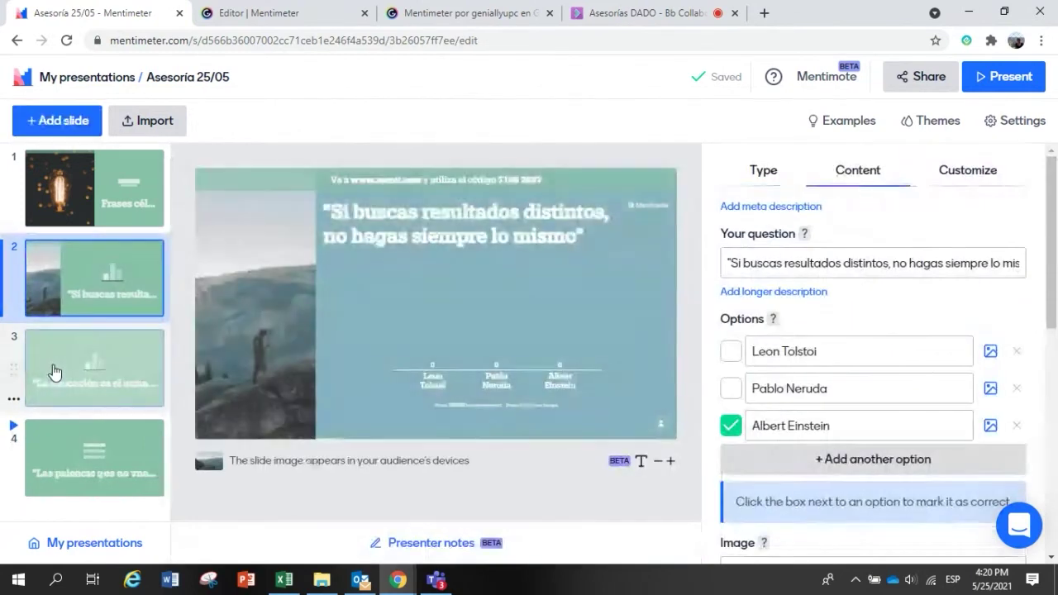
{"action": "left_click", "coordinate": [764, 172]}
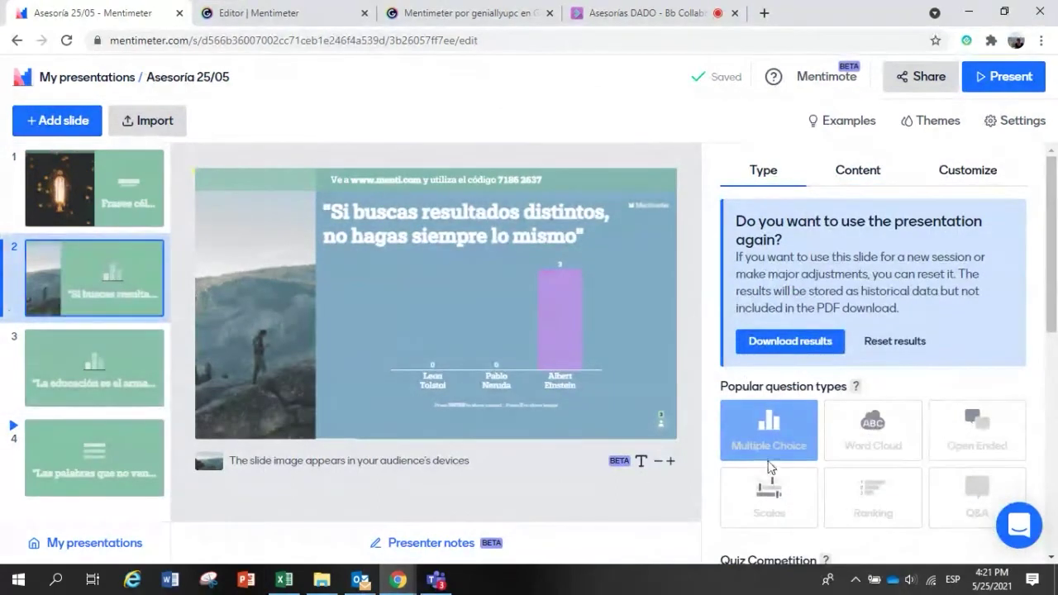
{"action": "scroll", "coordinate": [826, 446], "scroll_direction": "down", "scroll_amount": 2}
{"action": "scroll", "coordinate": [927, 385], "scroll_direction": "up", "scroll_amount": 1}
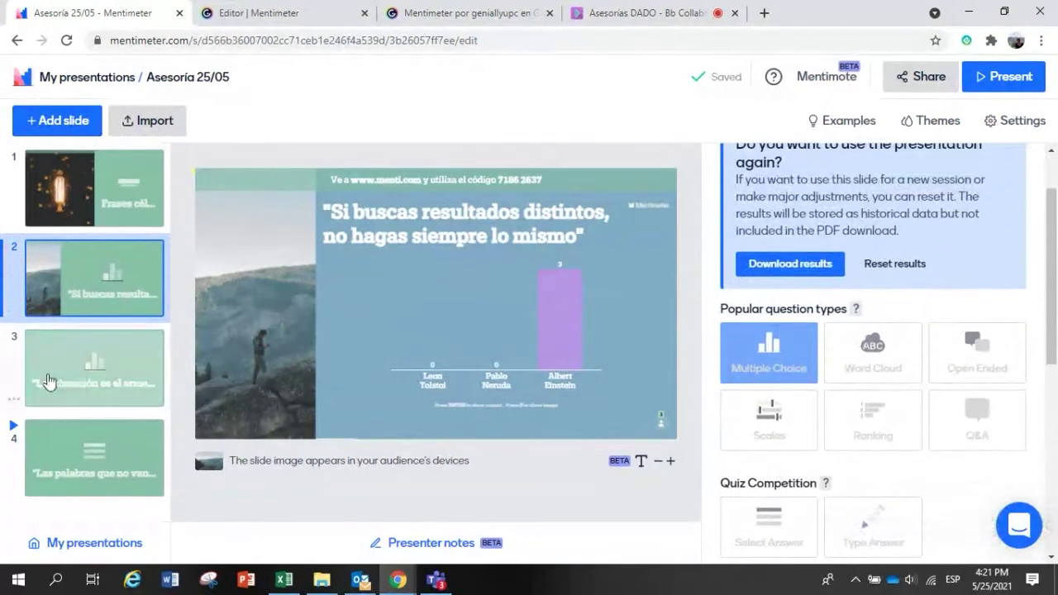
Step: Add a new Multiple Choice slide directly after the "Si buscas resultados distintos" slide
{"action": "left_click", "coordinate": [60, 123]}
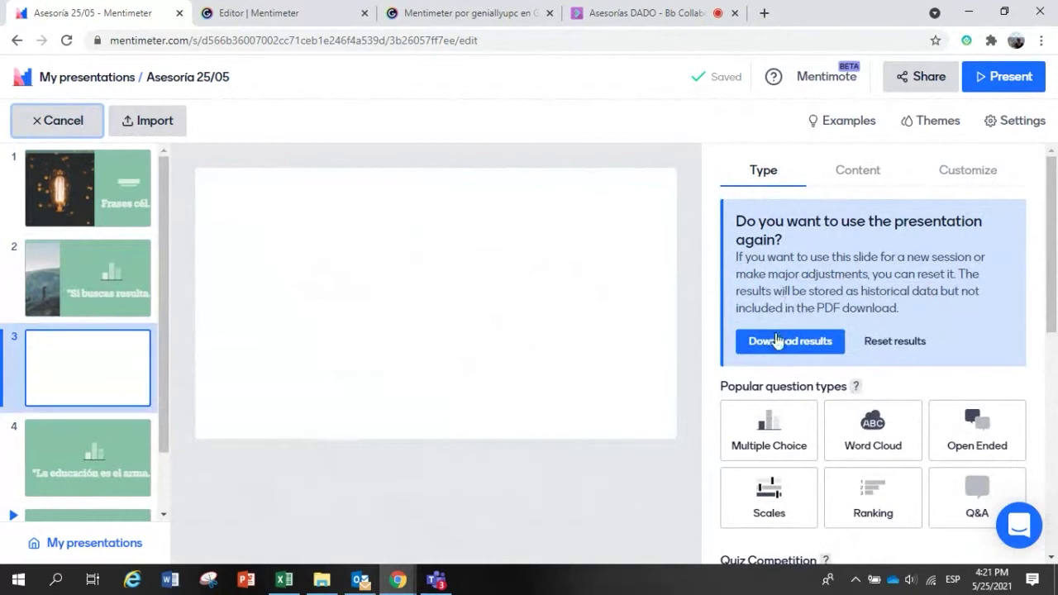
{"action": "left_click", "coordinate": [799, 451]}
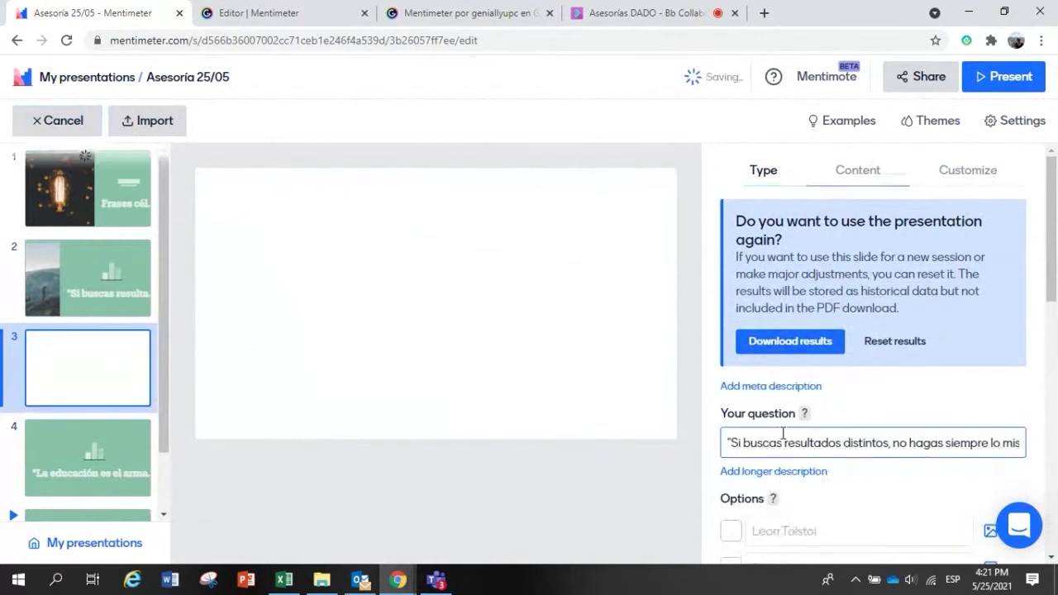
{"action": "scroll", "coordinate": [979, 431], "scroll_direction": "down", "scroll_amount": 3}
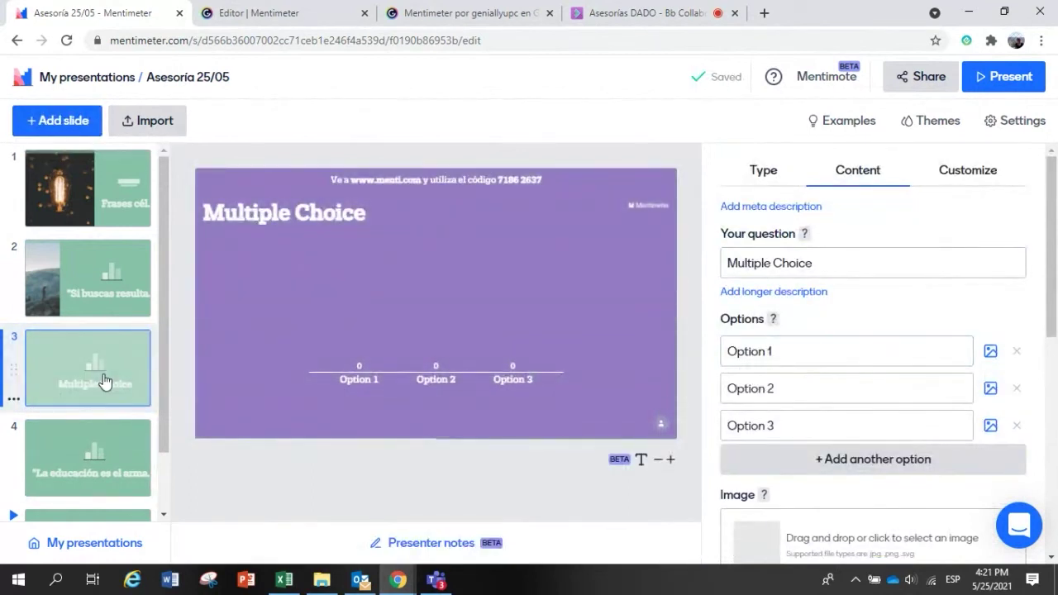
Step: Examine the question, answer option and image settings of the new Multiple Choice slide
{"action": "left_click", "coordinate": [766, 267]}
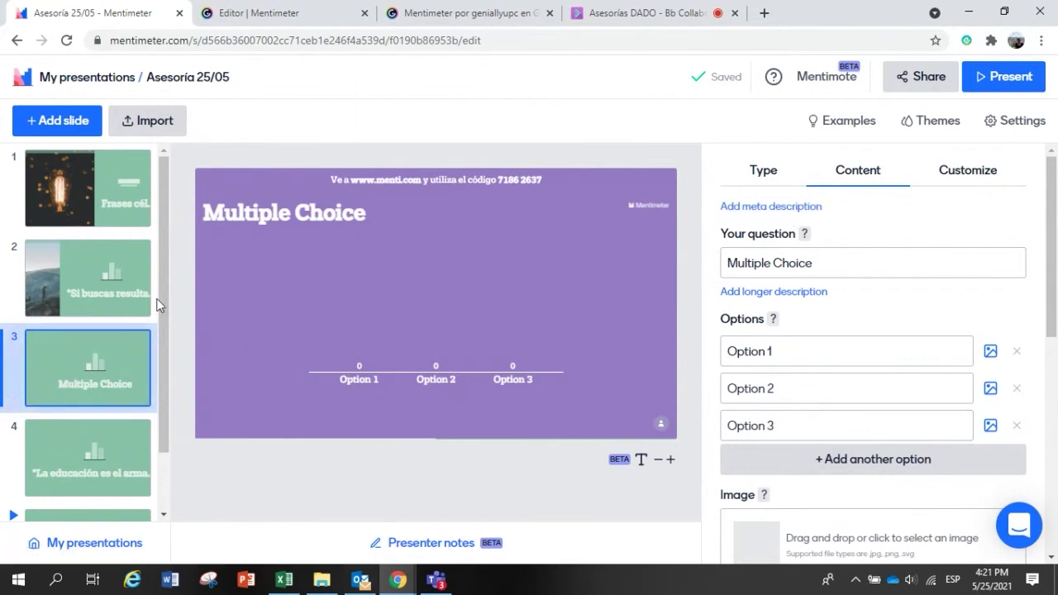
{"action": "scroll", "coordinate": [951, 314], "scroll_direction": "down", "scroll_amount": 1}
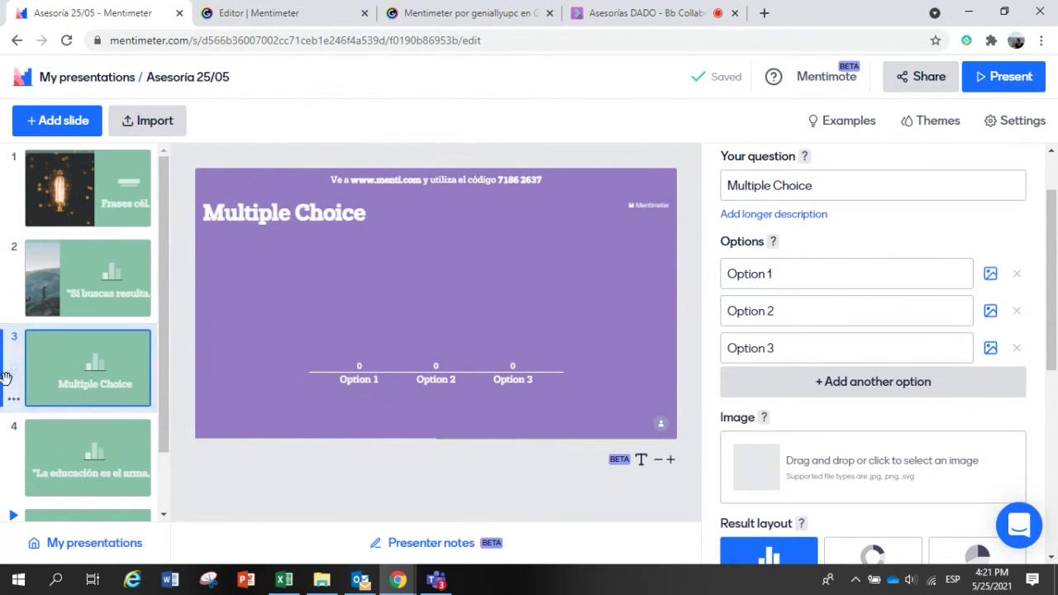
{"action": "scroll", "coordinate": [94, 406], "scroll_direction": "down", "scroll_amount": 1}
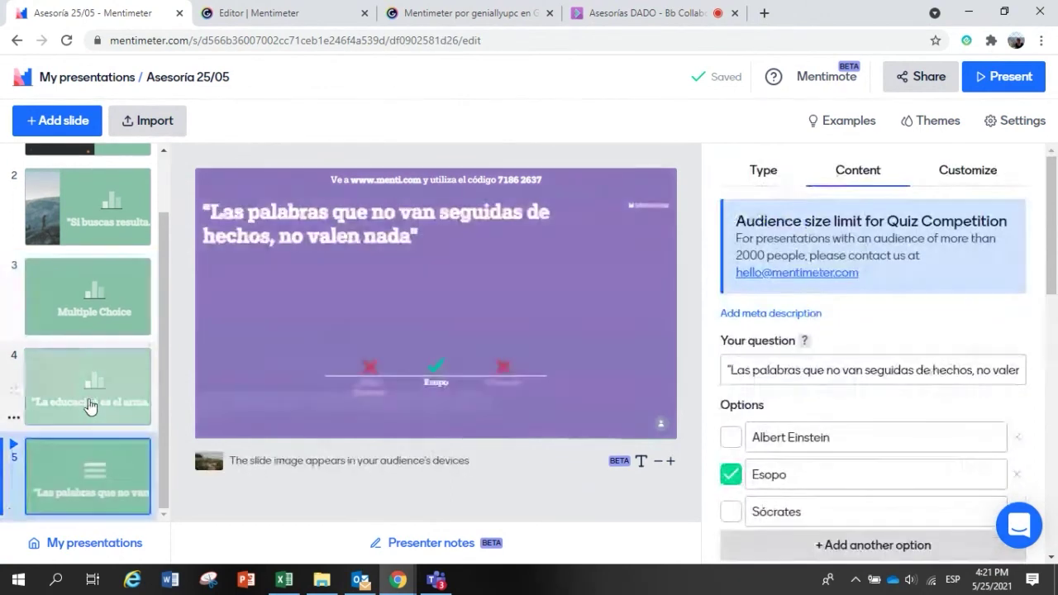
Step: Add two more answer options to the question "La educación es el arma más poderosa para cambiar el mundo" on slide 4
{"action": "left_click", "coordinate": [76, 399]}
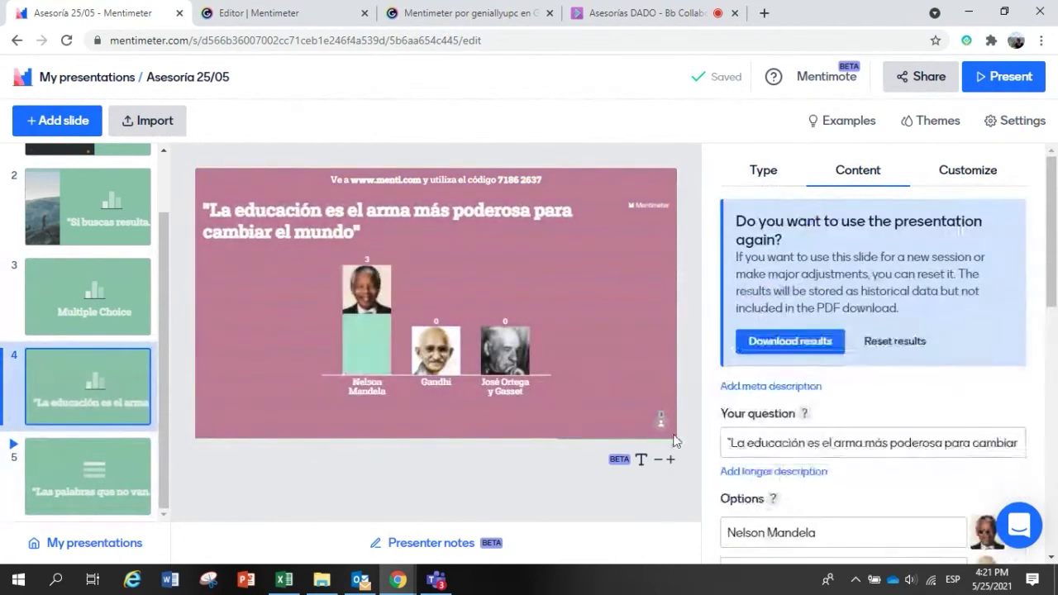
{"action": "scroll", "coordinate": [909, 427], "scroll_direction": "down", "scroll_amount": 3}
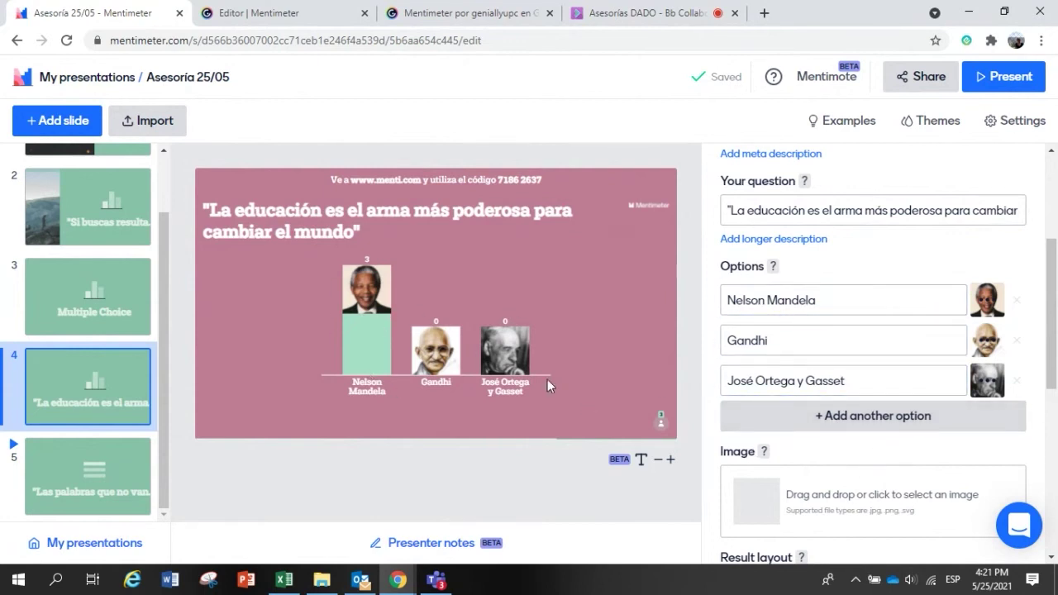
{"action": "left_click", "coordinate": [862, 418]}
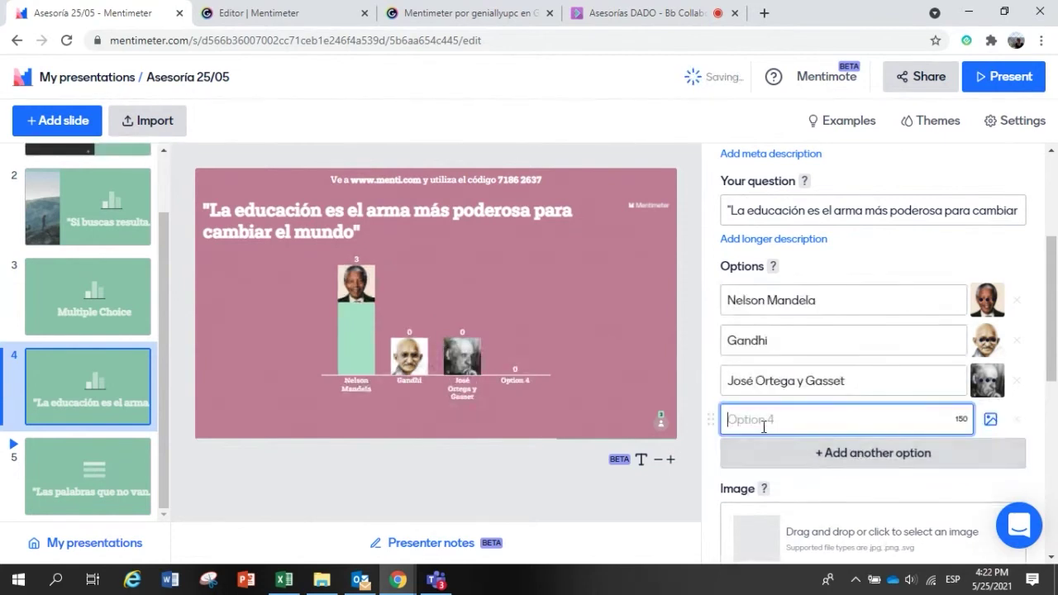
{"action": "left_click", "coordinate": [888, 455]}
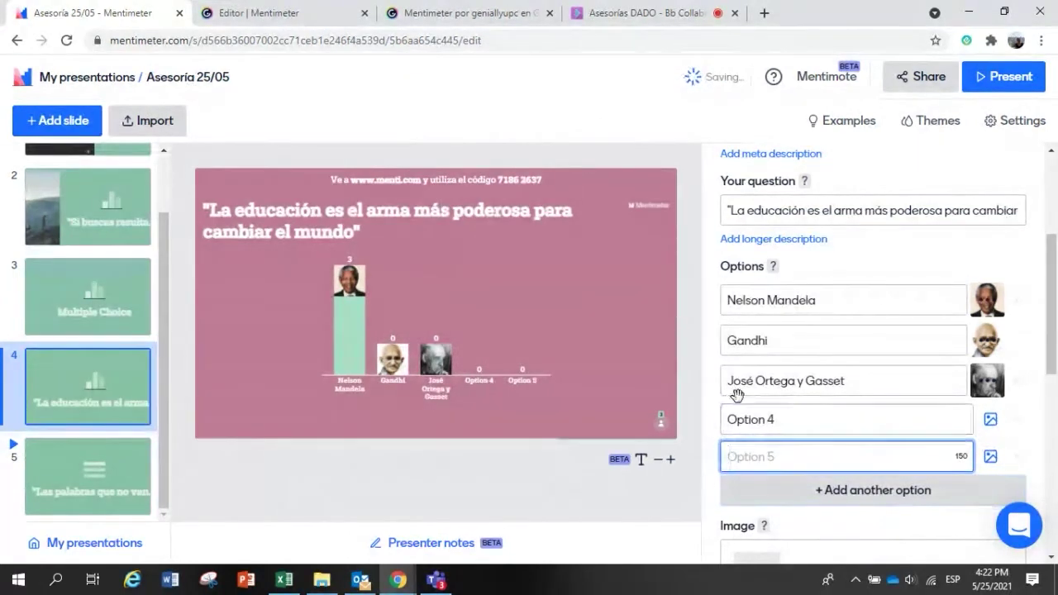
Step: Examine the upload and Unsplash image library sources available for giving Option 4 a picture
{"action": "left_click", "coordinate": [991, 420]}
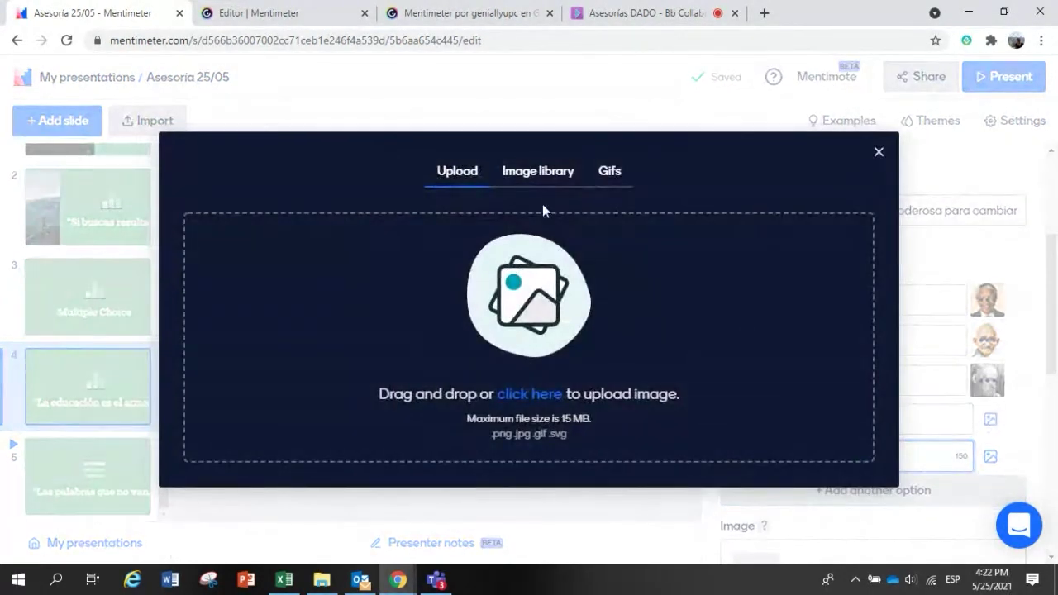
{"action": "left_click", "coordinate": [513, 173]}
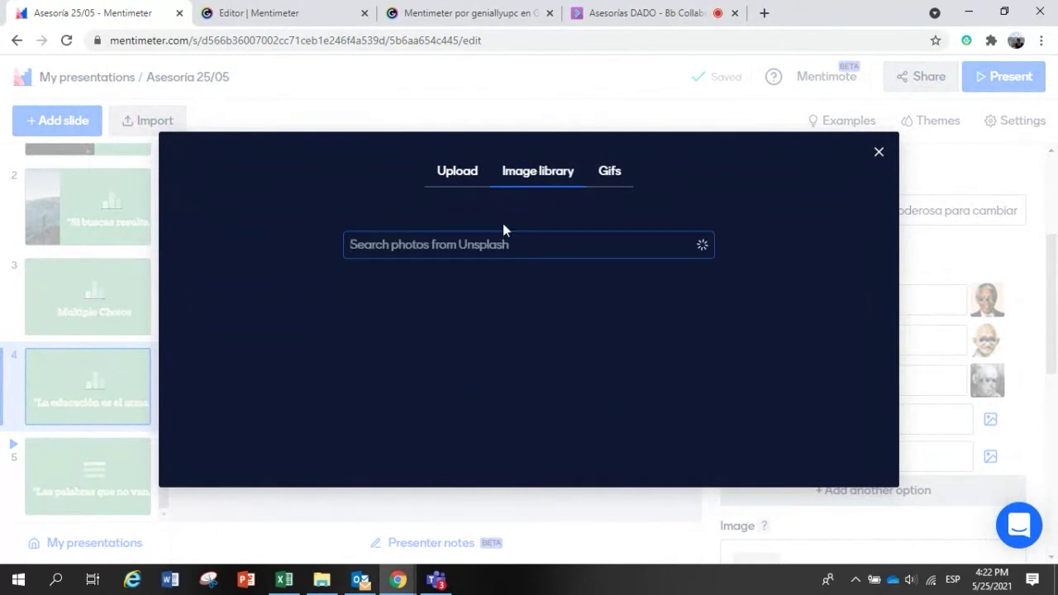
{"action": "left_click", "coordinate": [459, 174]}
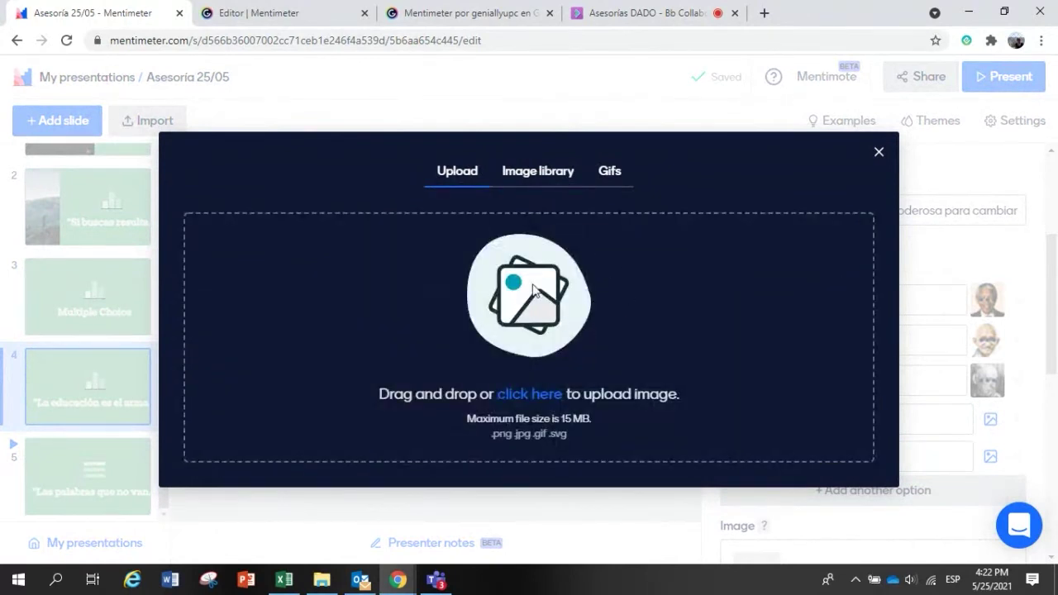
{"action": "left_click", "coordinate": [529, 175]}
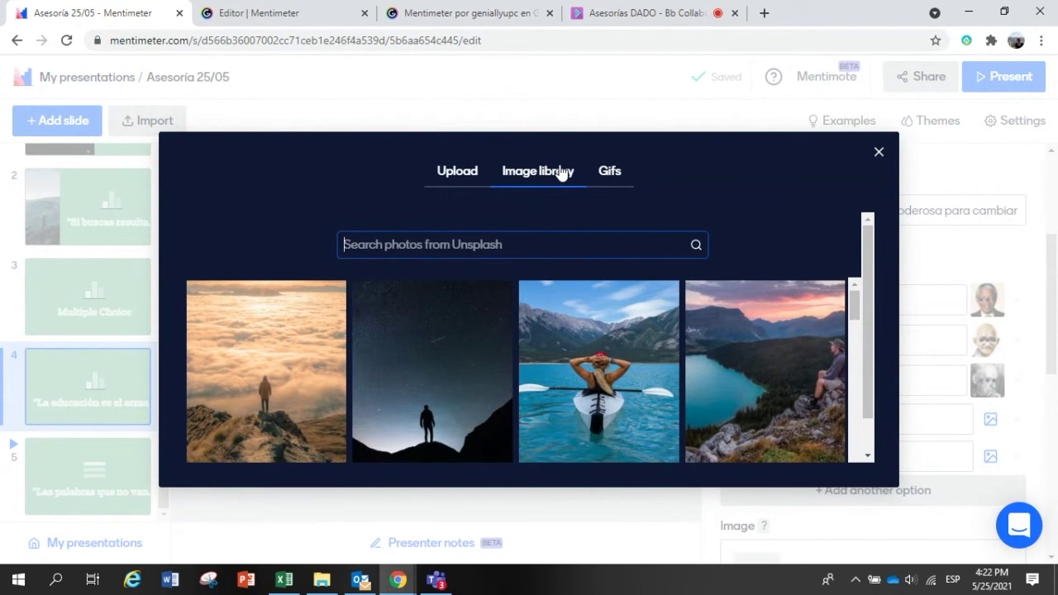
{"action": "scroll", "coordinate": [552, 370], "scroll_direction": "down", "scroll_amount": 15}
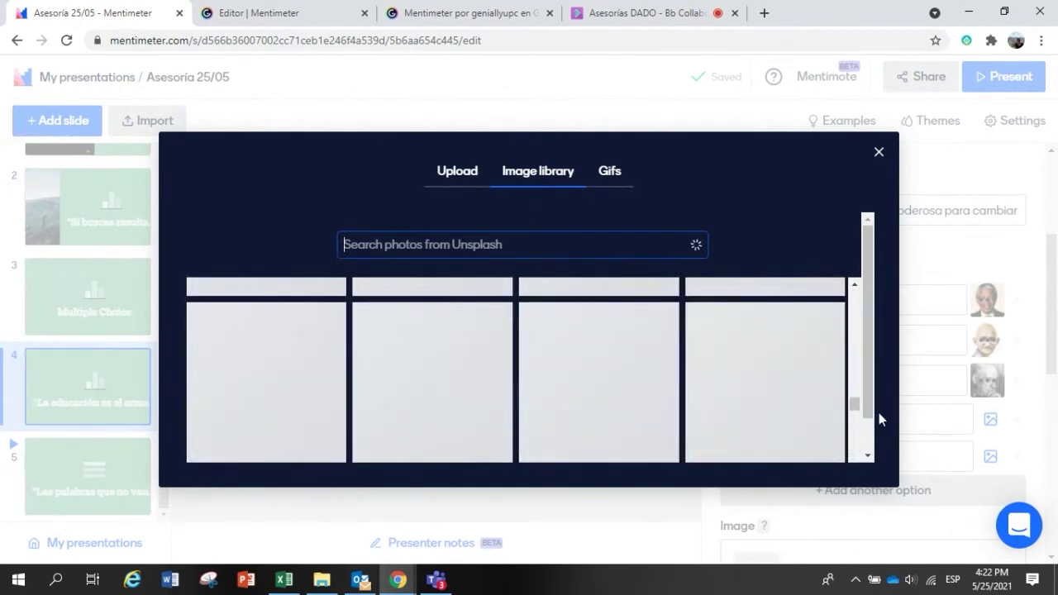
Step: Browse the Giphy GIF collection for Option 4's image and leave the image picker without choosing one
{"action": "left_click", "coordinate": [610, 173]}
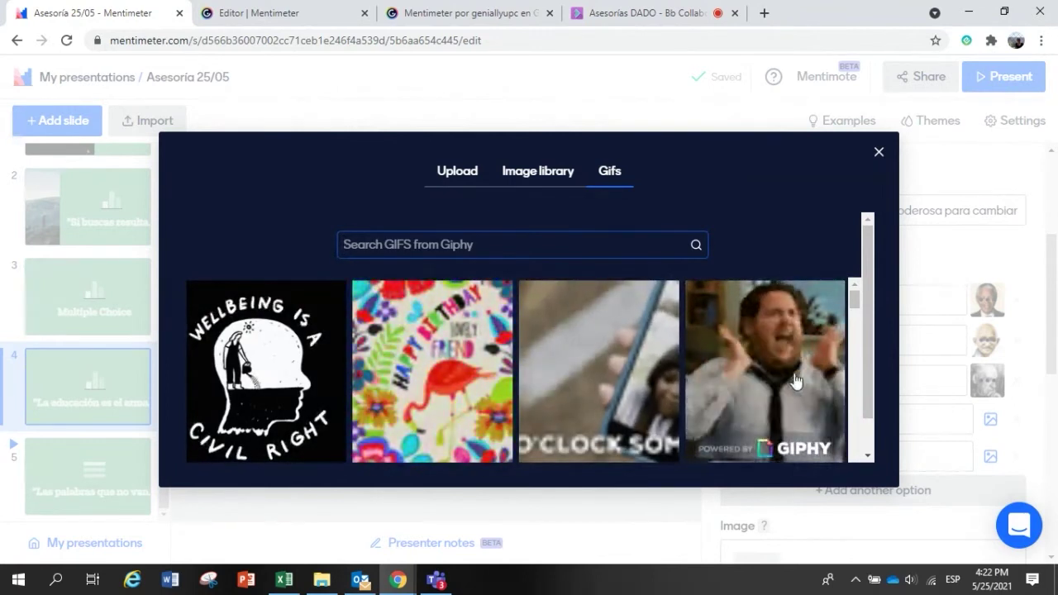
{"action": "scroll", "coordinate": [791, 378], "scroll_direction": "down", "scroll_amount": 1}
{"action": "scroll", "coordinate": [781, 341], "scroll_direction": "down", "scroll_amount": 5}
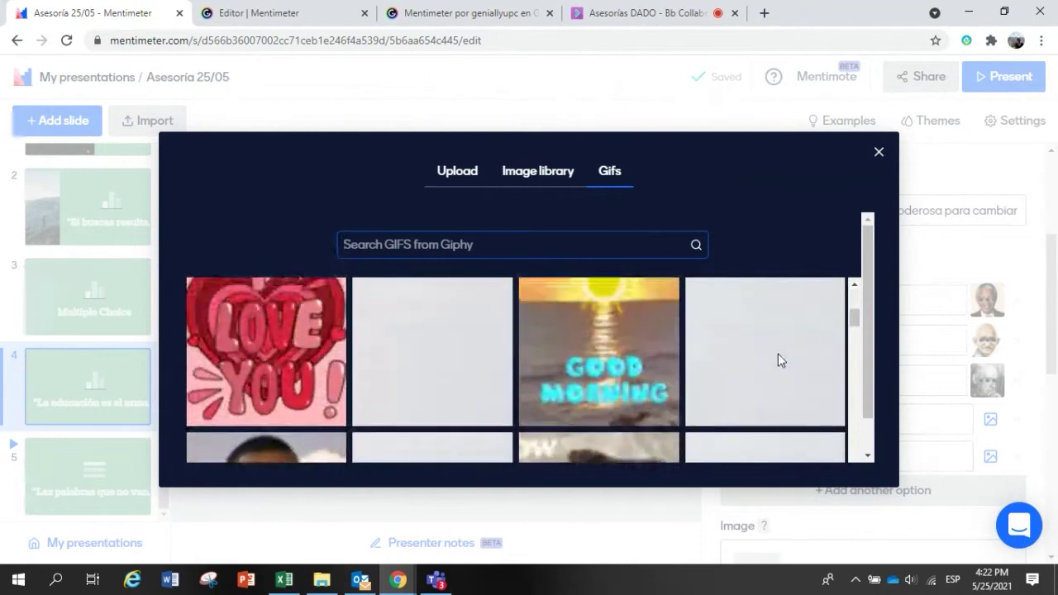
{"action": "scroll", "coordinate": [777, 361], "scroll_direction": "down", "scroll_amount": 2}
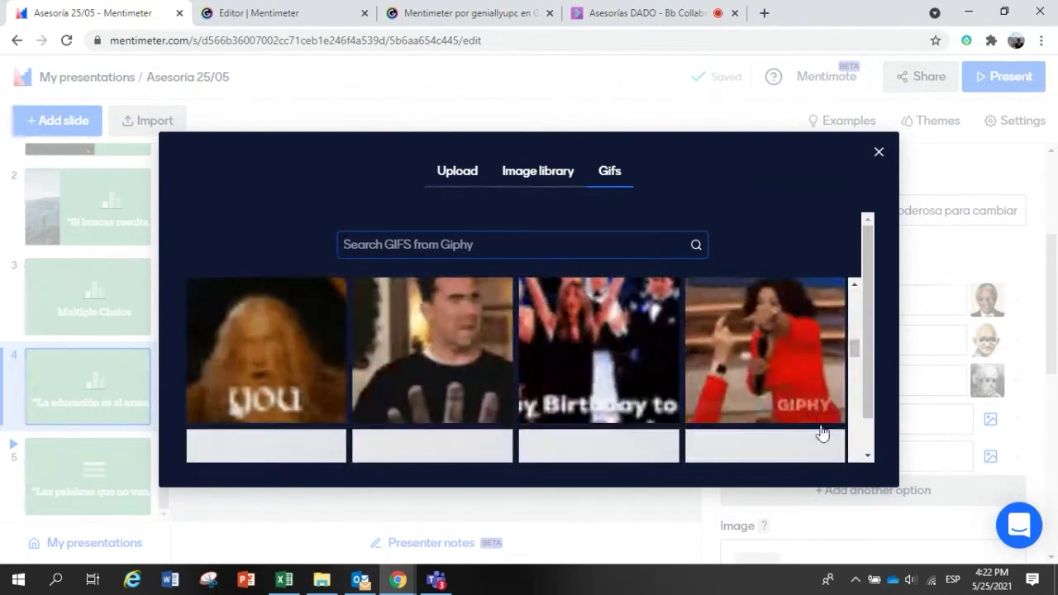
{"action": "scroll", "coordinate": [818, 421], "scroll_direction": "up", "scroll_amount": 1}
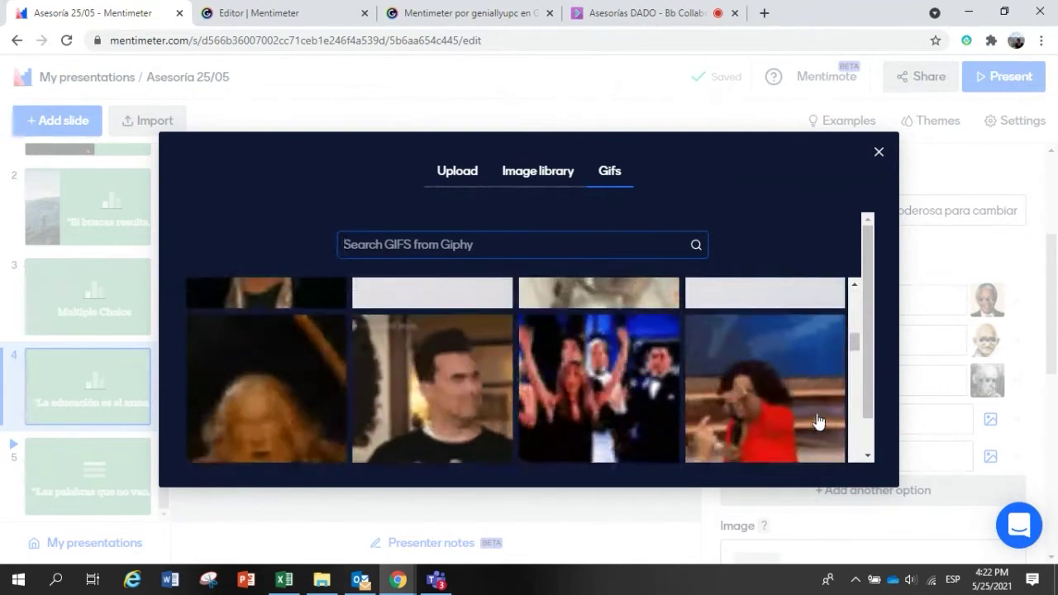
{"action": "mouse_move", "coordinate": [758, 413]}
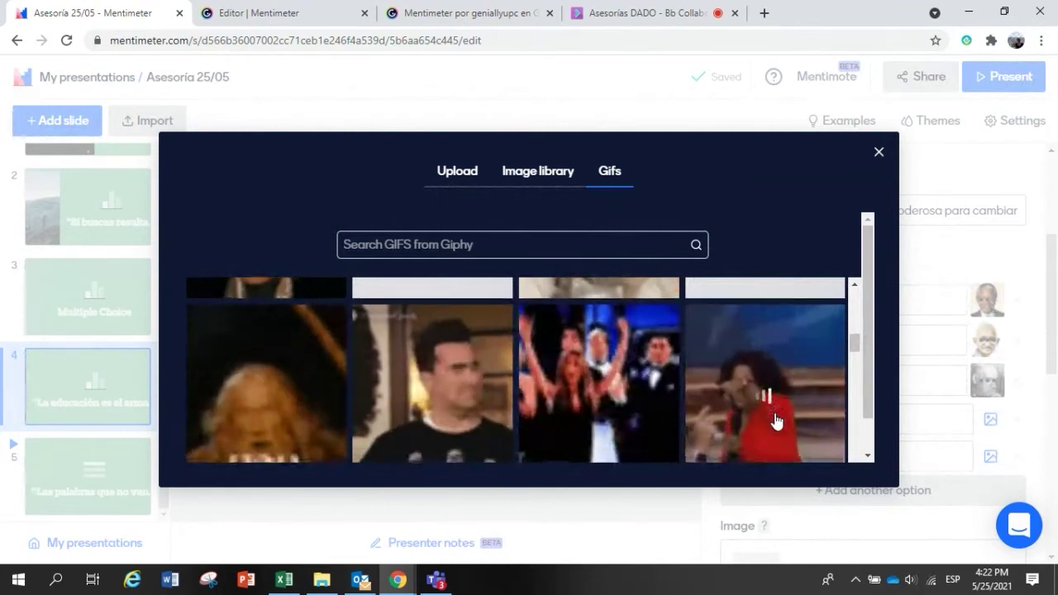
{"action": "scroll", "coordinate": [767, 409], "scroll_direction": "down", "scroll_amount": 1}
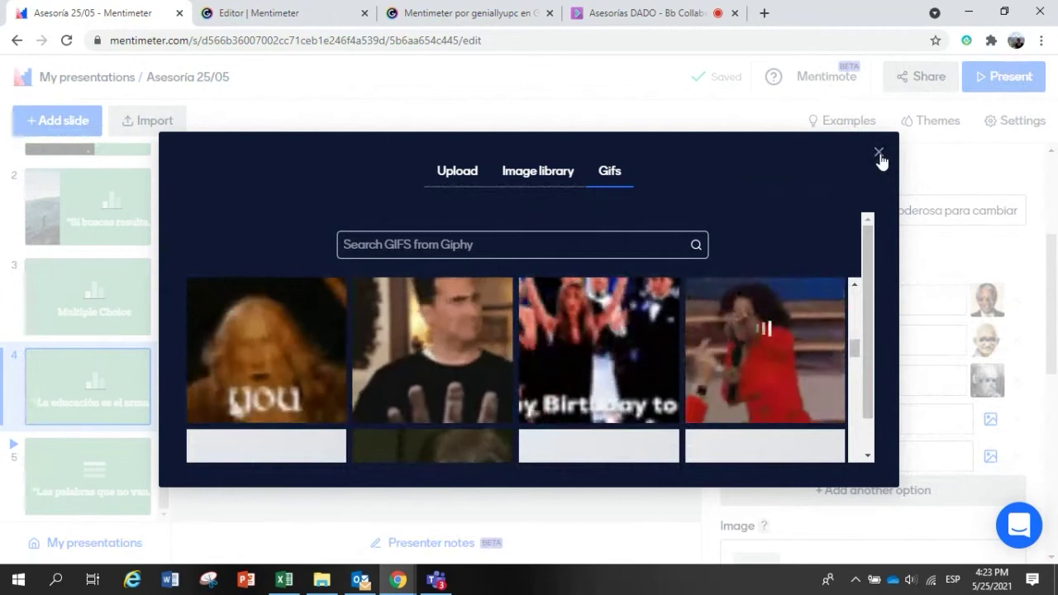
{"action": "left_click", "coordinate": [879, 156]}
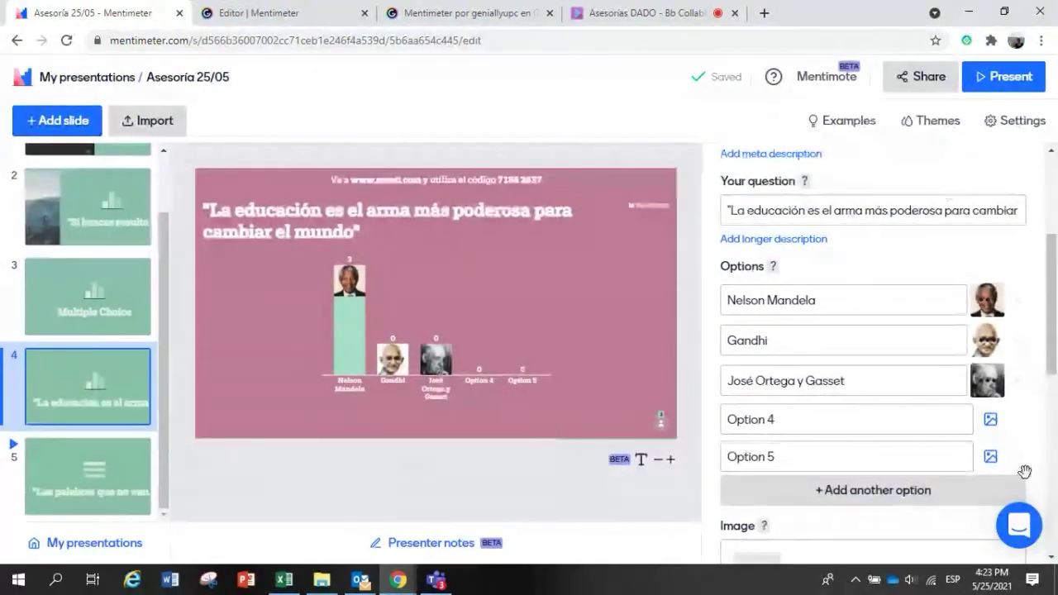
{"action": "left_click", "coordinate": [785, 419]}
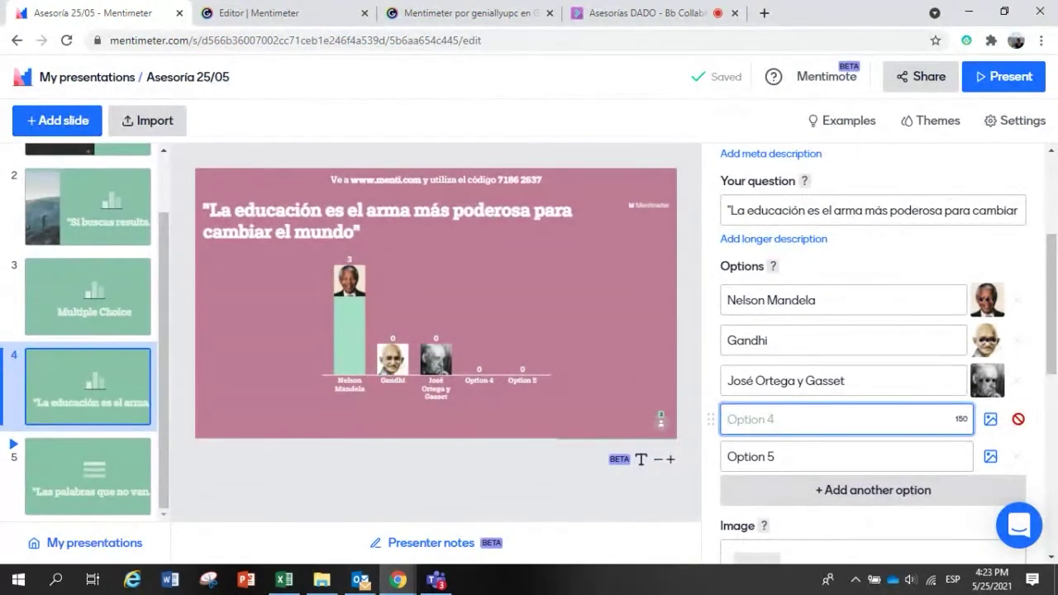
{"action": "scroll", "coordinate": [904, 468], "scroll_direction": "down", "scroll_amount": 1}
{"action": "scroll", "coordinate": [905, 468], "scroll_direction": "up", "scroll_amount": 1}
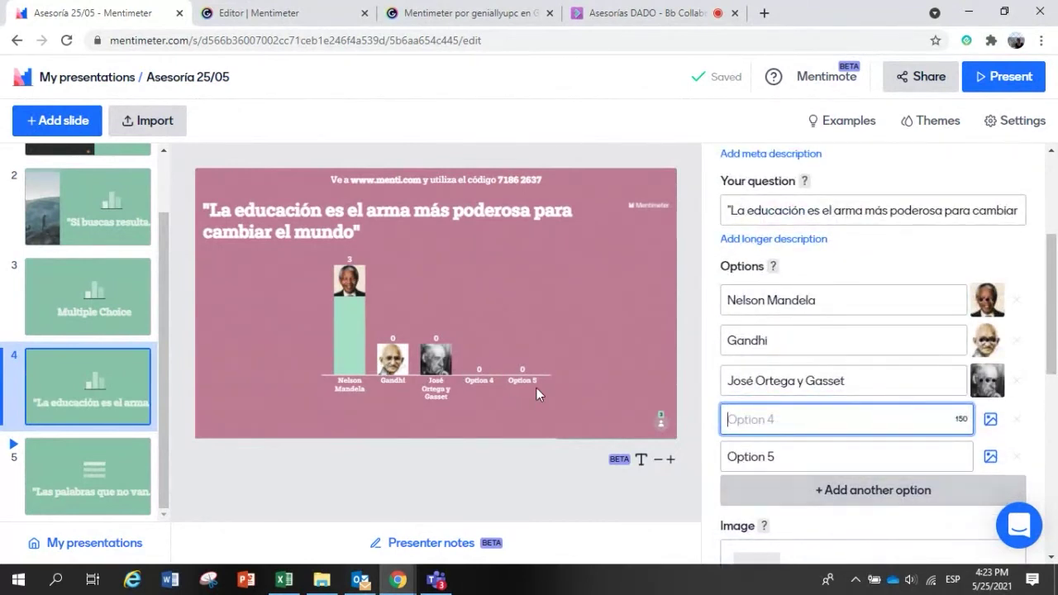
{"action": "left_click", "coordinate": [826, 304]}
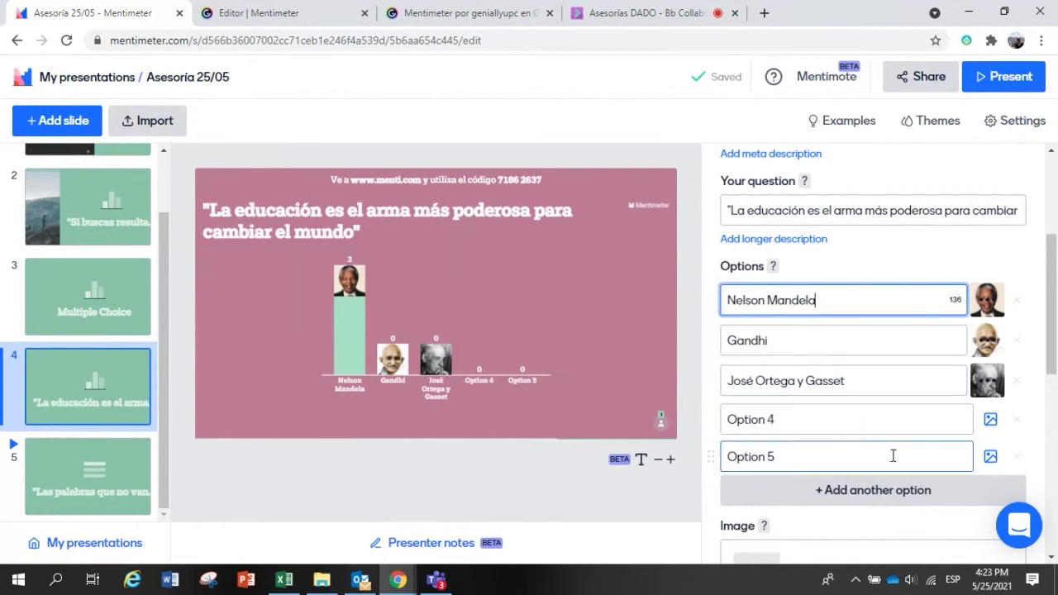
{"action": "left_click", "coordinate": [857, 423]}
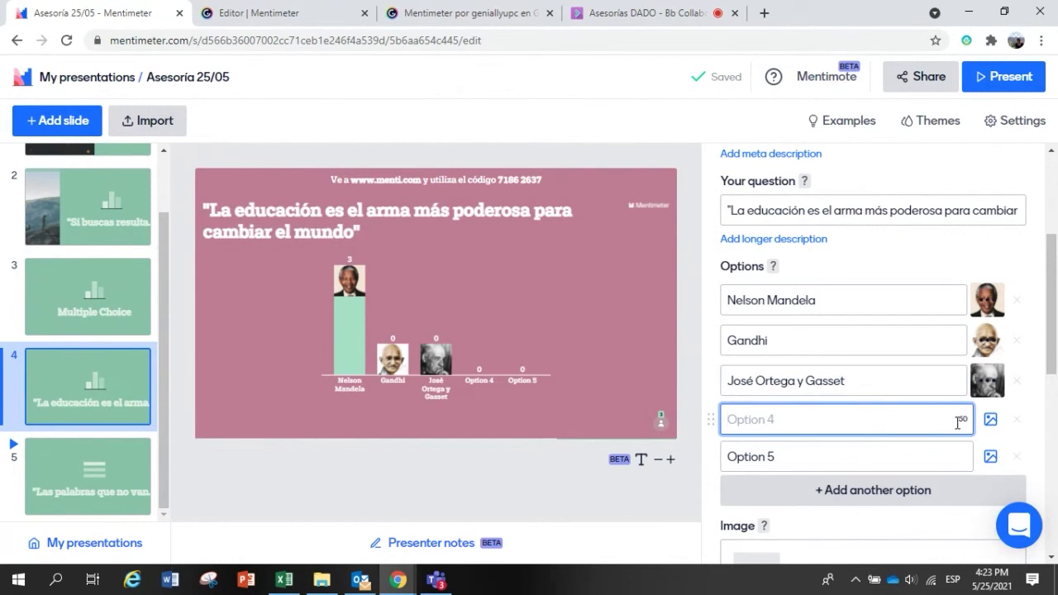
{"action": "left_click", "coordinate": [803, 457]}
{"action": "left_click", "coordinate": [794, 422]}
{"action": "left_click", "coordinate": [786, 454]}
{"action": "left_click", "coordinate": [785, 426]}
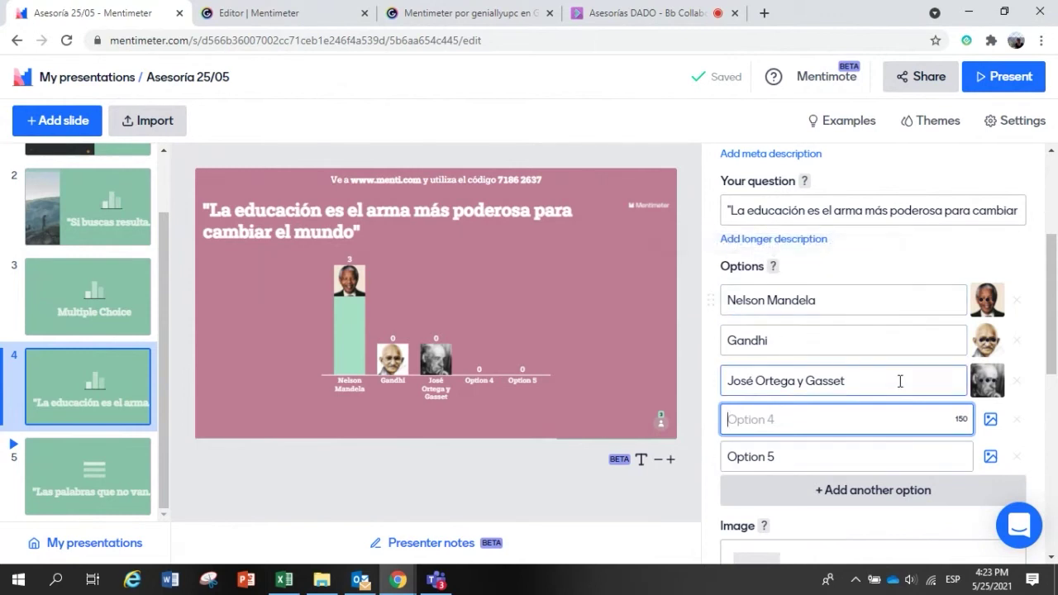
{"action": "left_click", "coordinate": [794, 457]}
{"action": "left_click", "coordinate": [784, 422]}
{"action": "left_click", "coordinate": [788, 444]}
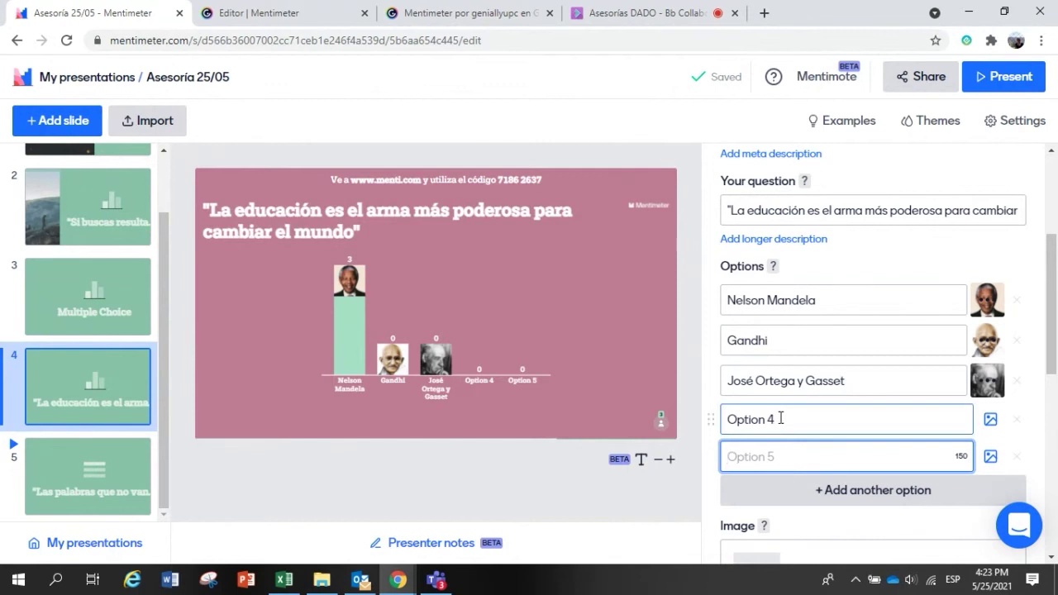
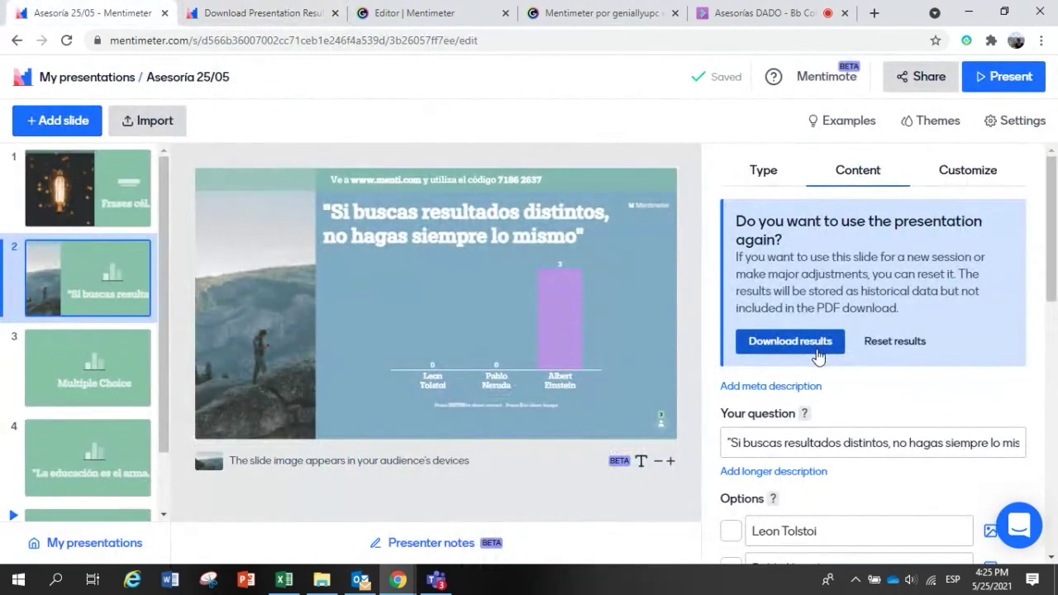
Step: Export the "Asesoría 25/05" presentation results as both a PDF and an Excel file
{"action": "left_click", "coordinate": [235, 13]}
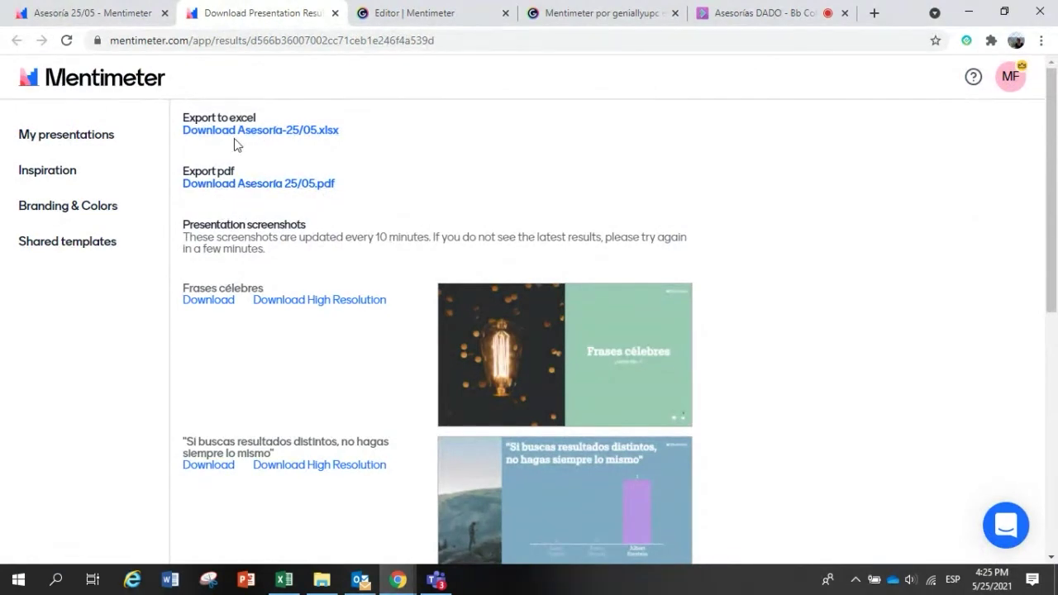
{"action": "left_click", "coordinate": [245, 187]}
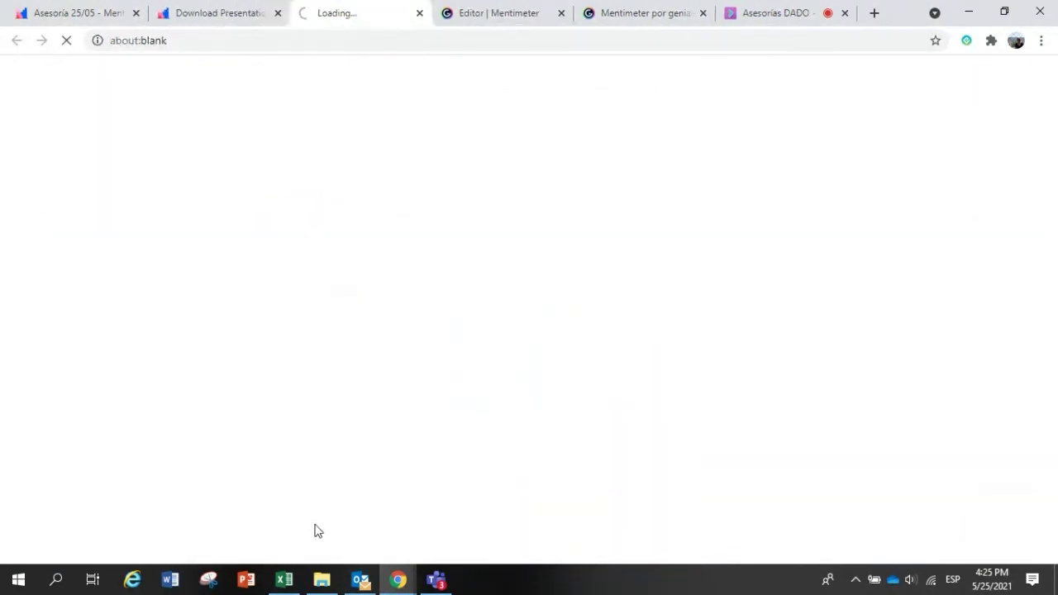
{"action": "left_click", "coordinate": [223, 10]}
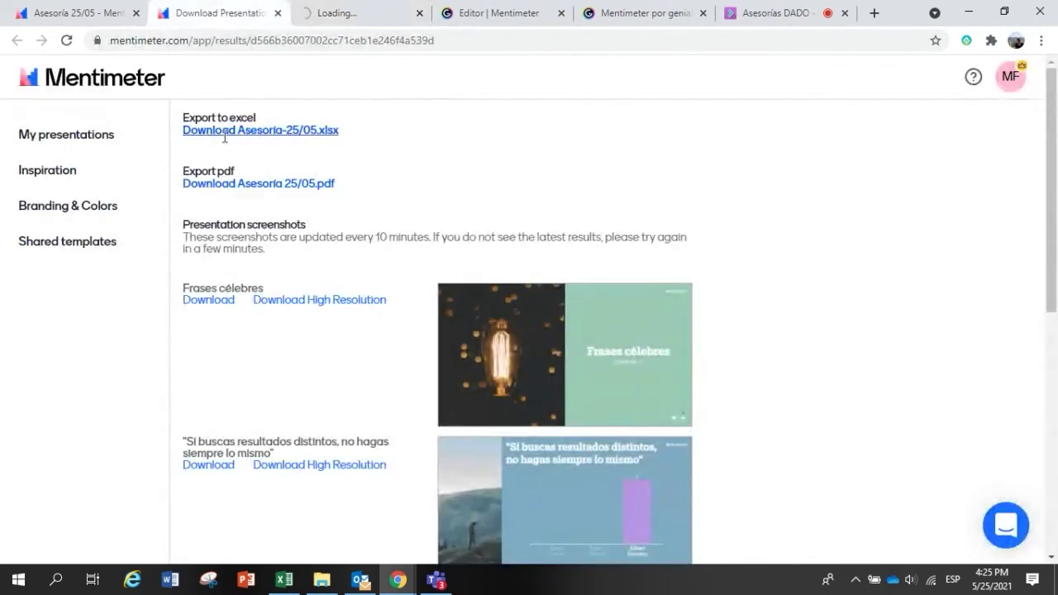
{"action": "left_click", "coordinate": [223, 131]}
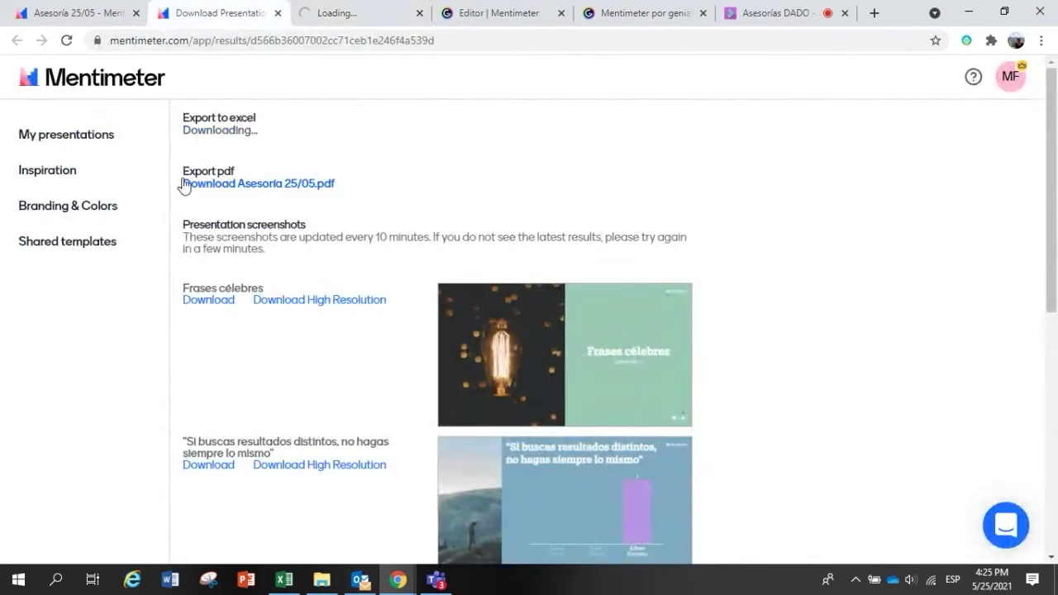
Step: View the exported results PDF and look through its first four pages, returning to the "Frases célebres" cover
{"action": "left_click", "coordinate": [328, 10]}
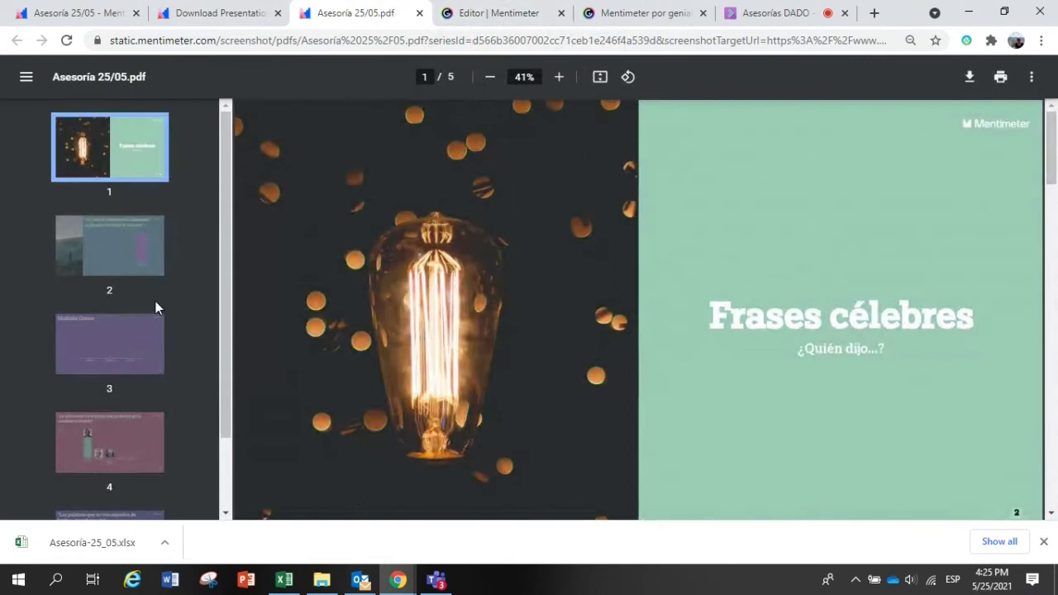
{"action": "left_click", "coordinate": [132, 275]}
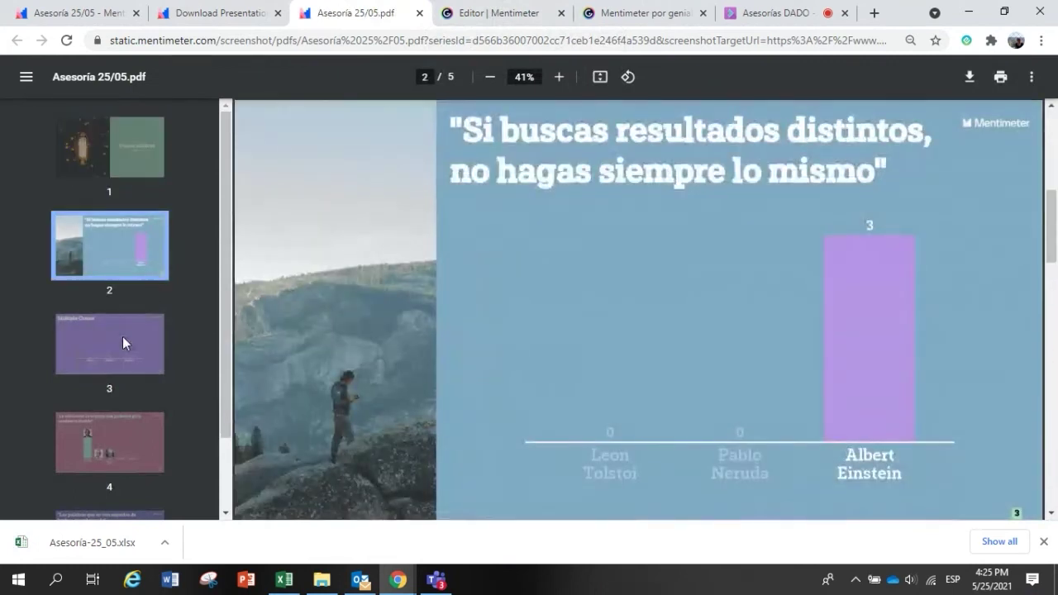
{"action": "left_click", "coordinate": [122, 336]}
{"action": "left_click", "coordinate": [94, 426]}
{"action": "left_click", "coordinate": [95, 368]}
{"action": "left_click", "coordinate": [68, 241]}
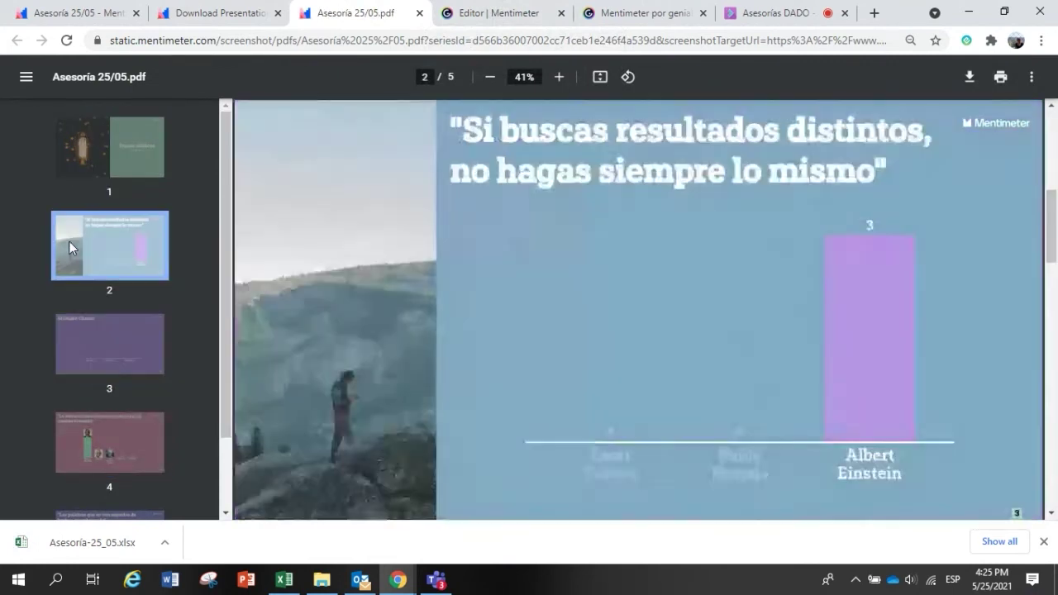
{"action": "left_click", "coordinate": [83, 165]}
Step: Review the results charts on pages 3 to 5 of the PDF, dismissing the mail notification and ending on page 5
{"action": "scroll", "coordinate": [79, 306], "scroll_direction": "down", "scroll_amount": 1}
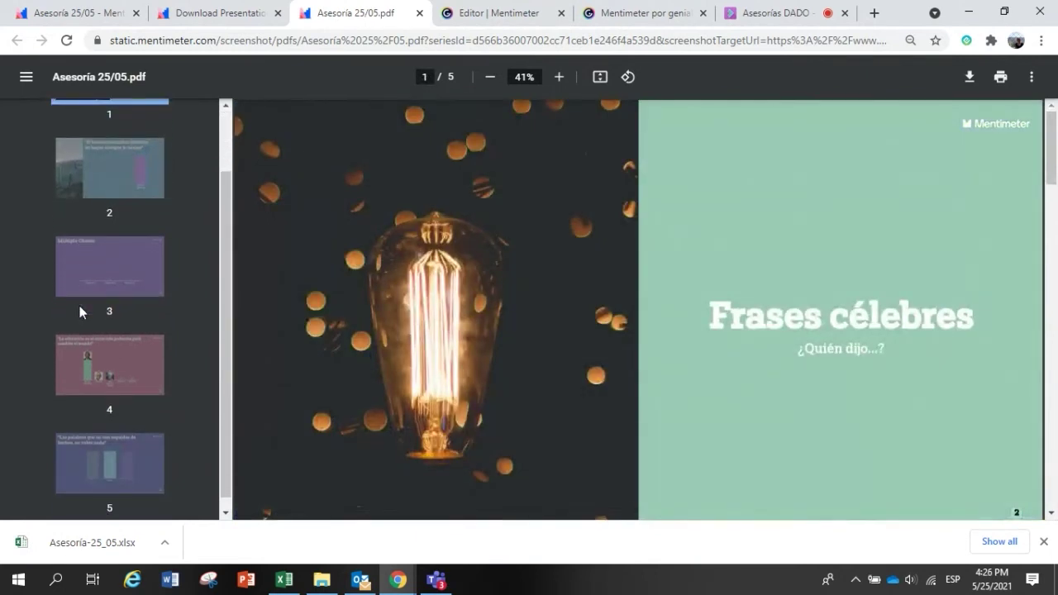
{"action": "left_click", "coordinate": [80, 268]}
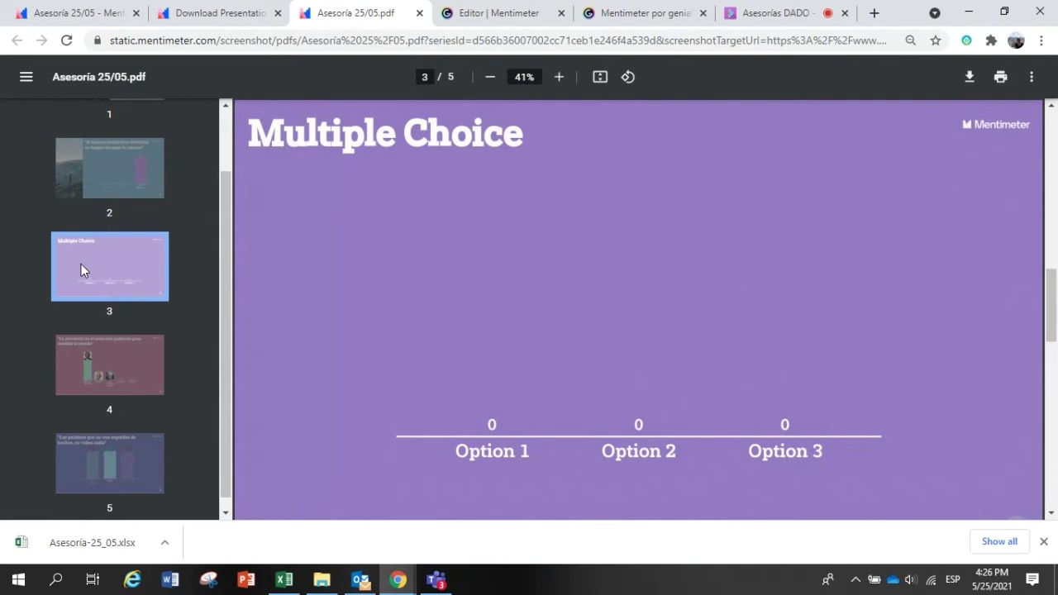
{"action": "left_click", "coordinate": [118, 372]}
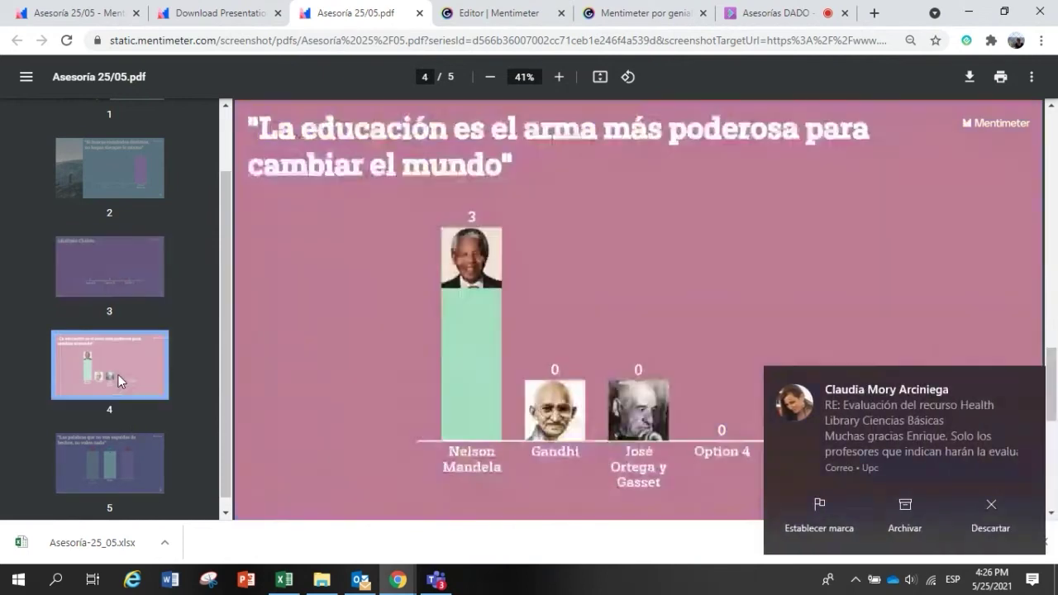
{"action": "left_click", "coordinate": [1032, 382]}
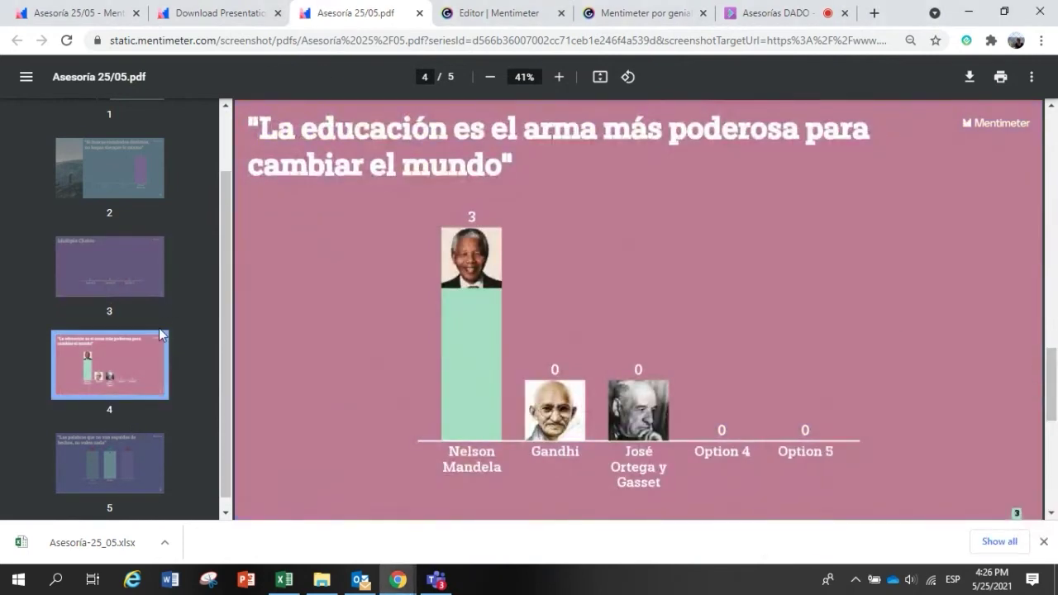
{"action": "left_click", "coordinate": [119, 456]}
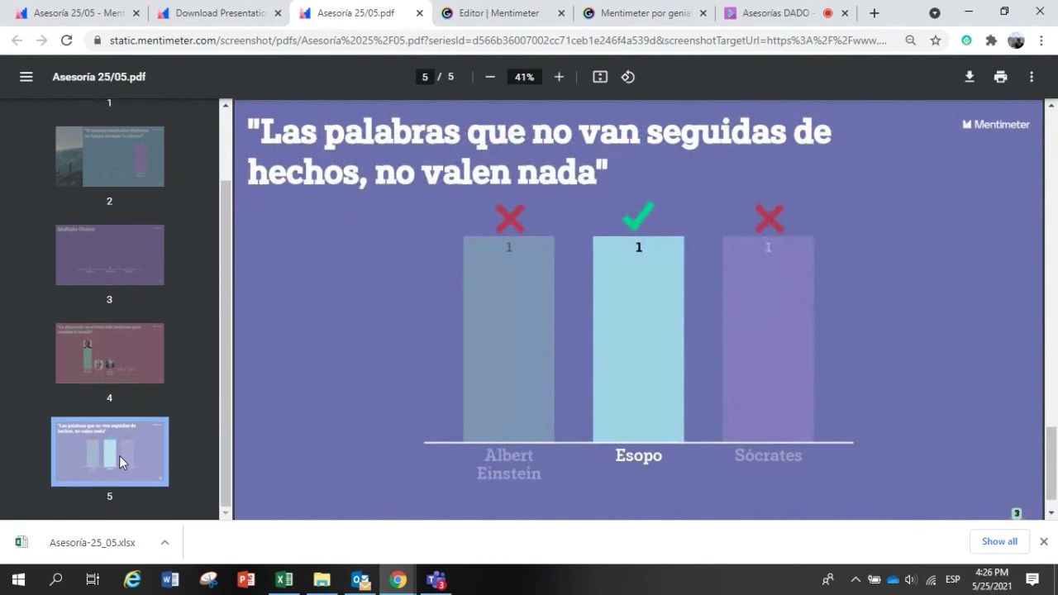
{"action": "left_click", "coordinate": [127, 361]}
{"action": "scroll", "coordinate": [127, 361], "scroll_direction": "up", "scroll_amount": 1}
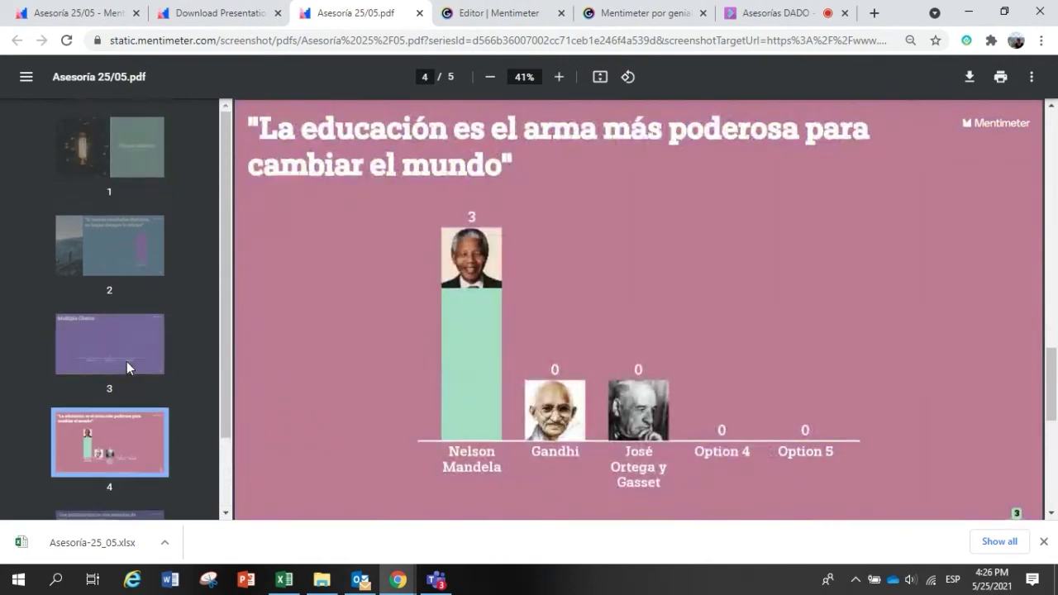
{"action": "left_click", "coordinate": [117, 159]}
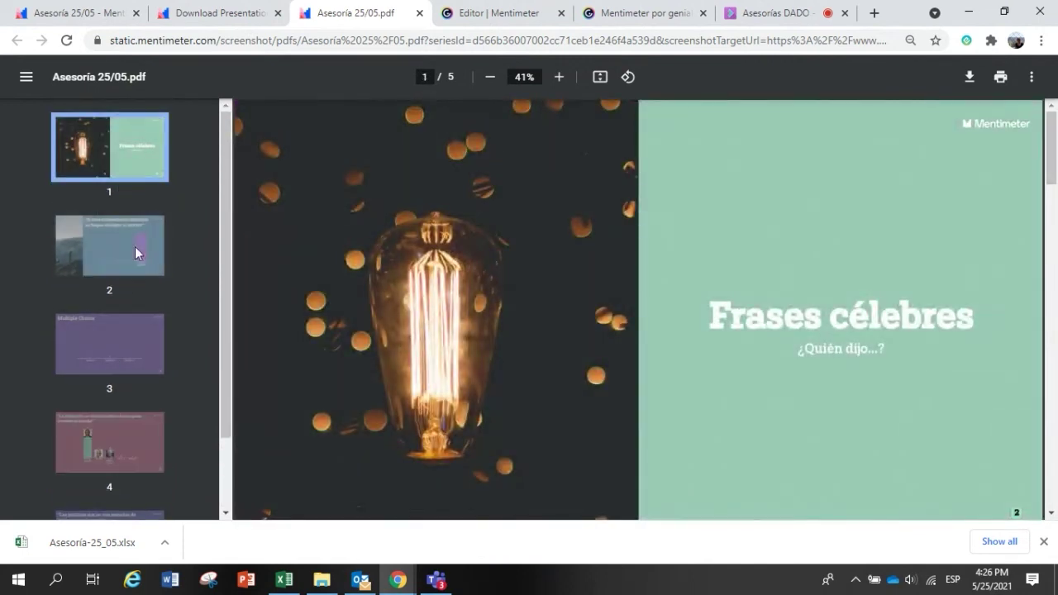
{"action": "left_click", "coordinate": [108, 435]}
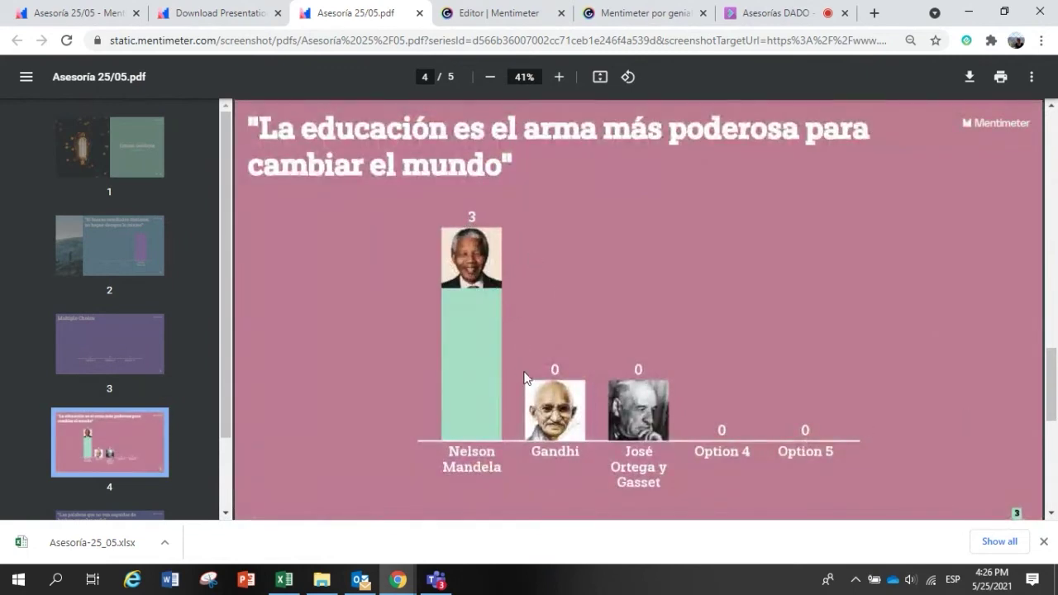
{"action": "scroll", "coordinate": [71, 397], "scroll_direction": "down", "scroll_amount": 1}
{"action": "left_click", "coordinate": [88, 462]}
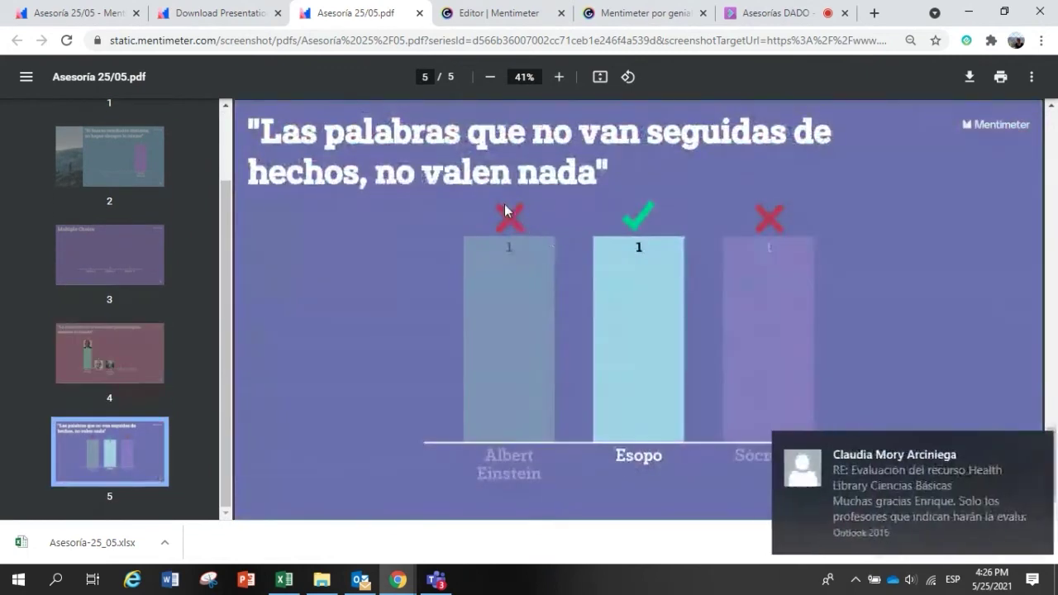
Step: Dismiss the mail notification and go back to the first page of the results PDF
{"action": "left_click", "coordinate": [1031, 447]}
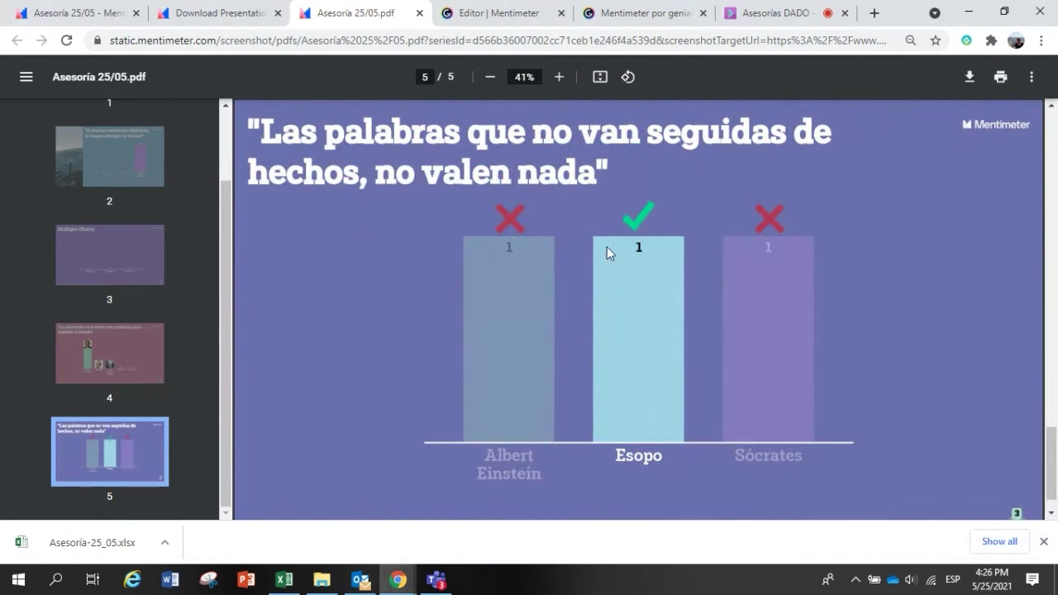
{"action": "scroll", "coordinate": [45, 346], "scroll_direction": "up", "scroll_amount": 3}
{"action": "left_click", "coordinate": [110, 147]}
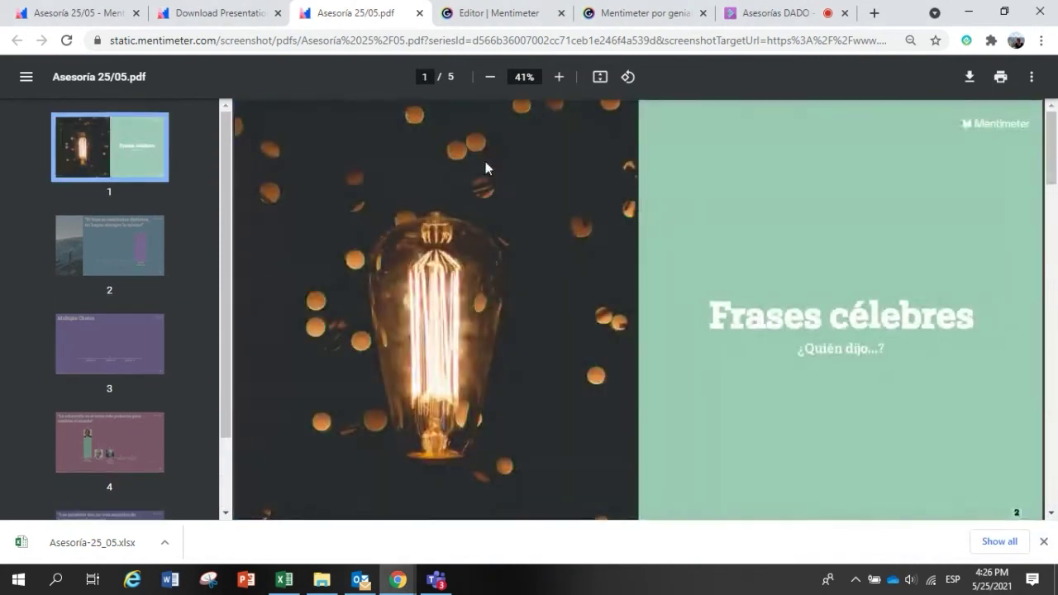
Step: Look through the individual slide images offered on the presentation's results download page
{"action": "left_click", "coordinate": [161, 10]}
{"action": "scroll", "coordinate": [637, 439], "scroll_direction": "down", "scroll_amount": 6}
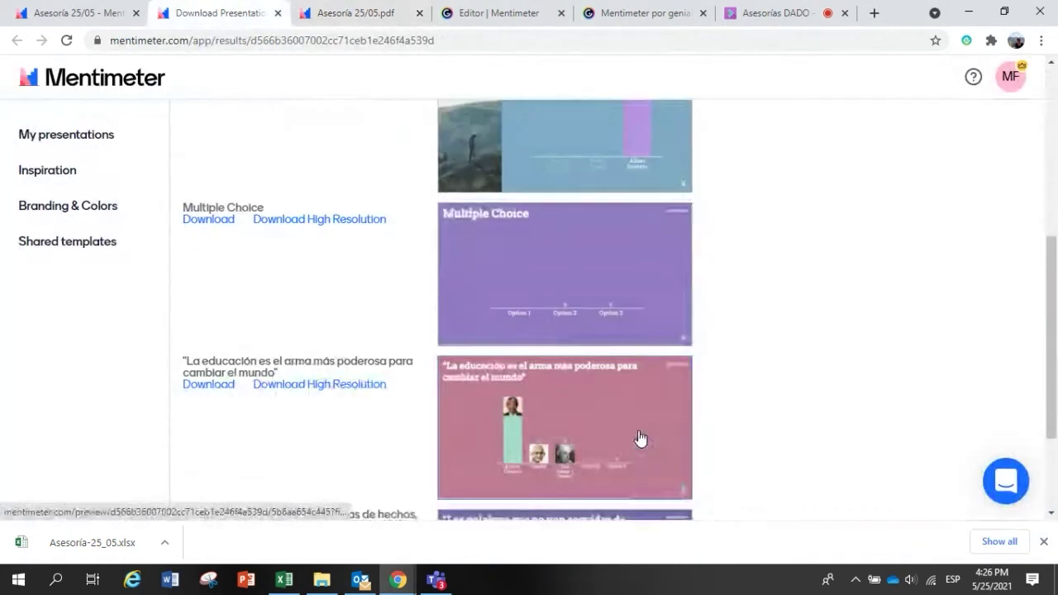
{"action": "scroll", "coordinate": [628, 442], "scroll_direction": "up", "scroll_amount": 6}
Step: Open the exported Asesoría-25_05.xlsx in Excel and view the Voters sheet
{"action": "left_click", "coordinate": [87, 542]}
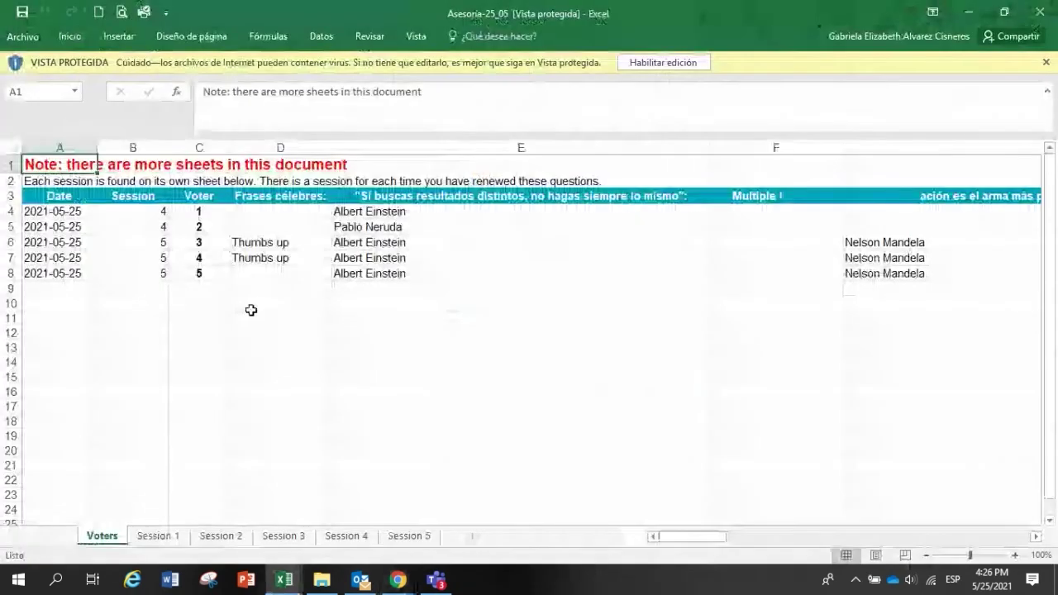
{"action": "left_click", "coordinate": [251, 306]}
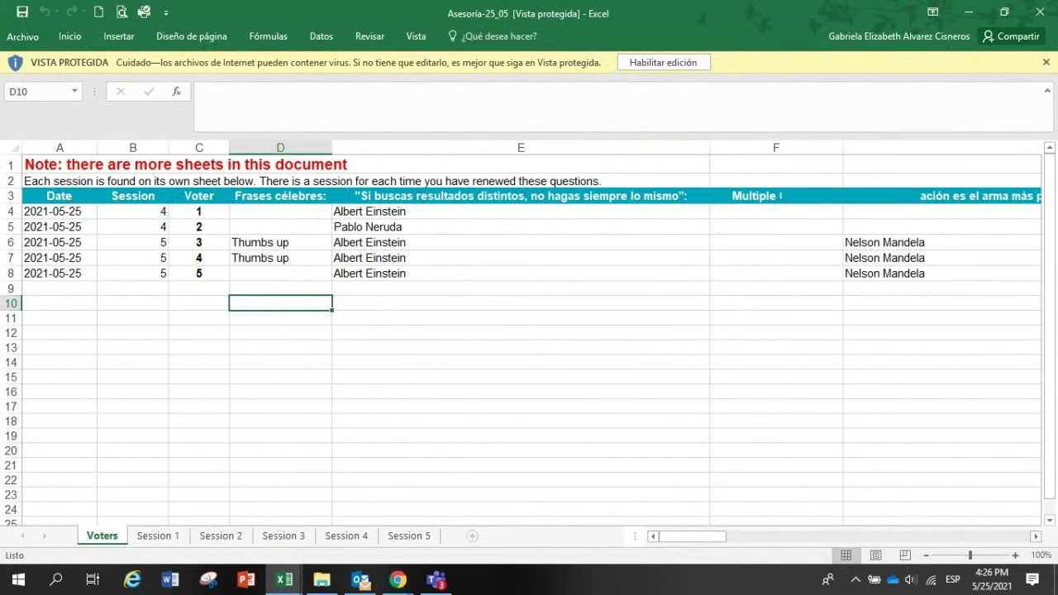
{"action": "left_click_drag", "start_coordinate": [693, 538], "coordinate": [636, 546]}
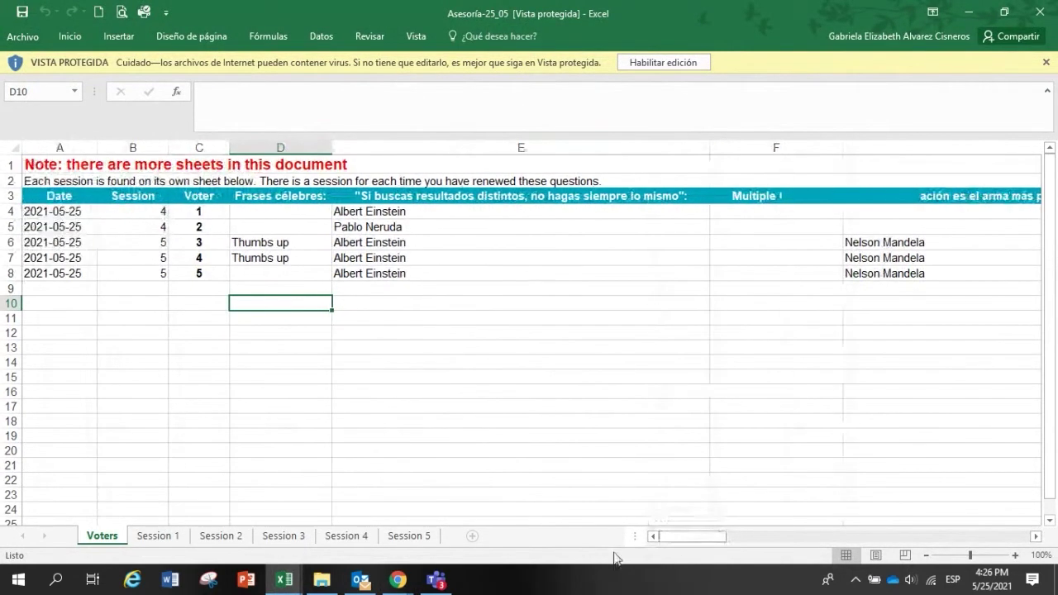
Step: Examine the Session 1 and Session 2 sheets, and review the question columns on the Voters sheet
{"action": "left_click", "coordinate": [157, 535]}
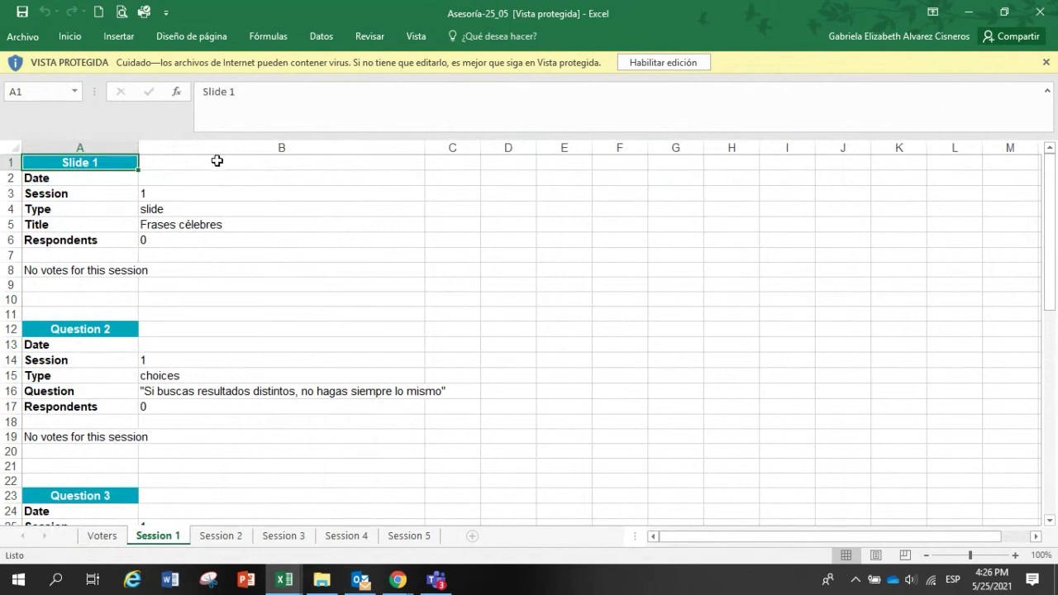
{"action": "left_click", "coordinate": [221, 535]}
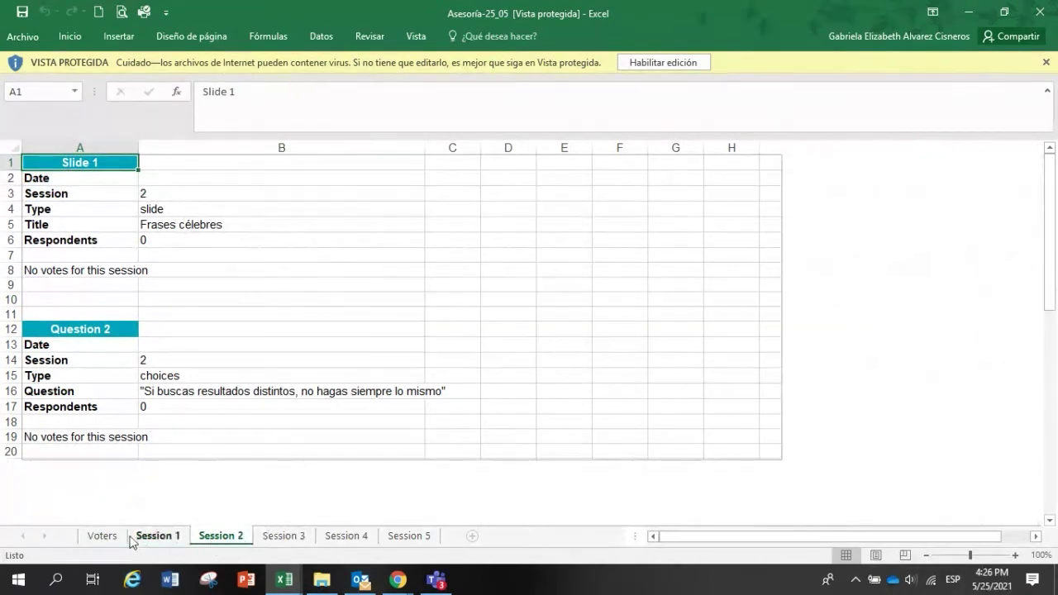
{"action": "left_click", "coordinate": [102, 536]}
{"action": "left_click", "coordinate": [136, 246]}
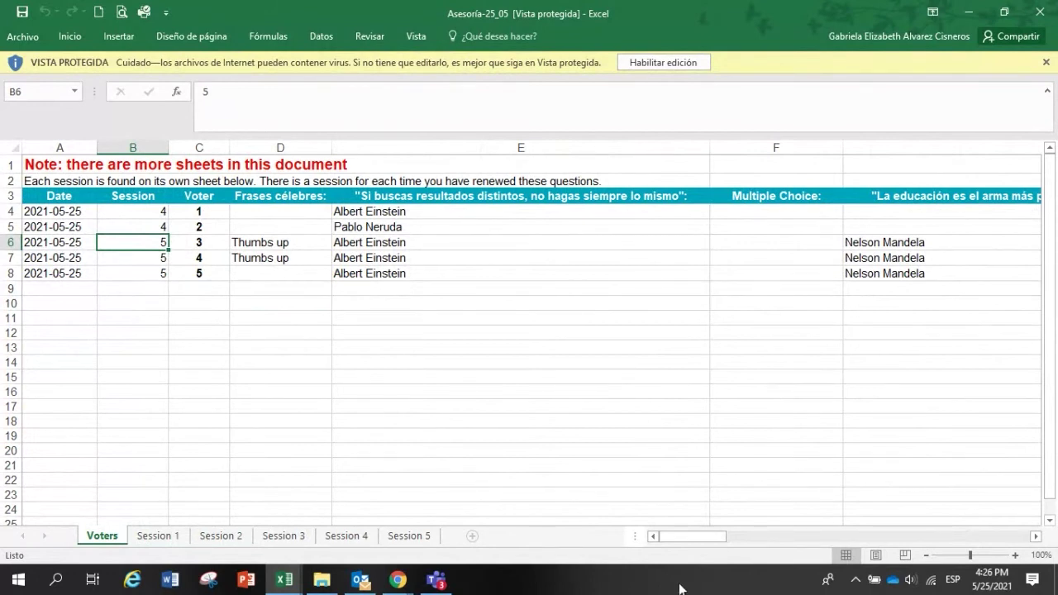
{"action": "left_click_drag", "start_coordinate": [687, 536], "coordinate": [763, 569]}
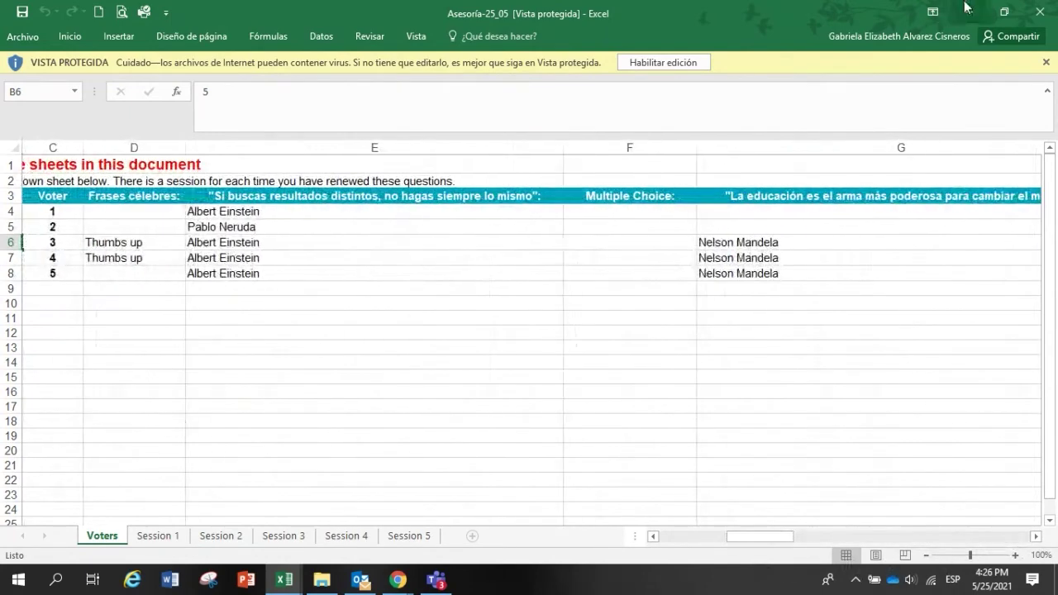
Step: Switch back to Chrome and close the results download page and the PDF to return to the Mentimeter editor
{"action": "left_click", "coordinate": [398, 579]}
{"action": "left_click", "coordinate": [278, 12]}
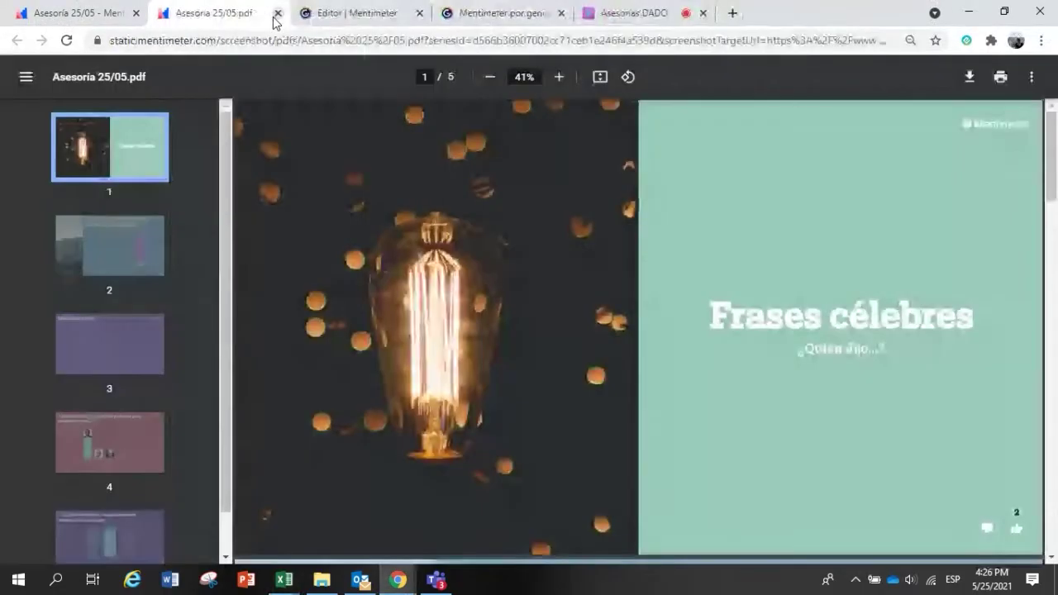
{"action": "left_click", "coordinate": [278, 12]}
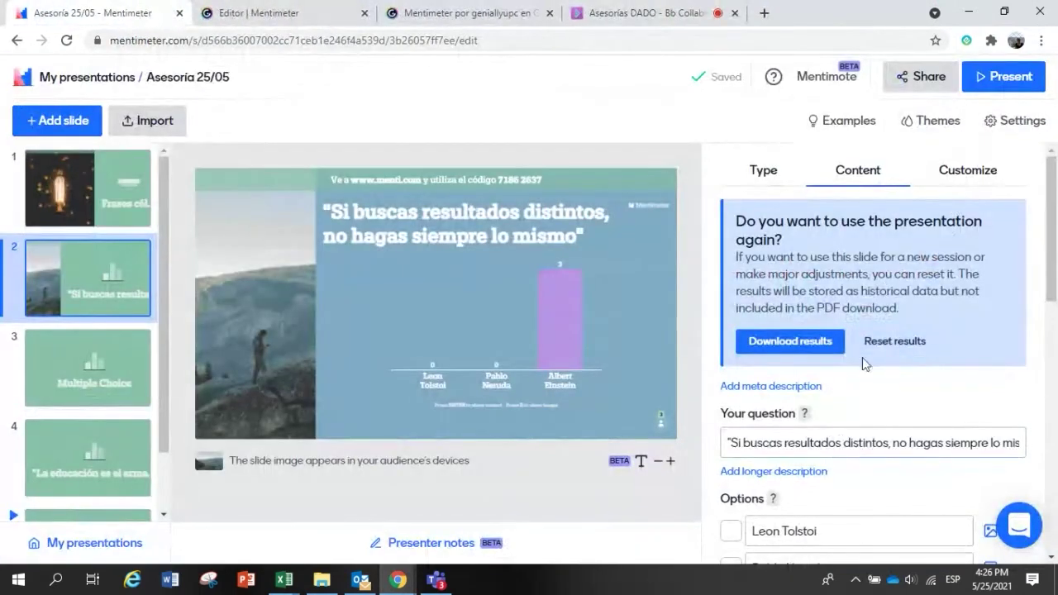
Step: Try several image layouts on slide 2 and apply the one with a narrow image strip to the right of the content
{"action": "left_click", "coordinate": [963, 176]}
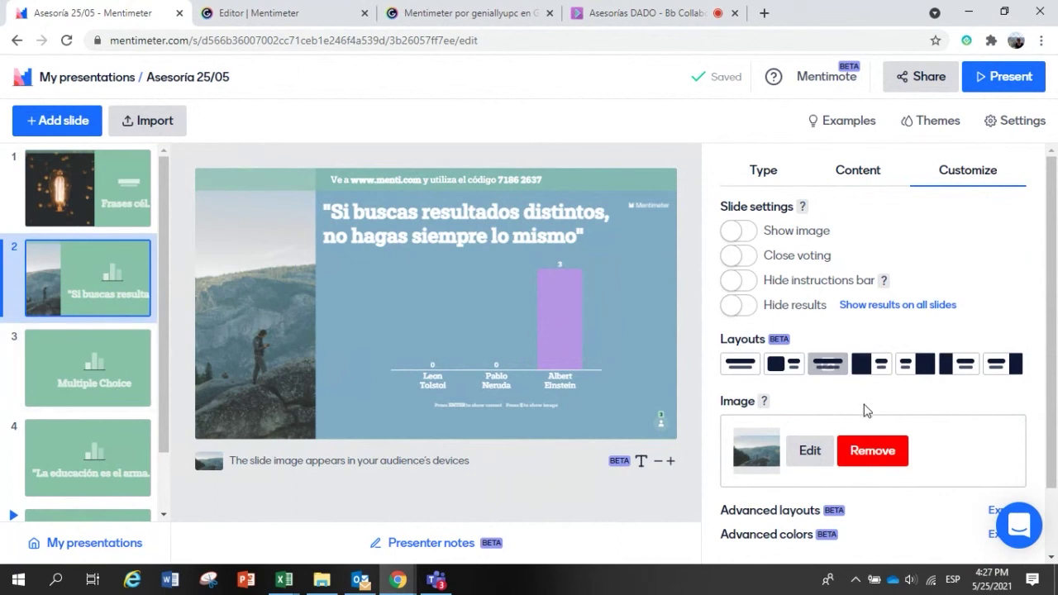
{"action": "scroll", "coordinate": [864, 411], "scroll_direction": "down", "scroll_amount": 1}
{"action": "scroll", "coordinate": [951, 314], "scroll_direction": "up", "scroll_amount": 1}
{"action": "left_click", "coordinate": [783, 366]}
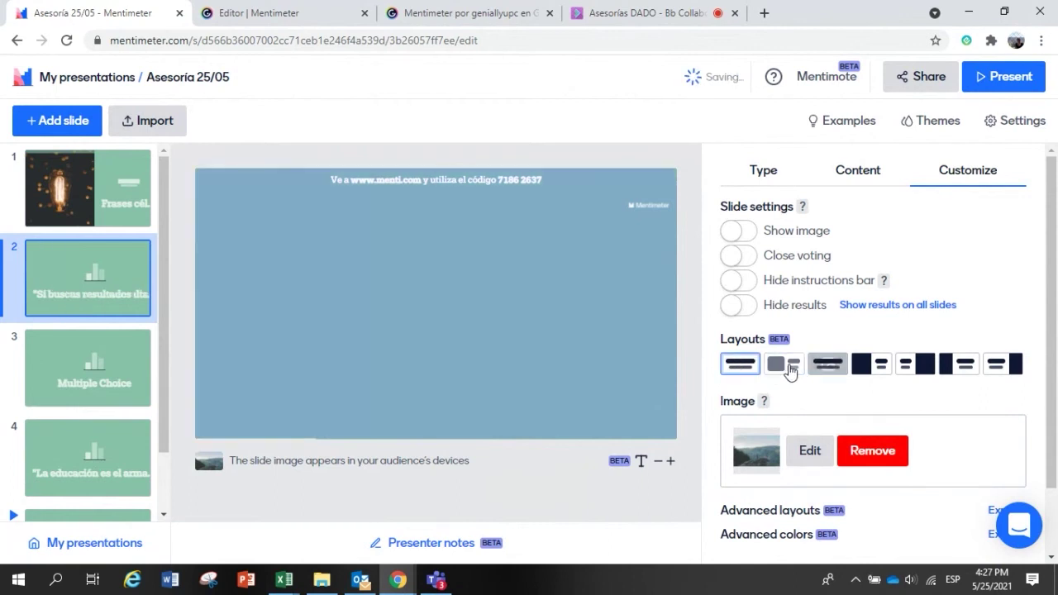
{"action": "left_click", "coordinate": [740, 365]}
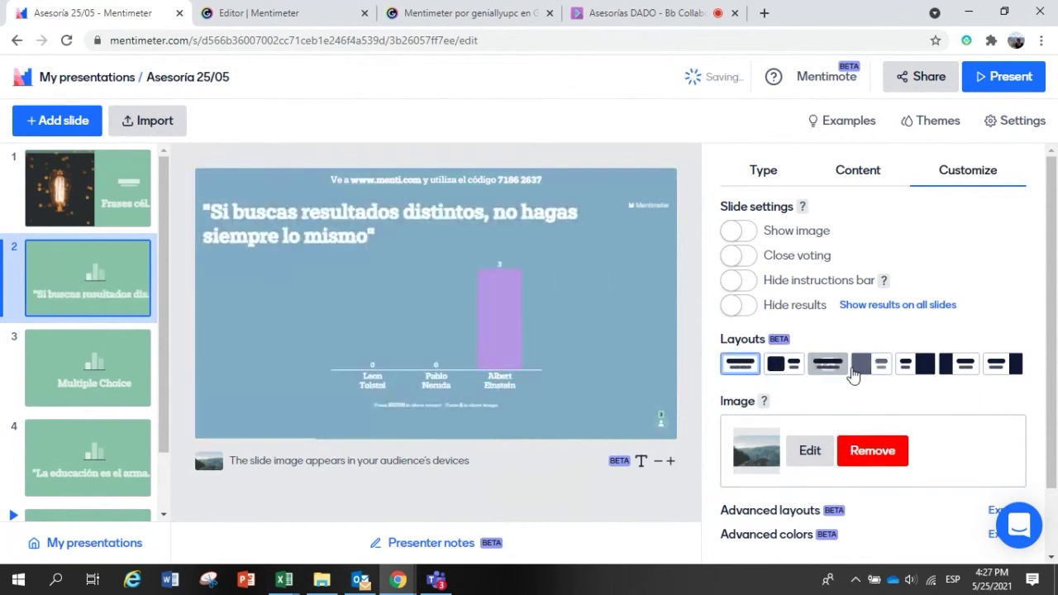
{"action": "left_click", "coordinate": [862, 366]}
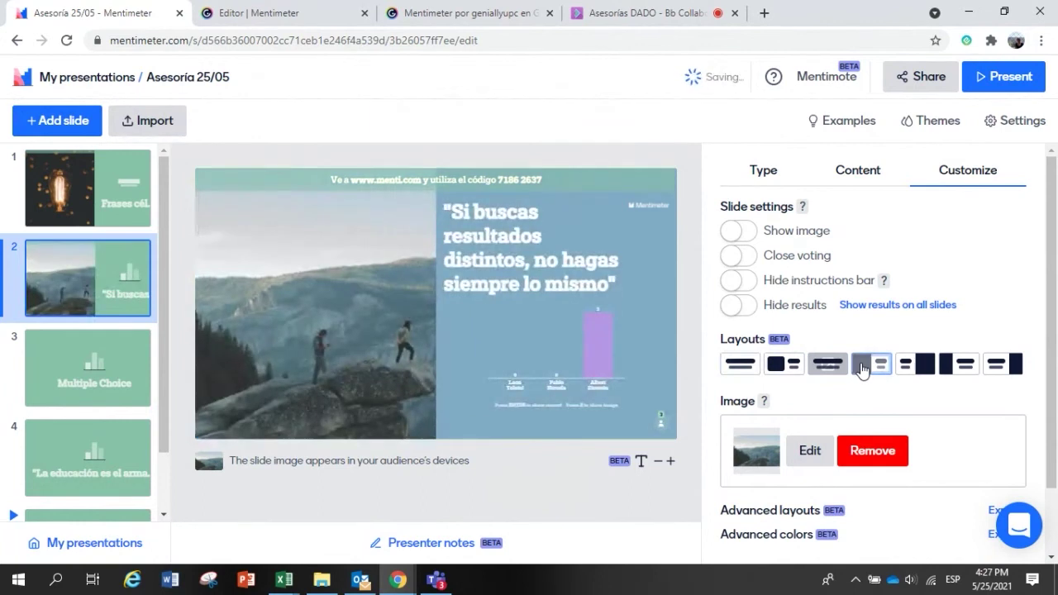
{"action": "left_click", "coordinate": [786, 365]}
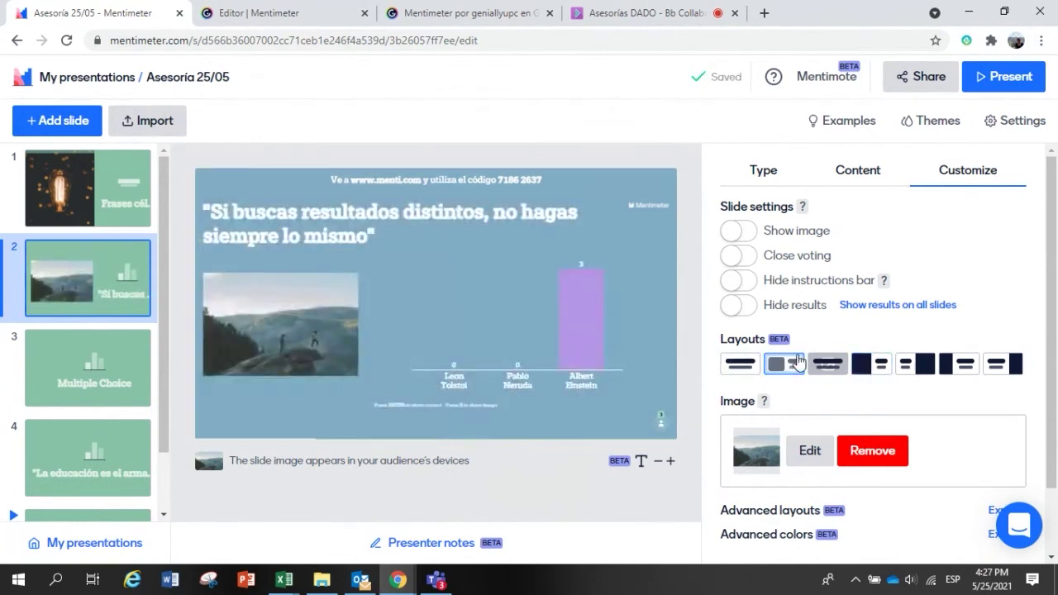
{"action": "left_click", "coordinate": [748, 372]}
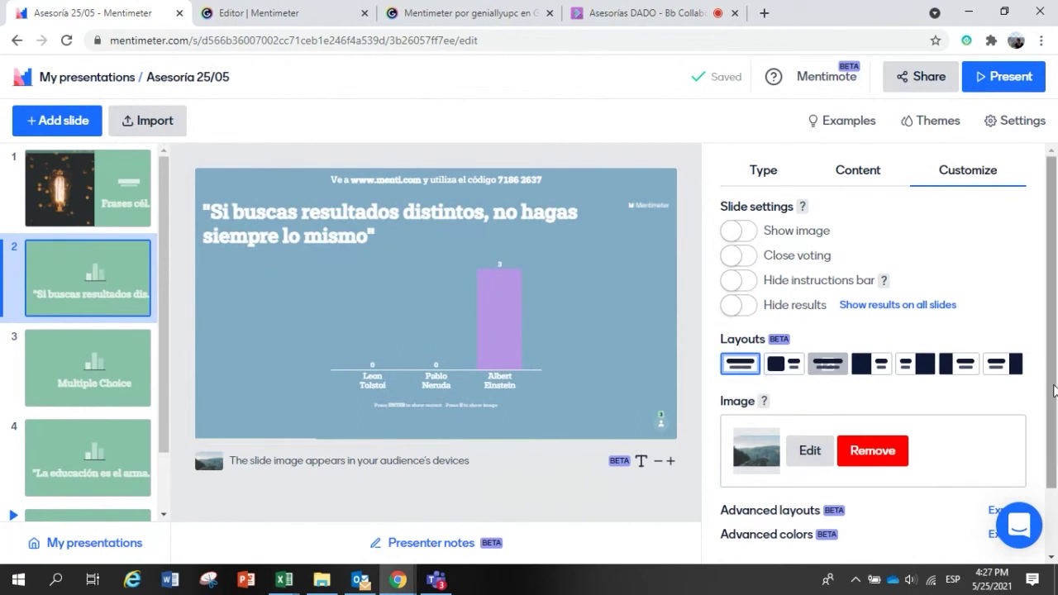
{"action": "left_click", "coordinate": [964, 370]}
{"action": "left_click", "coordinate": [1000, 372]}
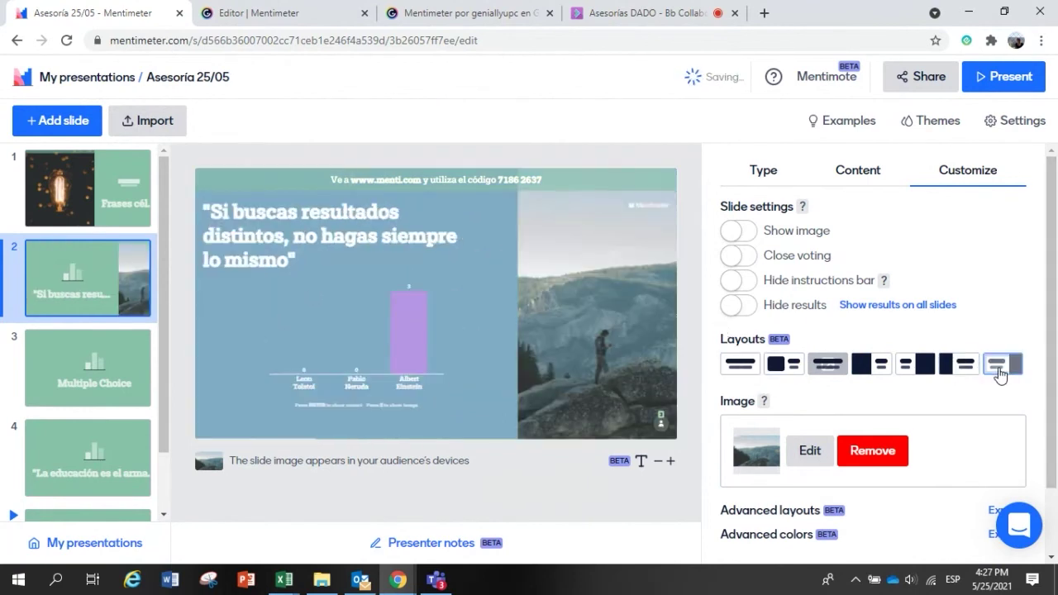
{"action": "left_click", "coordinate": [895, 447]}
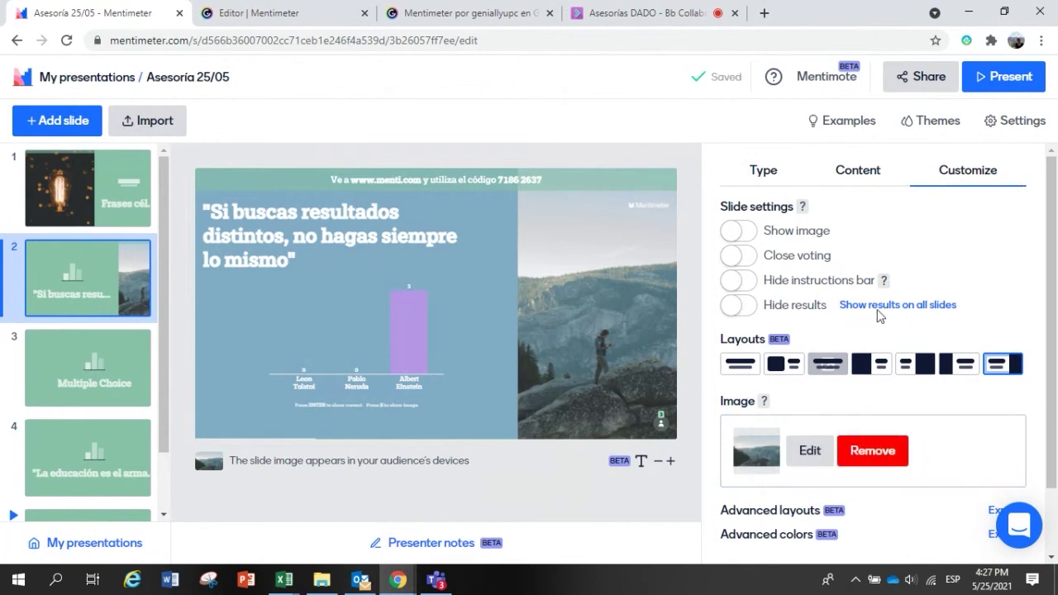
Step: Look through slides 2 and 3 and examine the question types available for slide 2
{"action": "left_click", "coordinate": [782, 182]}
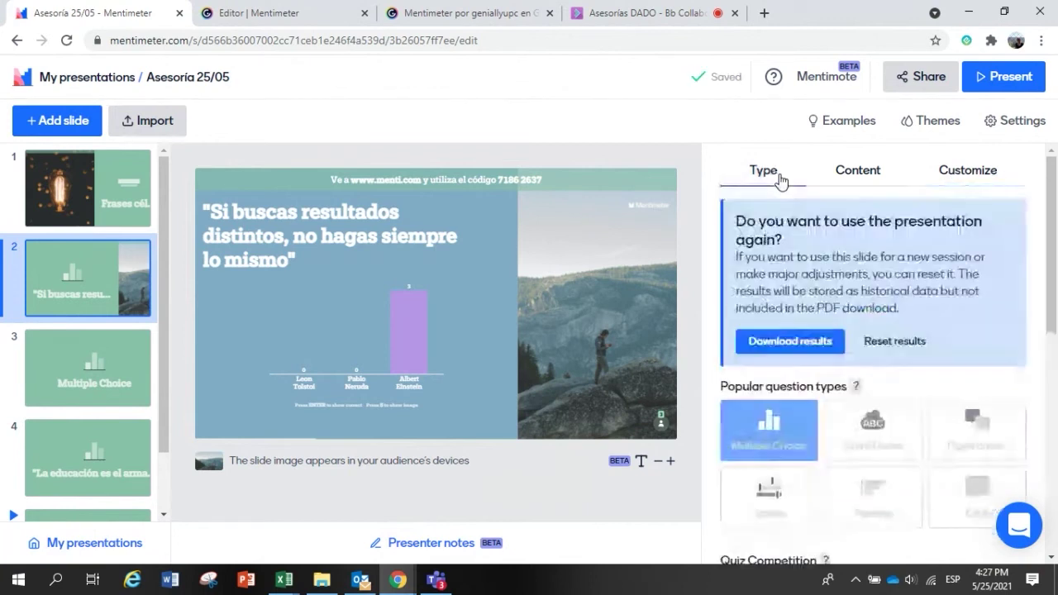
{"action": "left_click", "coordinate": [119, 377]}
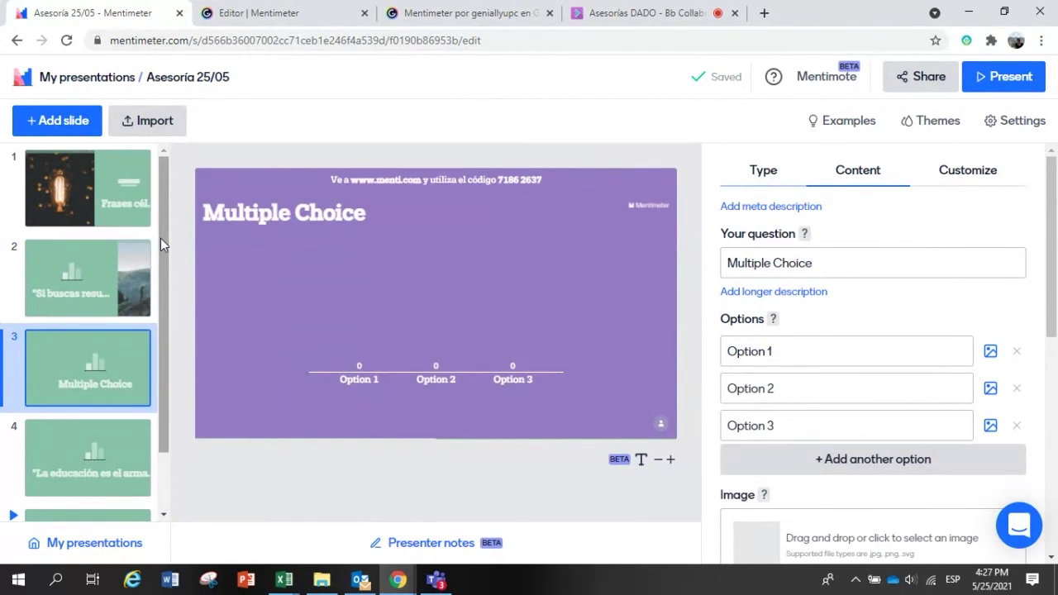
{"action": "scroll", "coordinate": [83, 281], "scroll_direction": "down", "scroll_amount": 1}
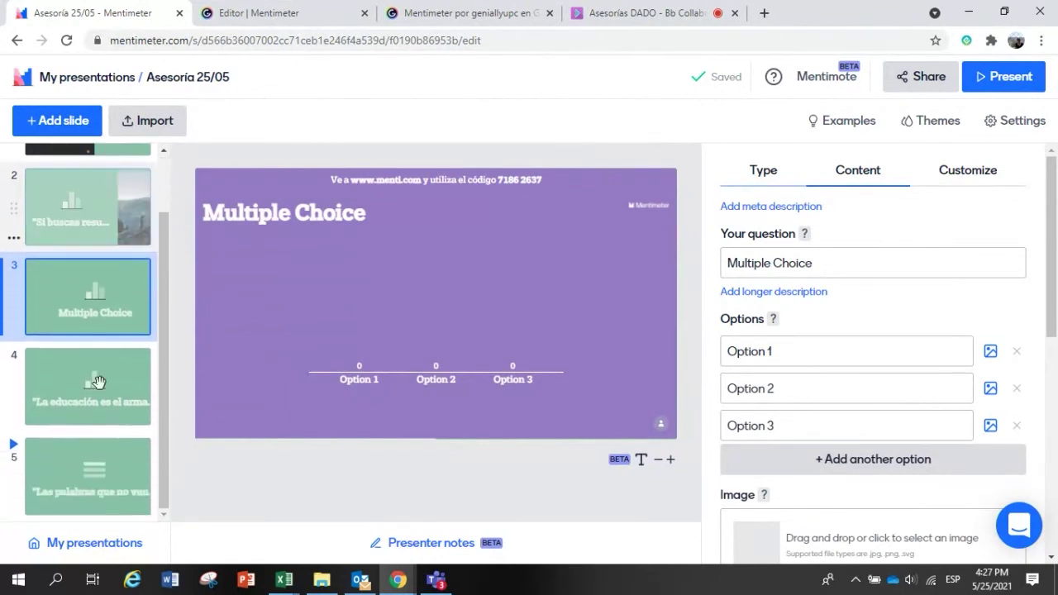
{"action": "scroll", "coordinate": [25, 332], "scroll_direction": "up", "scroll_amount": 1}
{"action": "left_click", "coordinate": [76, 206]}
{"action": "left_click", "coordinate": [76, 250]}
{"action": "left_click", "coordinate": [777, 176]}
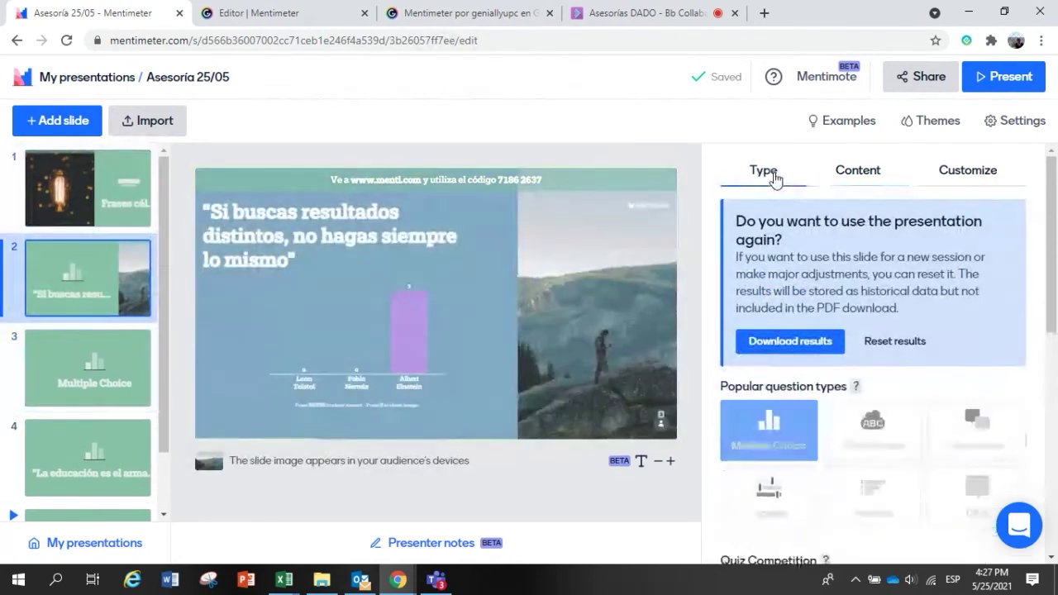
{"action": "scroll", "coordinate": [787, 459], "scroll_direction": "down", "scroll_amount": 1}
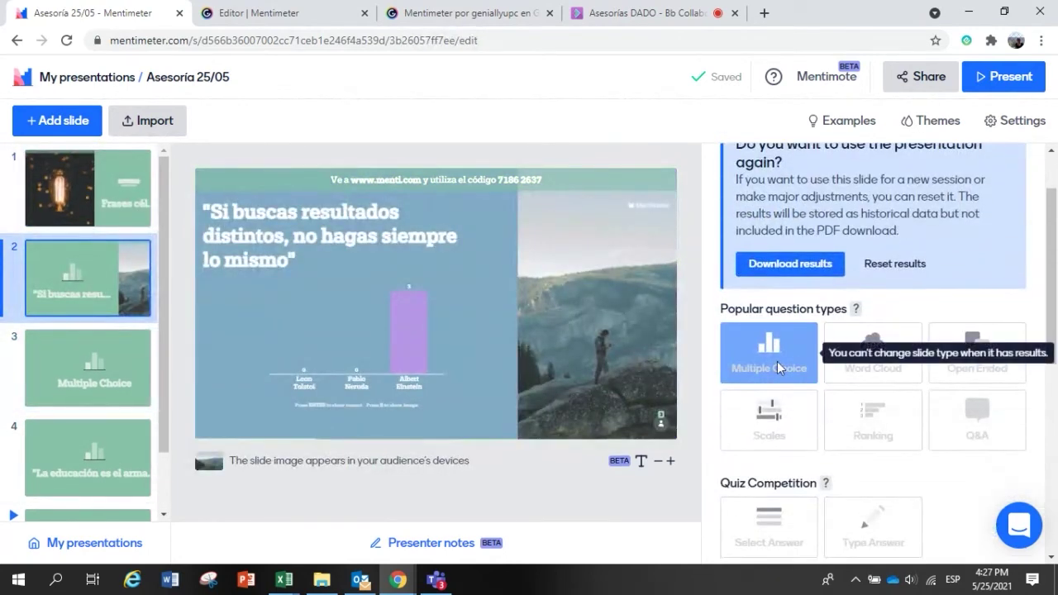
Step: Change slide 3 from Multiple Choice to the Word Cloud question type
{"action": "left_click", "coordinate": [129, 361]}
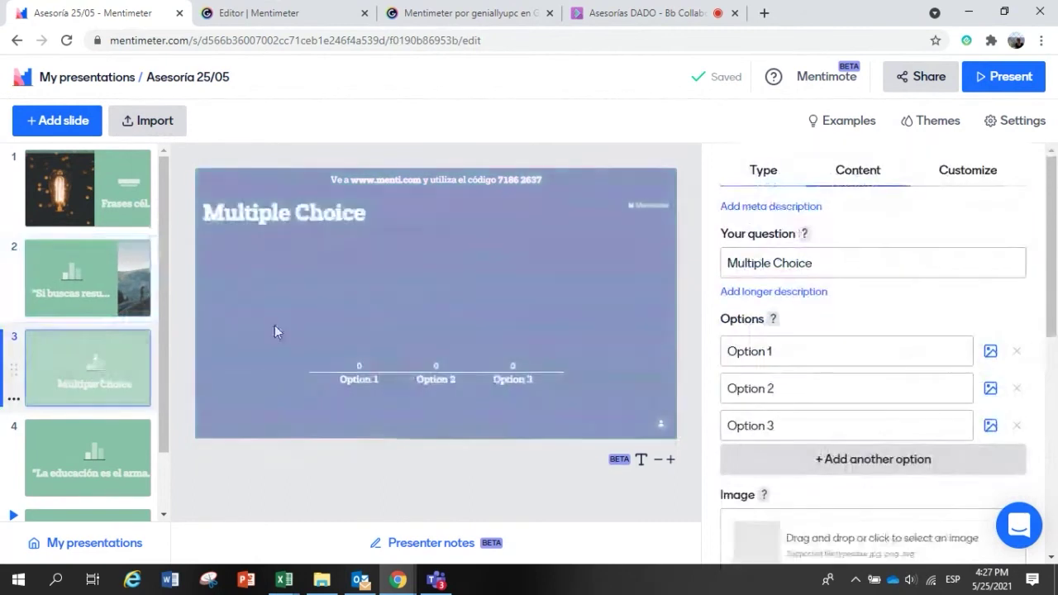
{"action": "left_click", "coordinate": [773, 174]}
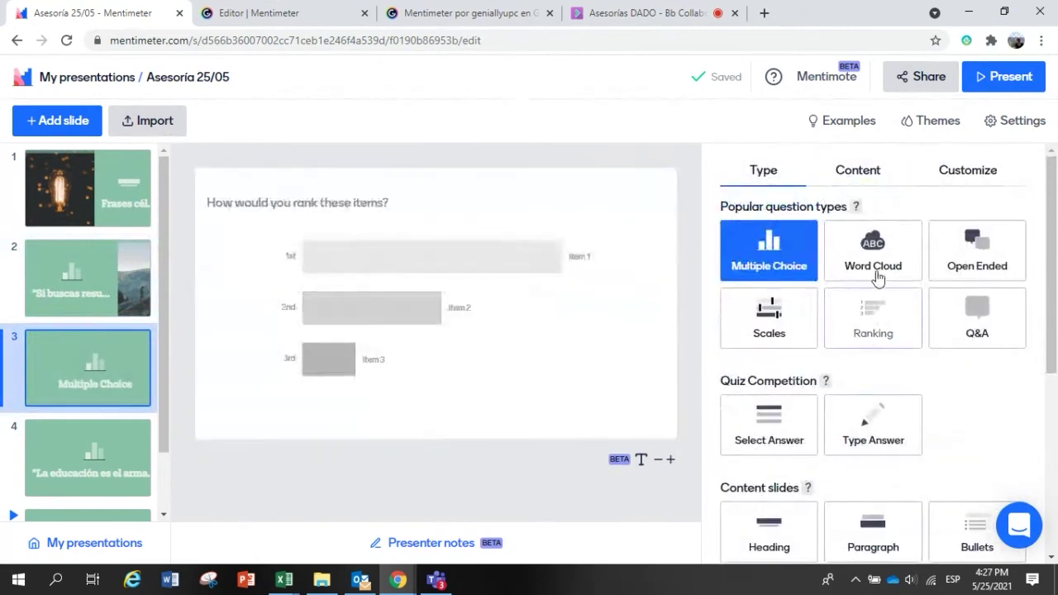
{"action": "left_click", "coordinate": [873, 251]}
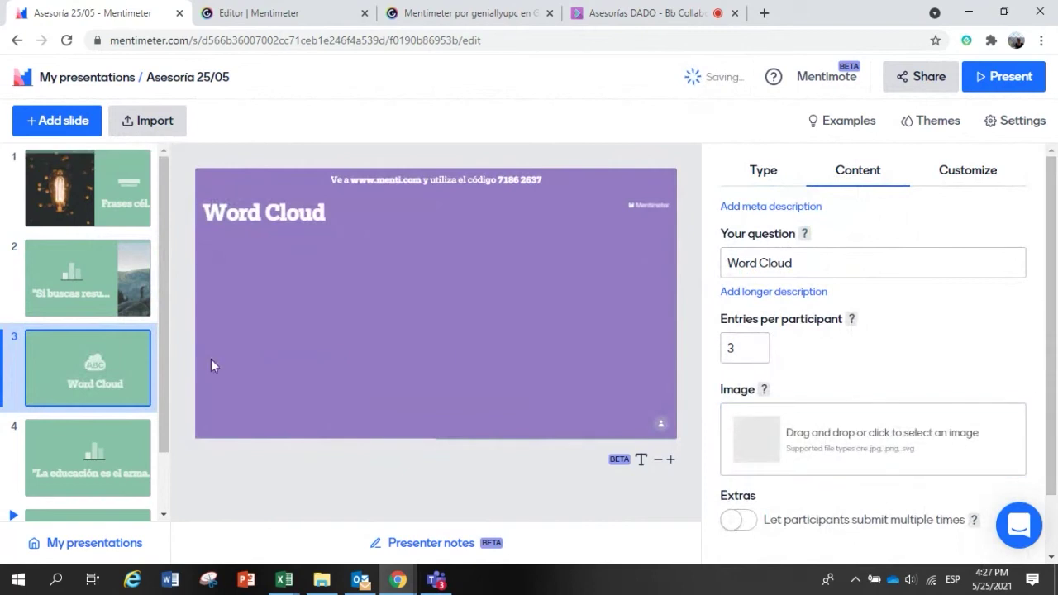
Step: Examine the slide types available for slide 4, "La educación es el arma más poderosa para cambiar el mundo"
{"action": "left_click", "coordinate": [64, 458]}
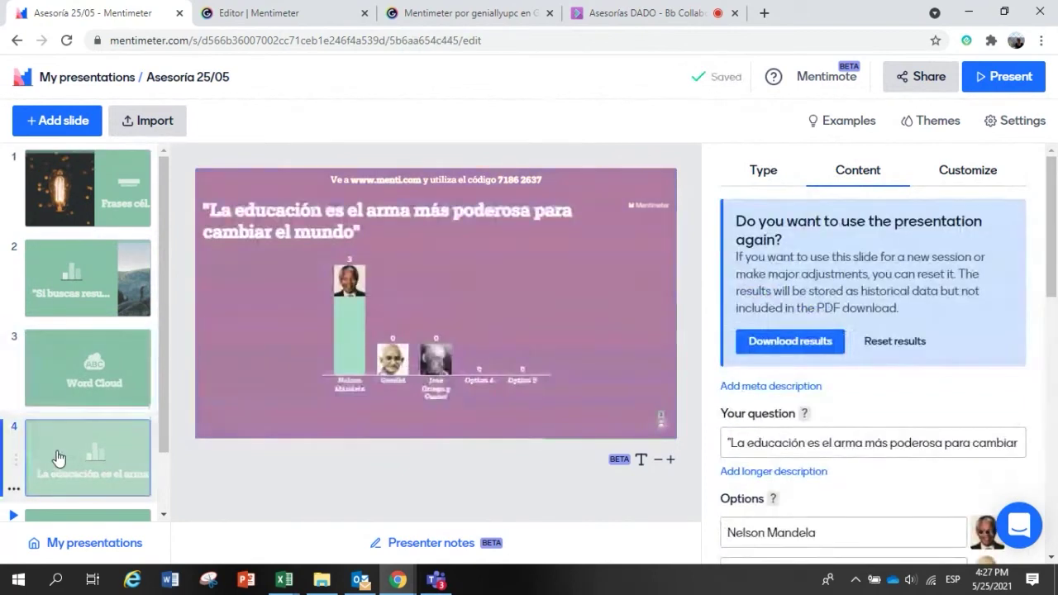
{"action": "left_click", "coordinate": [756, 173]}
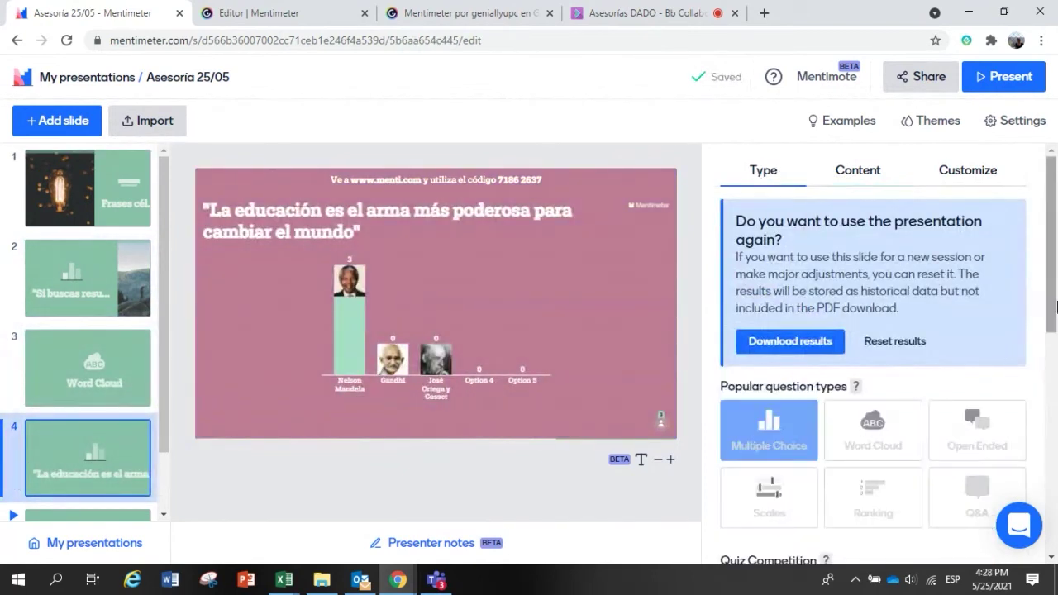
{"action": "scroll", "coordinate": [826, 413], "scroll_direction": "down", "scroll_amount": 3}
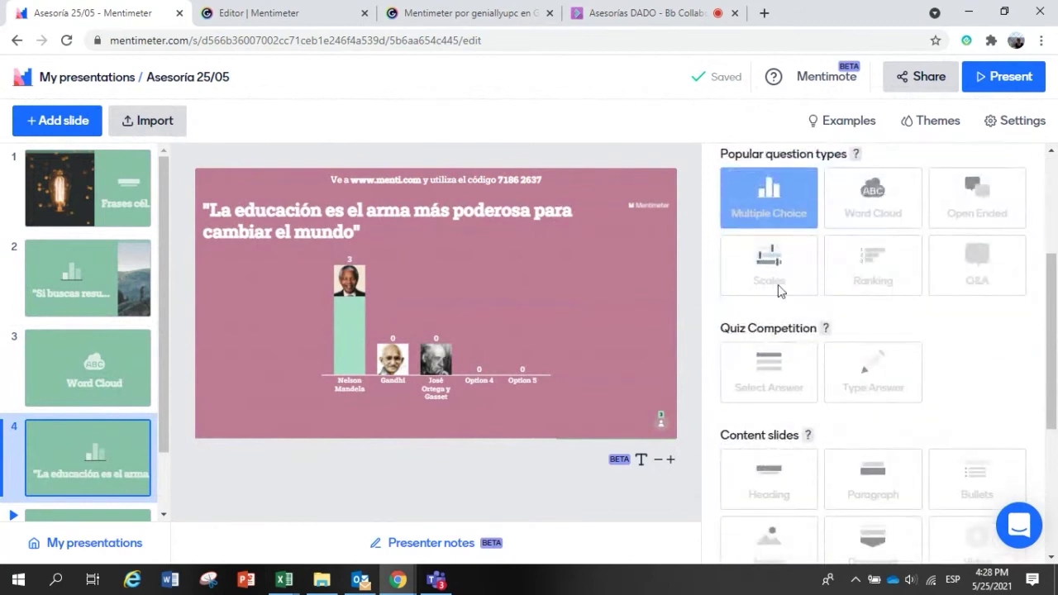
{"action": "scroll", "coordinate": [83, 430], "scroll_direction": "down", "scroll_amount": 1}
{"action": "scroll", "coordinate": [74, 248], "scroll_direction": "up", "scroll_amount": 1}
Step: Add a Q&A slide after slide 4 and reopen the "Si buscas resultados distintos" slide
{"action": "left_click", "coordinate": [64, 122]}
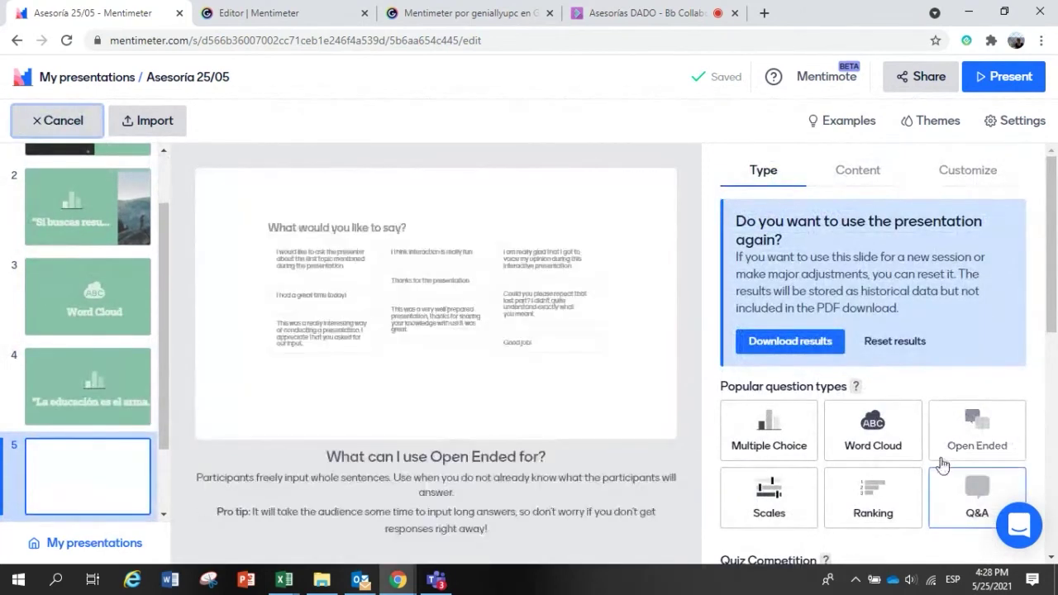
{"action": "left_click", "coordinate": [951, 498]}
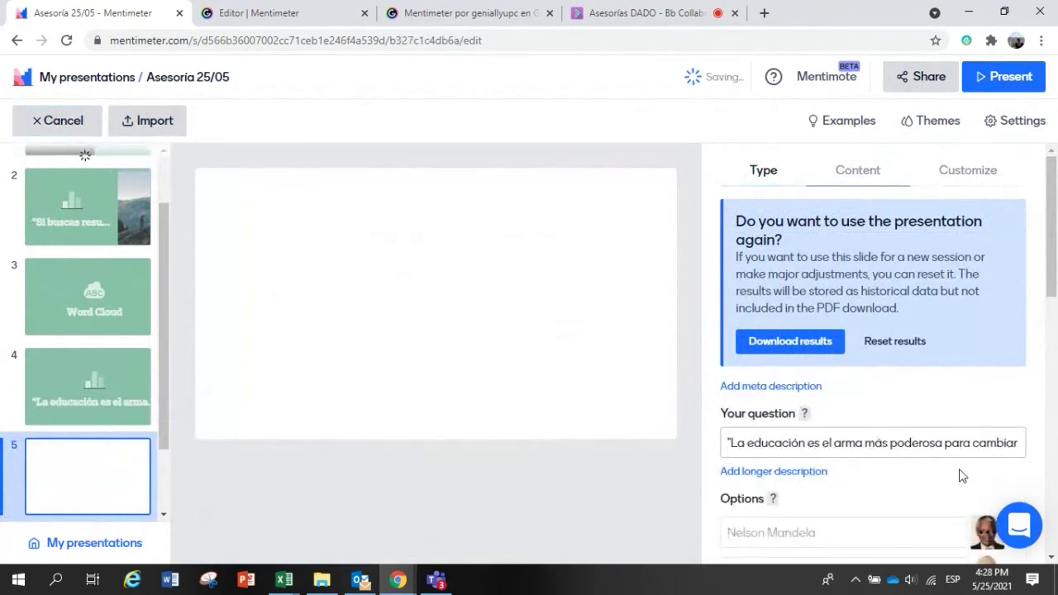
{"action": "scroll", "coordinate": [33, 434], "scroll_direction": "up", "scroll_amount": 1}
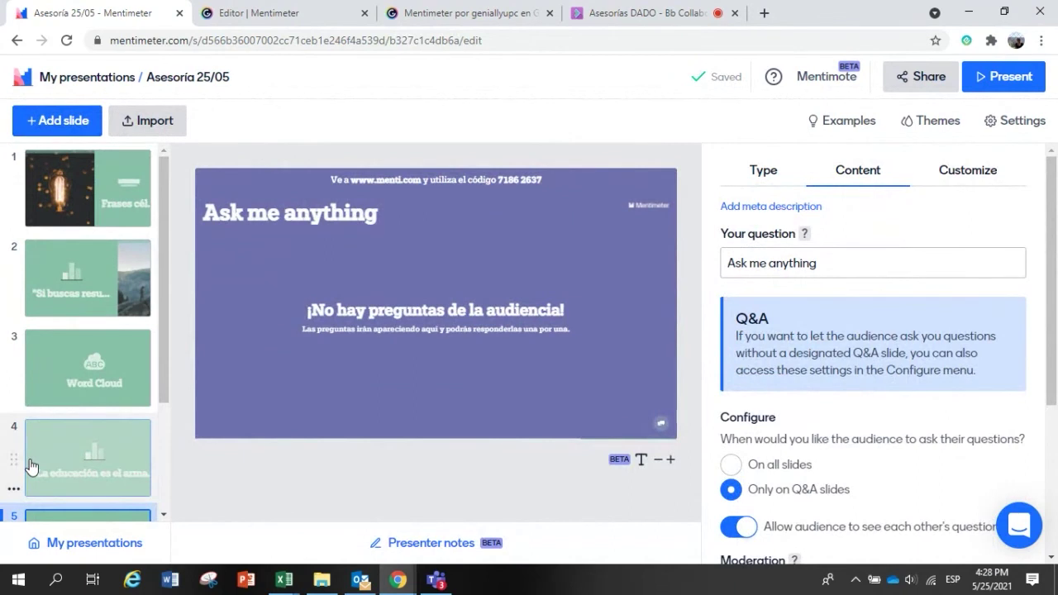
{"action": "left_click", "coordinate": [91, 221]}
{"action": "left_click", "coordinate": [87, 281]}
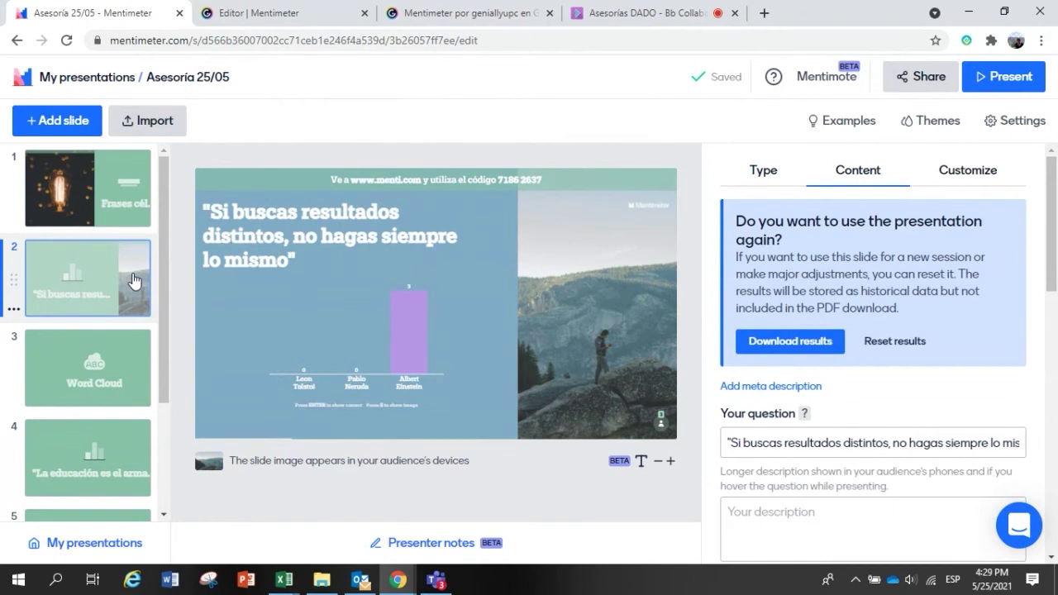
Step: Open slide 1, "Frases célebres", and examine the slide types listed for it
{"action": "left_click", "coordinate": [111, 220]}
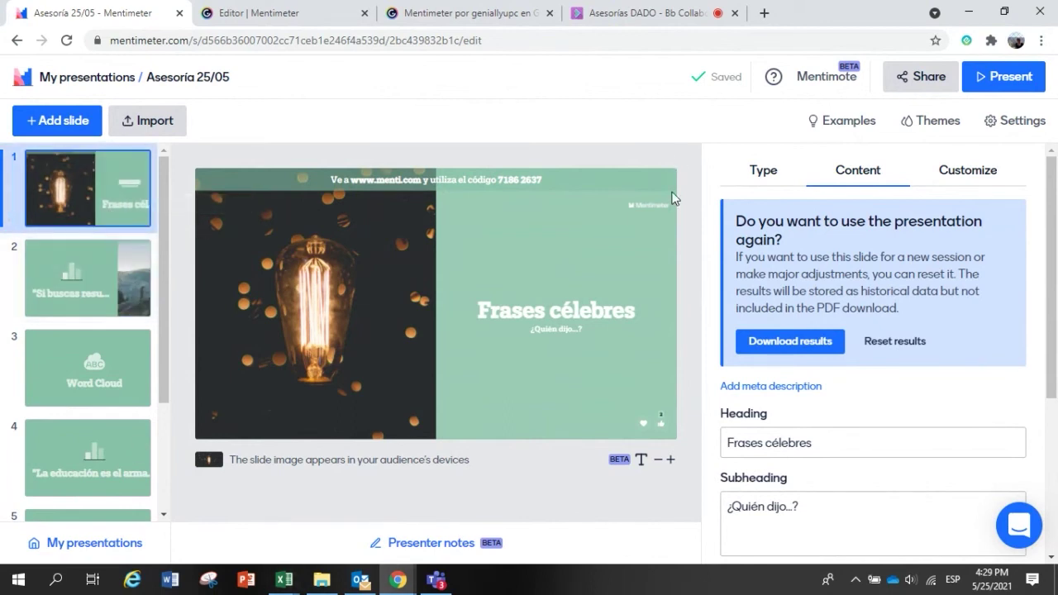
{"action": "left_click", "coordinate": [764, 170]}
{"action": "scroll", "coordinate": [943, 356], "scroll_direction": "down", "scroll_amount": 1}
{"action": "scroll", "coordinate": [944, 356], "scroll_direction": "down", "scroll_amount": 3}
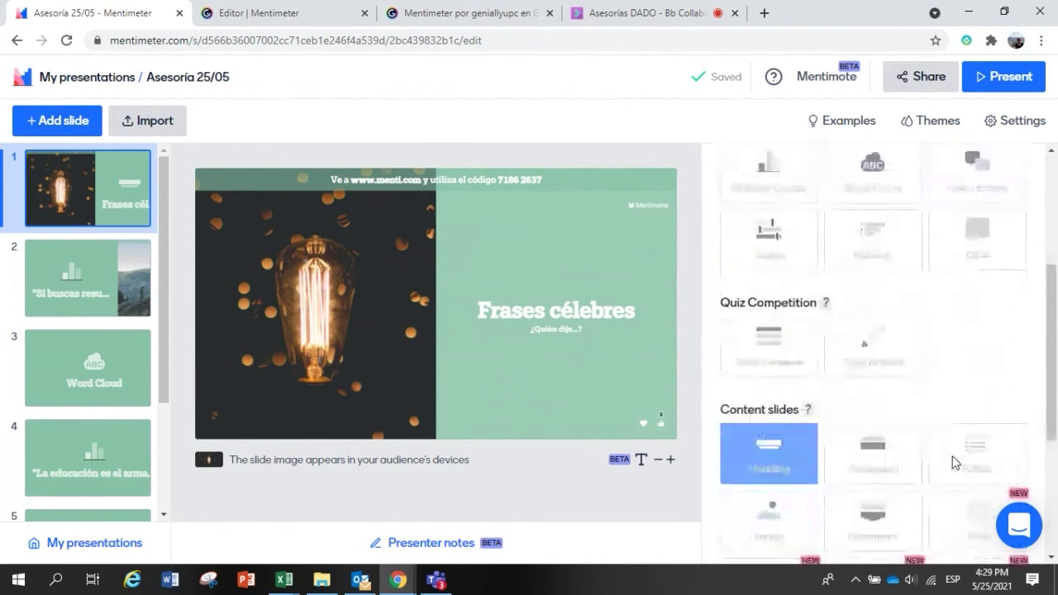
{"action": "scroll", "coordinate": [910, 427], "scroll_direction": "down", "scroll_amount": 1}
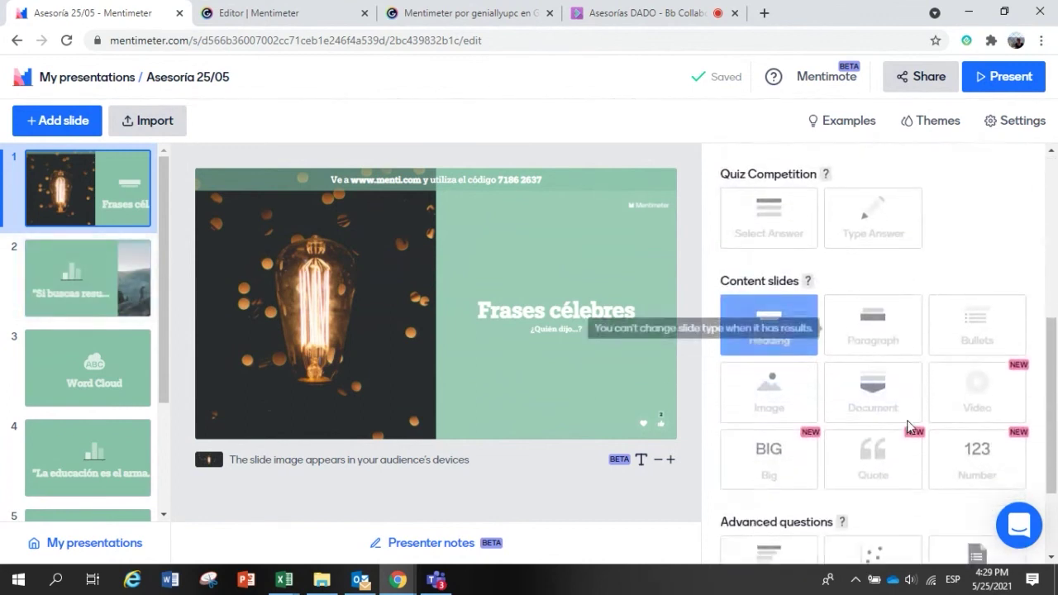
{"action": "scroll", "coordinate": [868, 371], "scroll_direction": "up", "scroll_amount": 2}
{"action": "scroll", "coordinate": [870, 368], "scroll_direction": "down", "scroll_amount": 1}
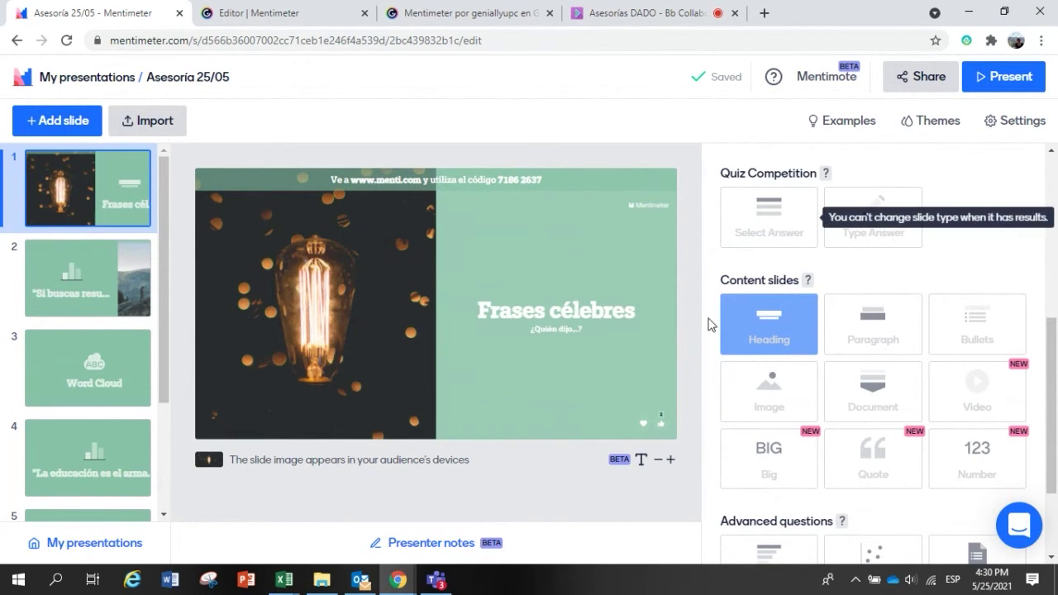
{"action": "scroll", "coordinate": [68, 348], "scroll_direction": "down", "scroll_amount": 2}
Step: Open slide 6, "Las palabras que no van seguidas de hechos, no valen nada", and review its content settings and slide type
{"action": "left_click", "coordinate": [115, 387]}
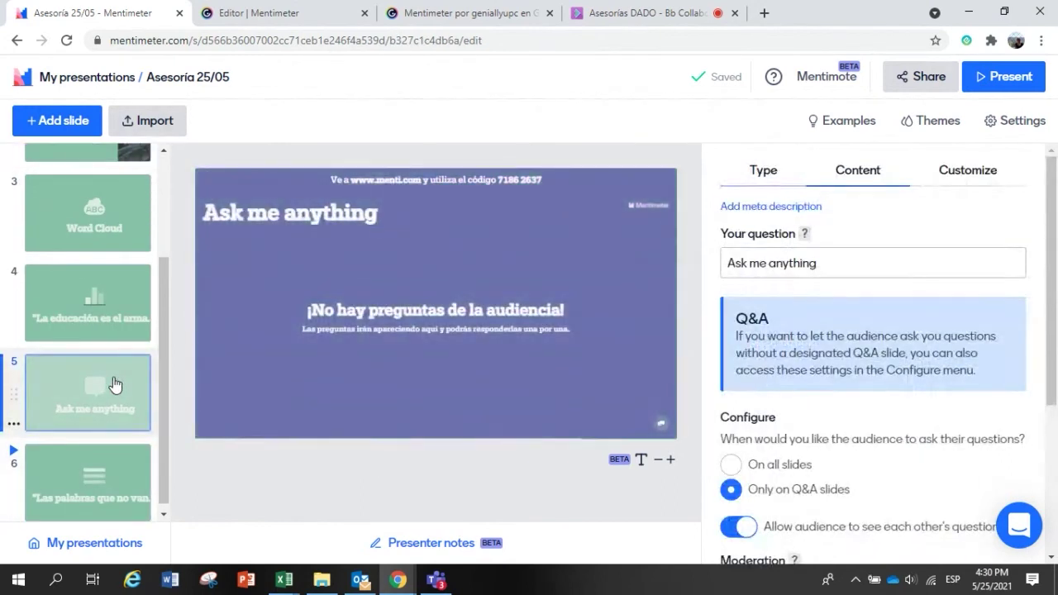
{"action": "left_click_drag", "start_coordinate": [115, 386], "coordinate": [134, 491]}
{"action": "left_click", "coordinate": [135, 491]}
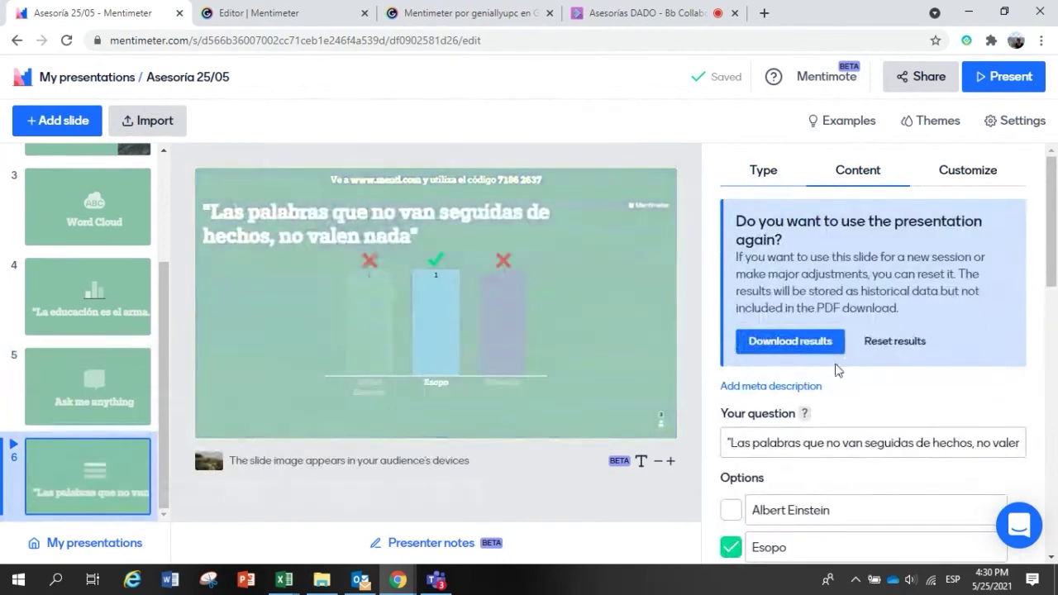
{"action": "scroll", "coordinate": [860, 437], "scroll_direction": "down", "scroll_amount": 4}
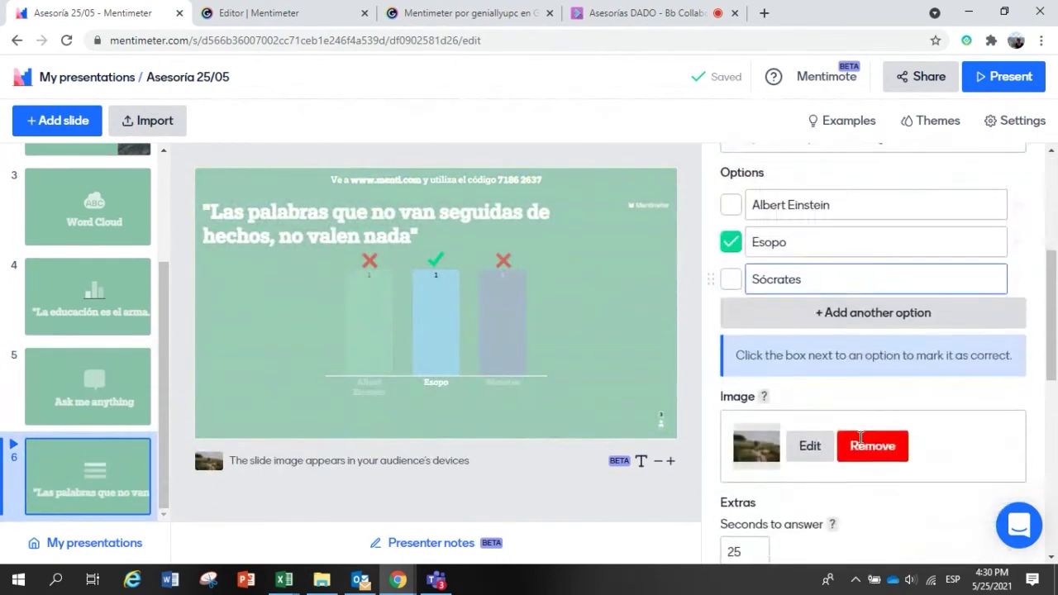
{"action": "scroll", "coordinate": [859, 438], "scroll_direction": "down", "scroll_amount": 1}
{"action": "scroll", "coordinate": [860, 438], "scroll_direction": "down", "scroll_amount": 2}
{"action": "scroll", "coordinate": [860, 444], "scroll_direction": "up", "scroll_amount": 1}
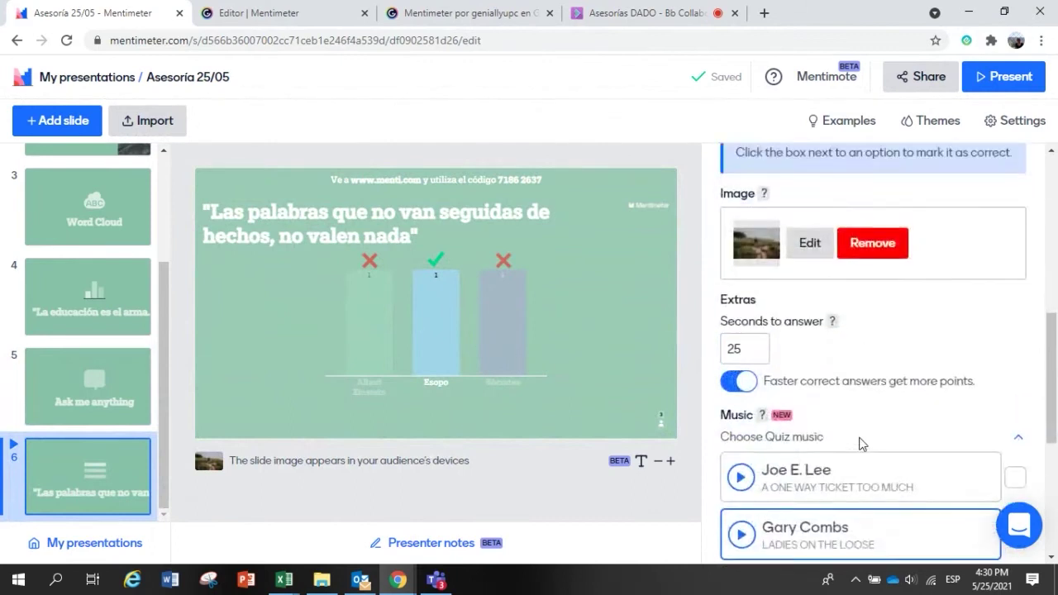
{"action": "scroll", "coordinate": [858, 440], "scroll_direction": "up", "scroll_amount": 7}
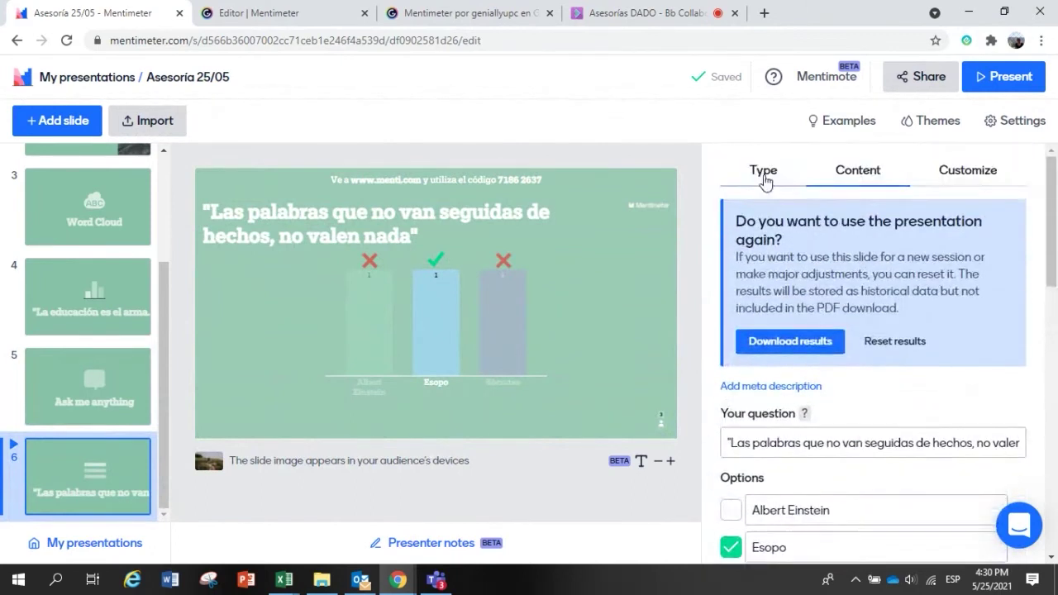
{"action": "left_click", "coordinate": [765, 180]}
{"action": "scroll", "coordinate": [910, 330], "scroll_direction": "down", "scroll_amount": 3}
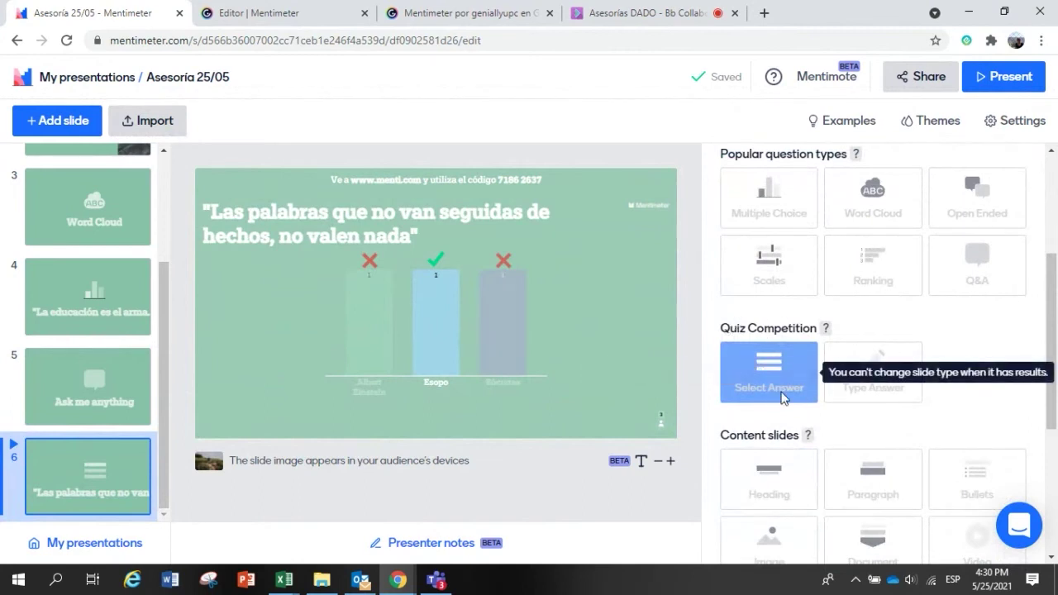
{"action": "scroll", "coordinate": [784, 389], "scroll_direction": "down", "scroll_amount": 2}
{"action": "scroll", "coordinate": [774, 349], "scroll_direction": "up", "scroll_amount": 5}
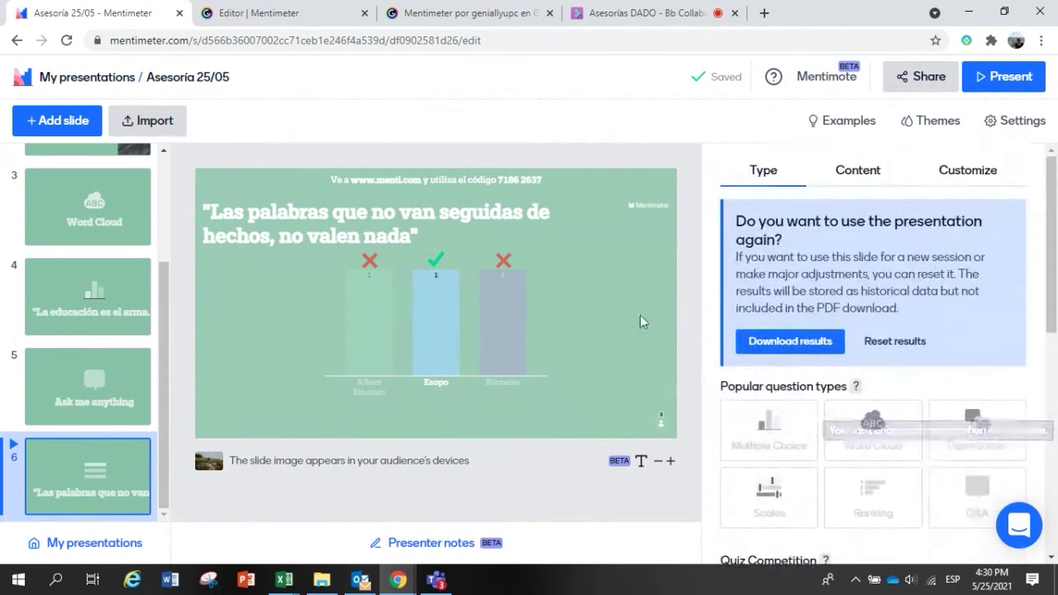
Step: Set the seconds to answer for the slide 6 quiz question to 26
{"action": "left_click", "coordinate": [863, 175]}
{"action": "scroll", "coordinate": [893, 383], "scroll_direction": "down", "scroll_amount": 2}
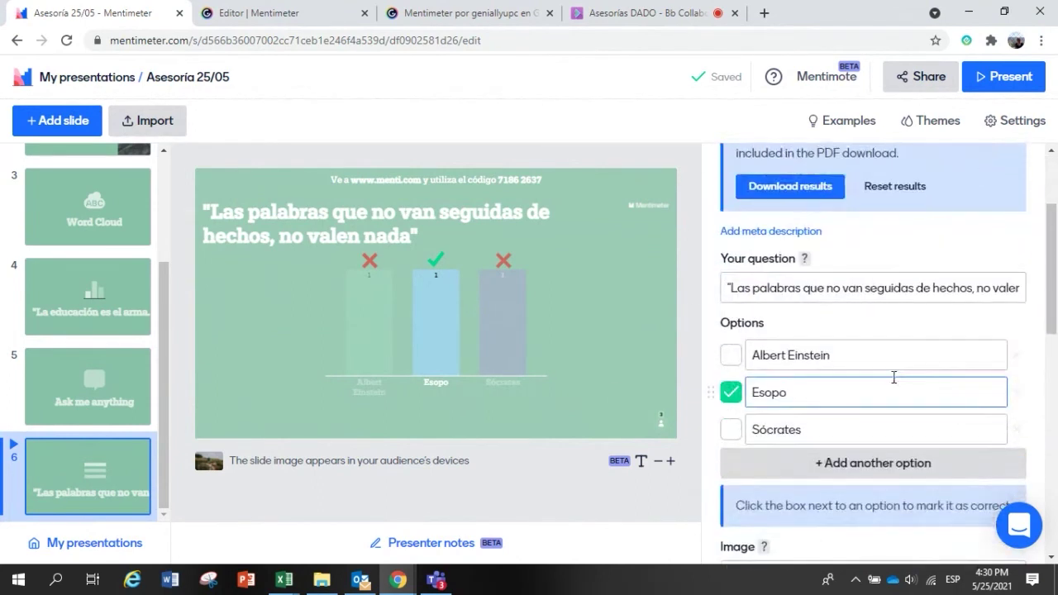
{"action": "scroll", "coordinate": [894, 376], "scroll_direction": "down", "scroll_amount": 2}
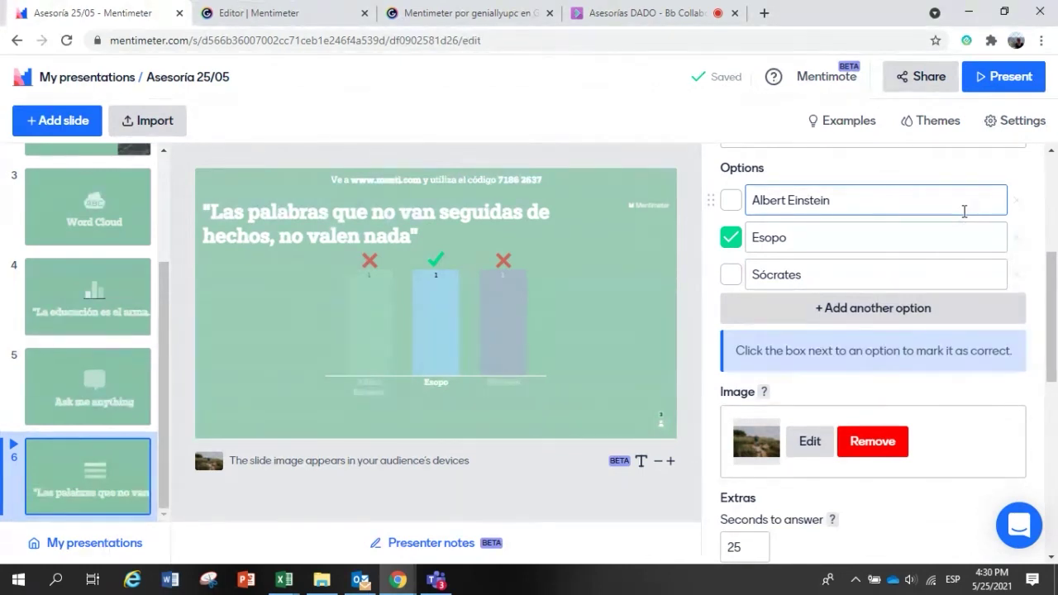
{"action": "scroll", "coordinate": [959, 232], "scroll_direction": "up", "scroll_amount": 4}
{"action": "scroll", "coordinate": [955, 318], "scroll_direction": "down", "scroll_amount": 5}
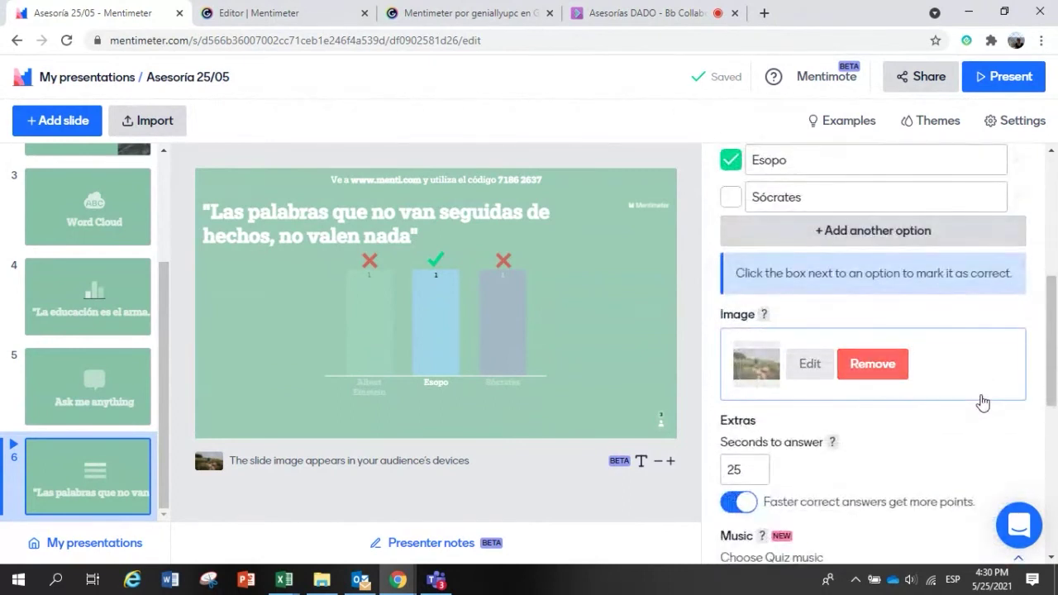
{"action": "scroll", "coordinate": [959, 381], "scroll_direction": "down", "scroll_amount": 2}
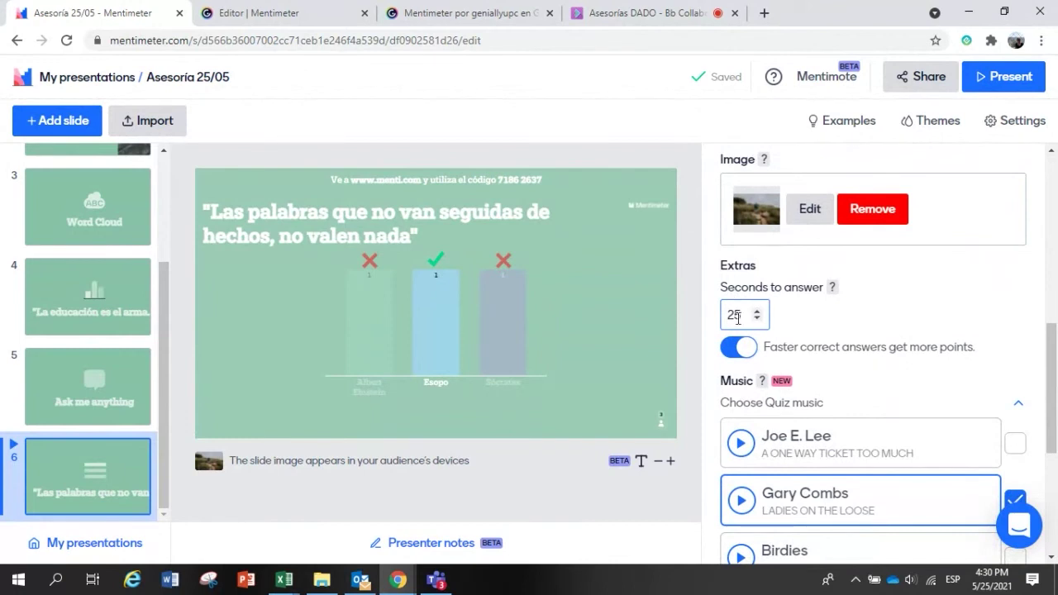
{"action": "left_click_drag", "start_coordinate": [757, 312], "coordinate": [760, 321]}
{"action": "scroll", "coordinate": [881, 331], "scroll_direction": "down", "scroll_amount": 2}
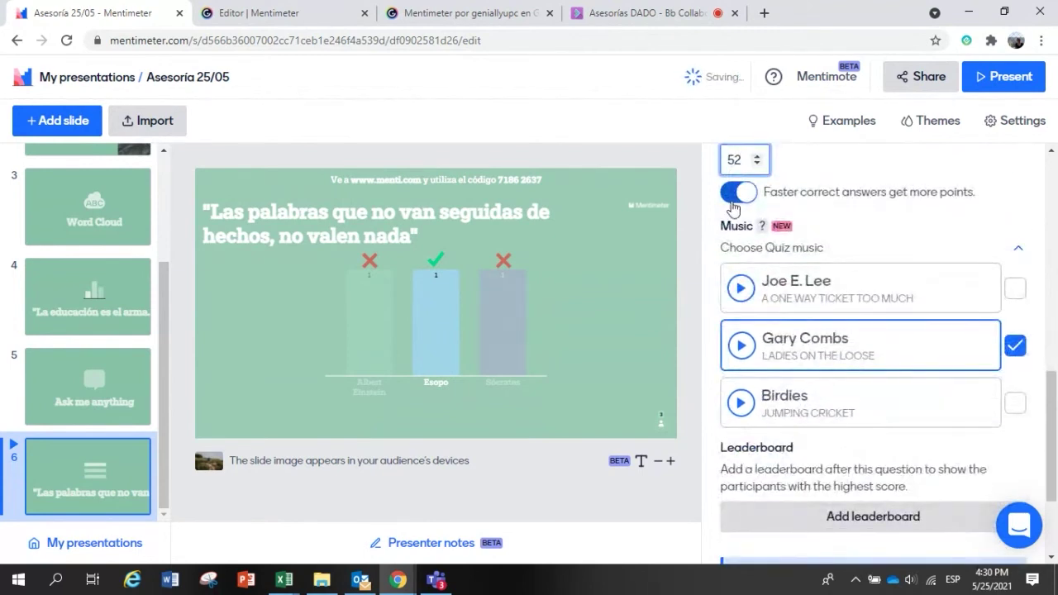
{"action": "double_click", "coordinate": [735, 161]}
{"action": "type", "text": "26"}
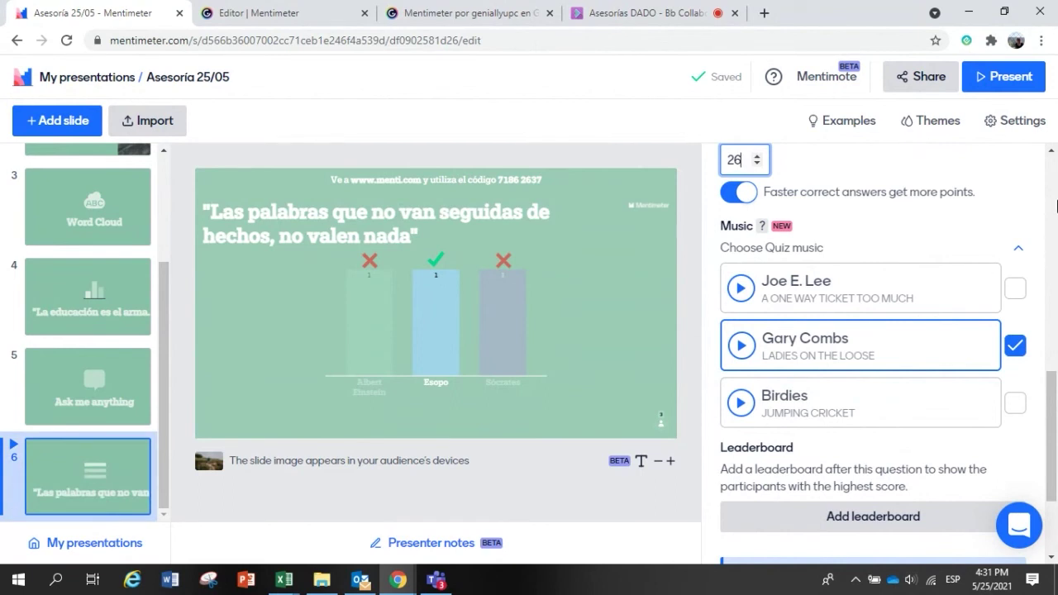
Step: Examine the quiz music and leaderboard options of slide 6, along with its quiz competition types
{"action": "scroll", "coordinate": [894, 417], "scroll_direction": "down", "scroll_amount": 1}
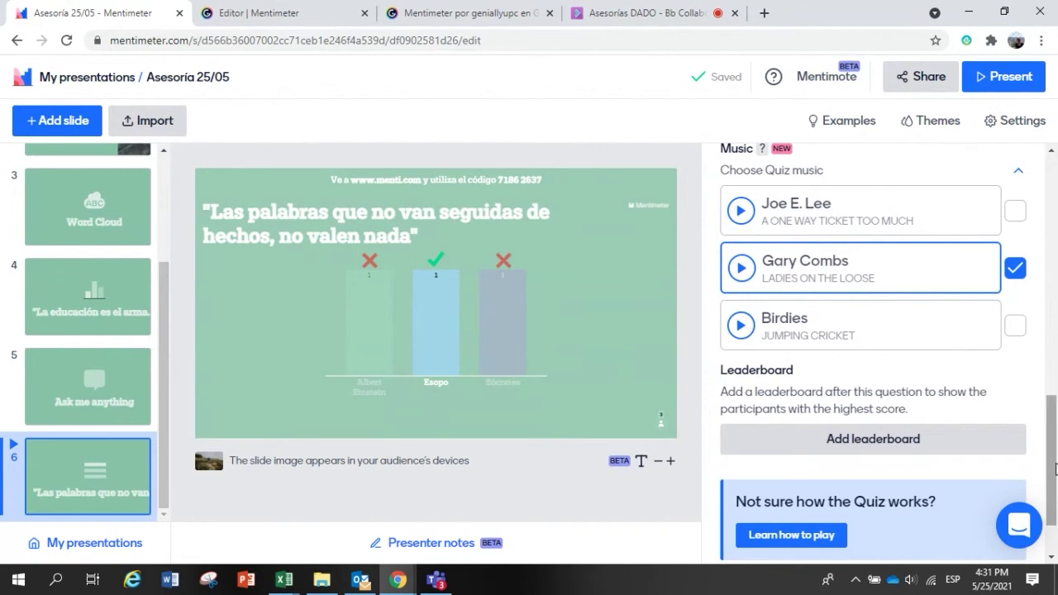
{"action": "scroll", "coordinate": [978, 372], "scroll_direction": "down", "scroll_amount": 1}
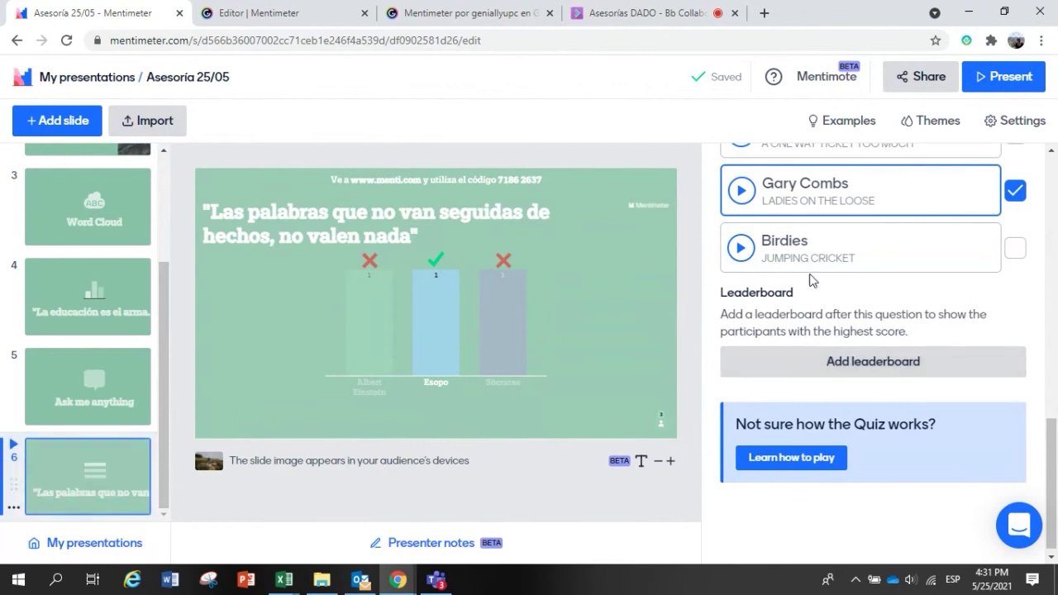
{"action": "scroll", "coordinate": [898, 383], "scroll_direction": "up", "scroll_amount": 10}
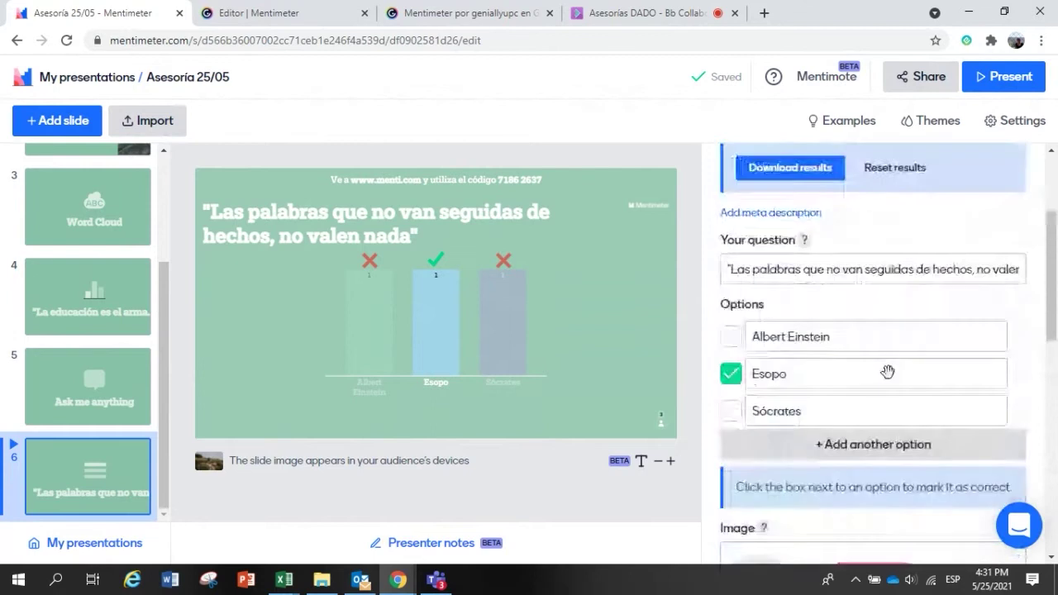
{"action": "left_click", "coordinate": [766, 175]}
{"action": "scroll", "coordinate": [918, 358], "scroll_direction": "down", "scroll_amount": 2}
{"action": "scroll", "coordinate": [917, 359], "scroll_direction": "down", "scroll_amount": 1}
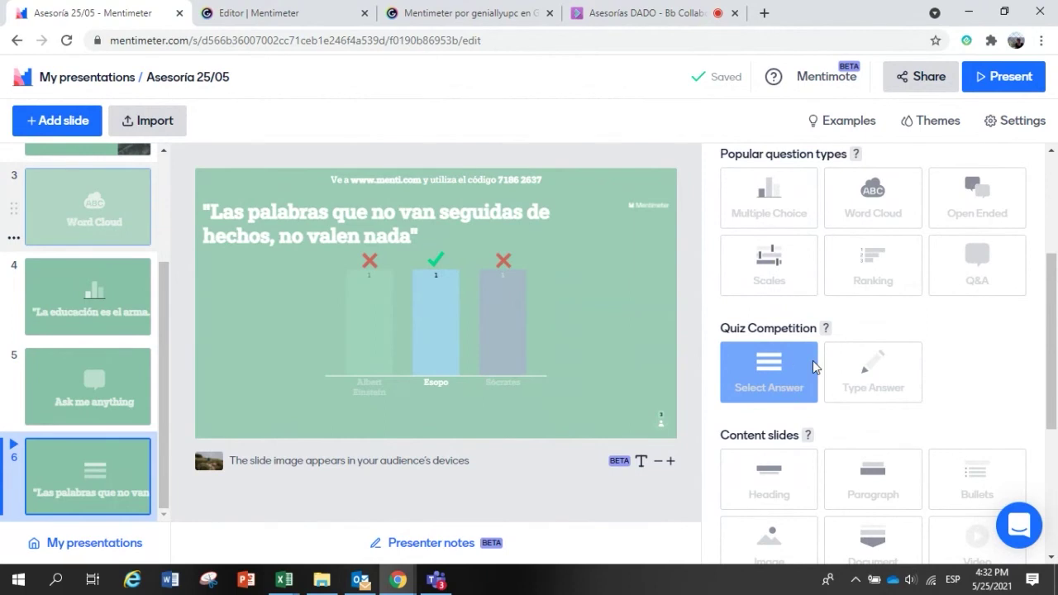
Step: Look through slides 3, 2 and 1 and examine the slide types listed for slides 2 and 1
{"action": "left_click", "coordinate": [88, 207]}
{"action": "scroll", "coordinate": [99, 274], "scroll_direction": "up", "scroll_amount": 2}
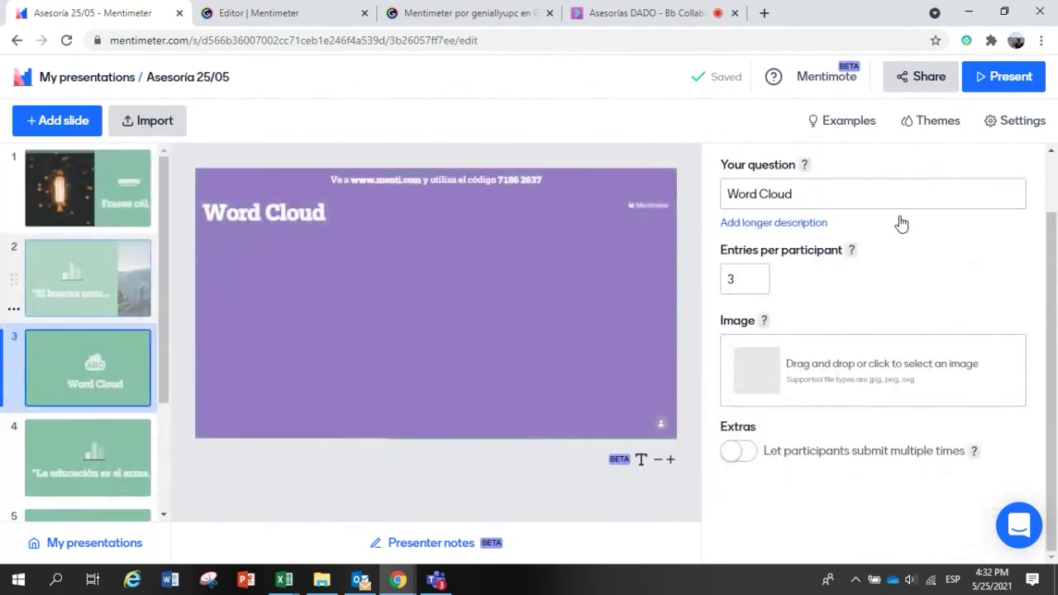
{"action": "left_click", "coordinate": [95, 272]}
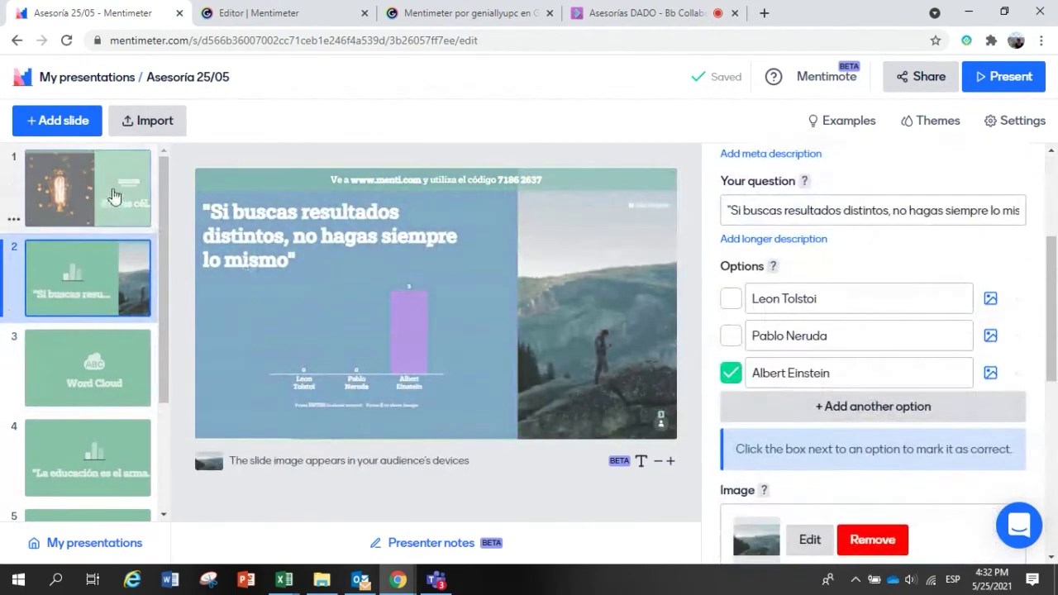
{"action": "scroll", "coordinate": [787, 175], "scroll_direction": "up", "scroll_amount": 3}
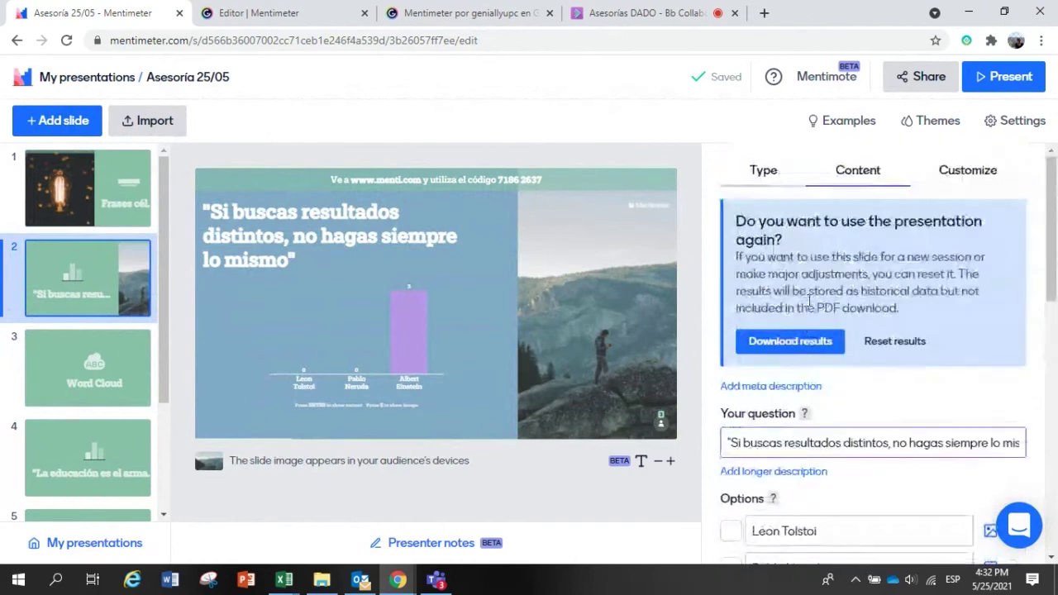
{"action": "left_click", "coordinate": [786, 175]}
{"action": "scroll", "coordinate": [869, 500], "scroll_direction": "down", "scroll_amount": 5}
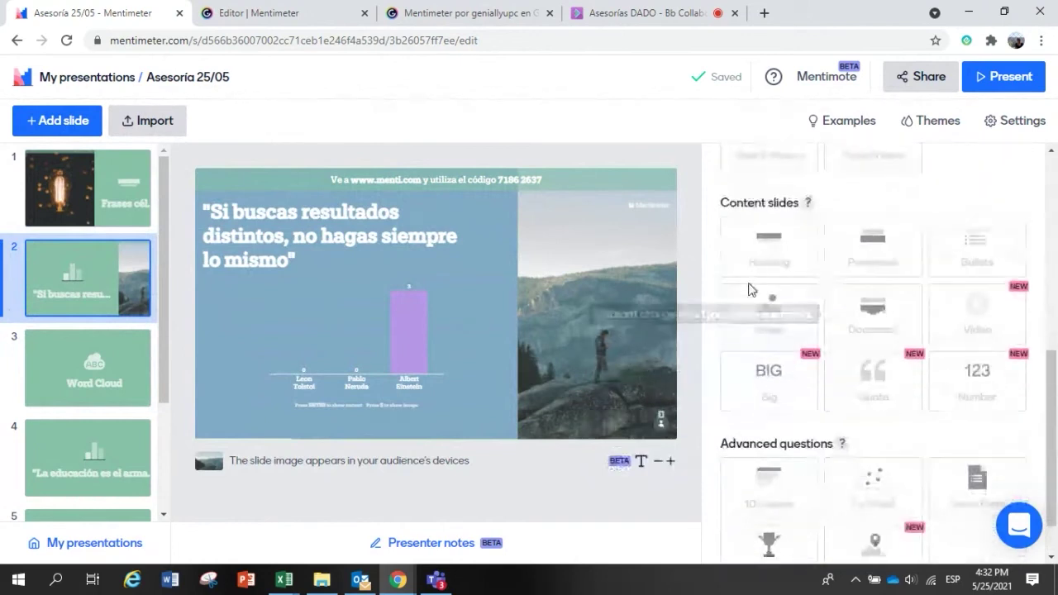
{"action": "left_click", "coordinate": [81, 196]}
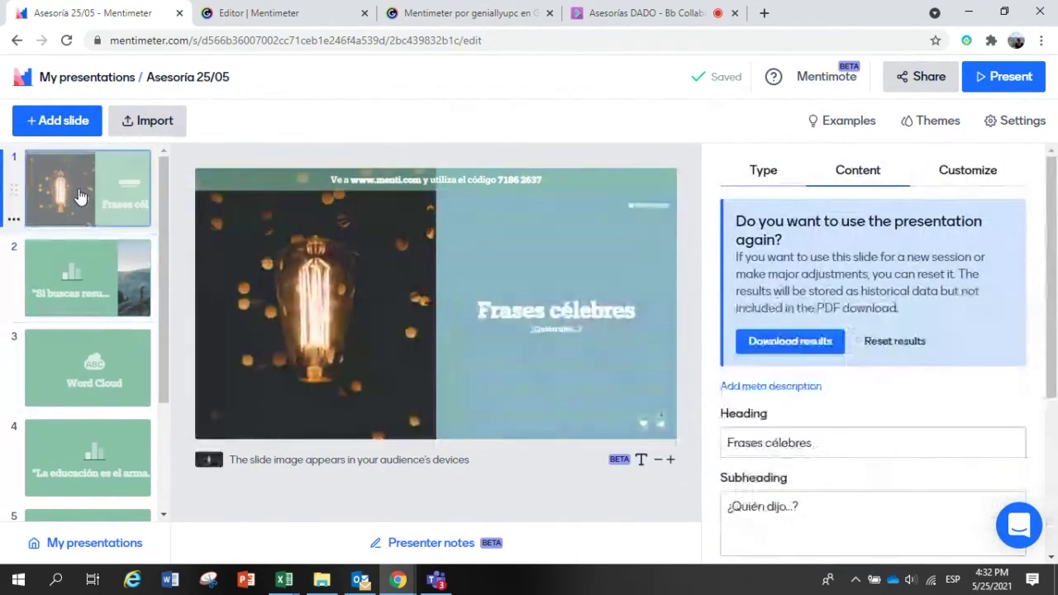
{"action": "scroll", "coordinate": [924, 361], "scroll_direction": "down", "scroll_amount": 4}
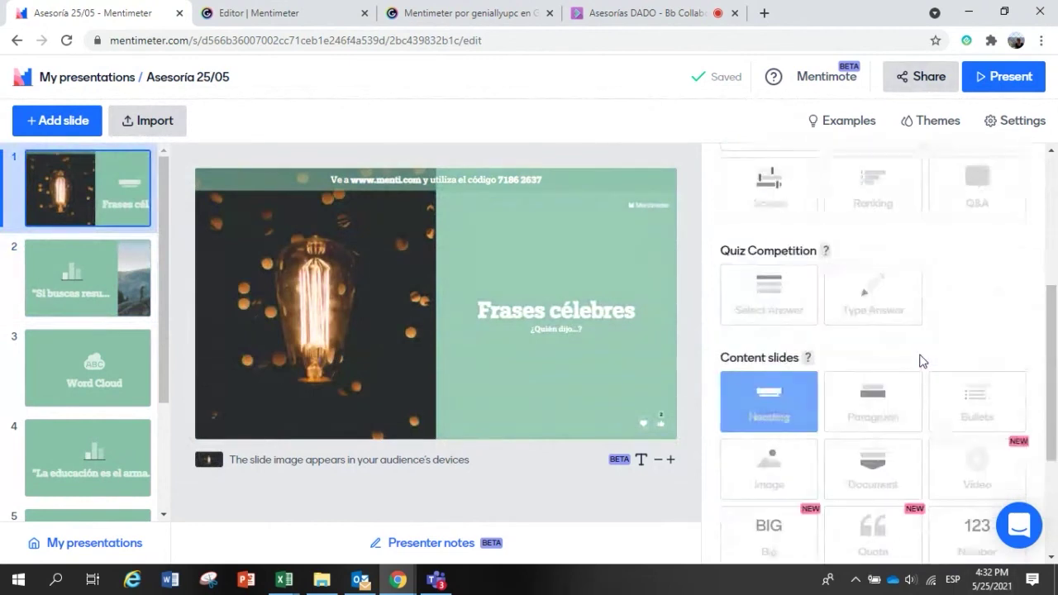
{"action": "scroll", "coordinate": [917, 359], "scroll_direction": "up", "scroll_amount": 2}
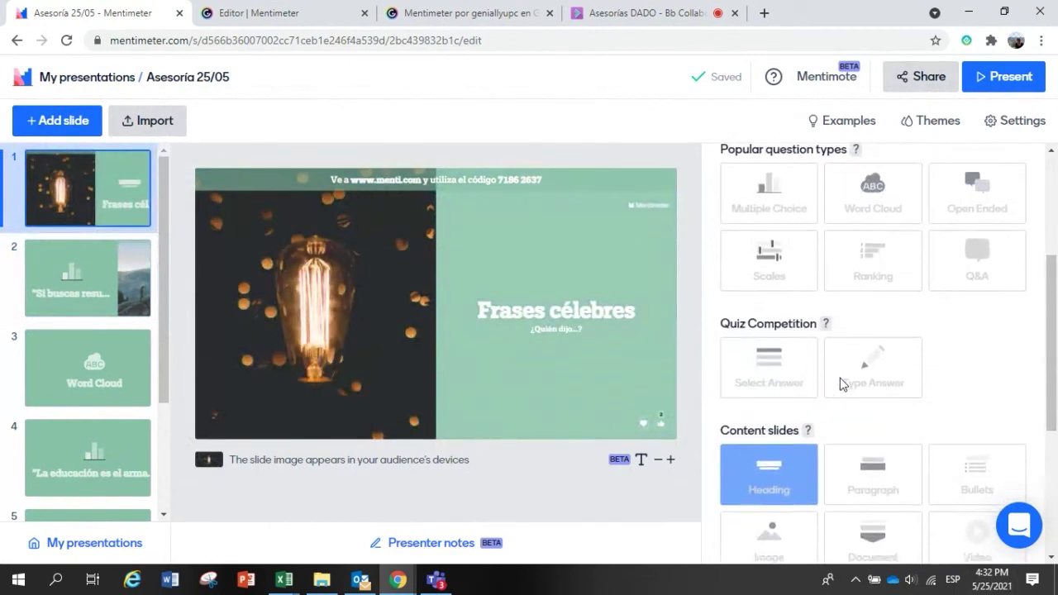
{"action": "scroll", "coordinate": [841, 384], "scroll_direction": "down", "scroll_amount": 5}
{"action": "scroll", "coordinate": [83, 261], "scroll_direction": "down", "scroll_amount": 3}
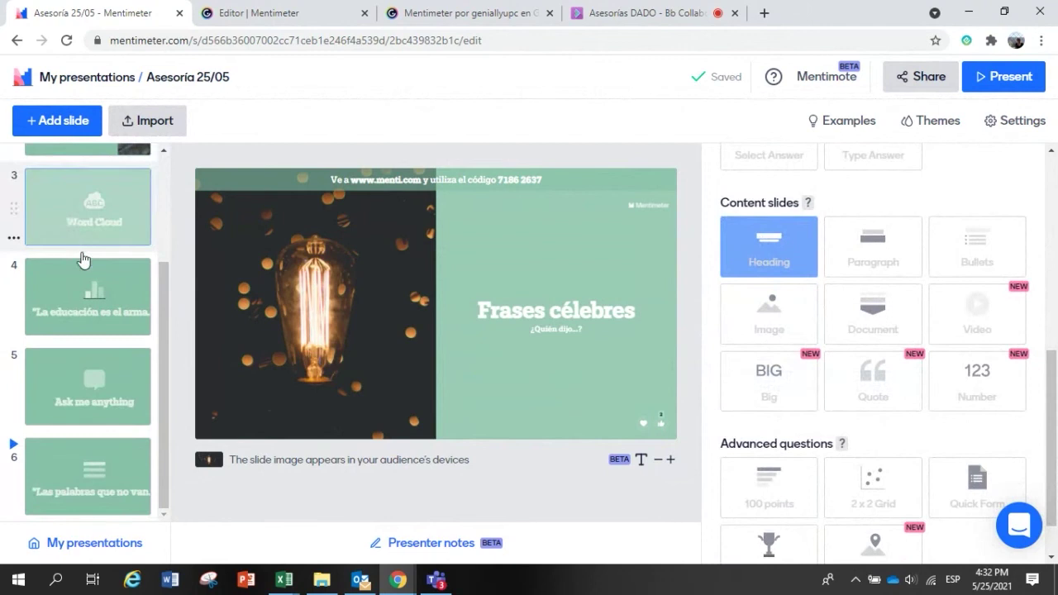
Step: Change slide 5, "Ask me anything", from Q&A to the Heading content slide type
{"action": "left_click", "coordinate": [111, 421]}
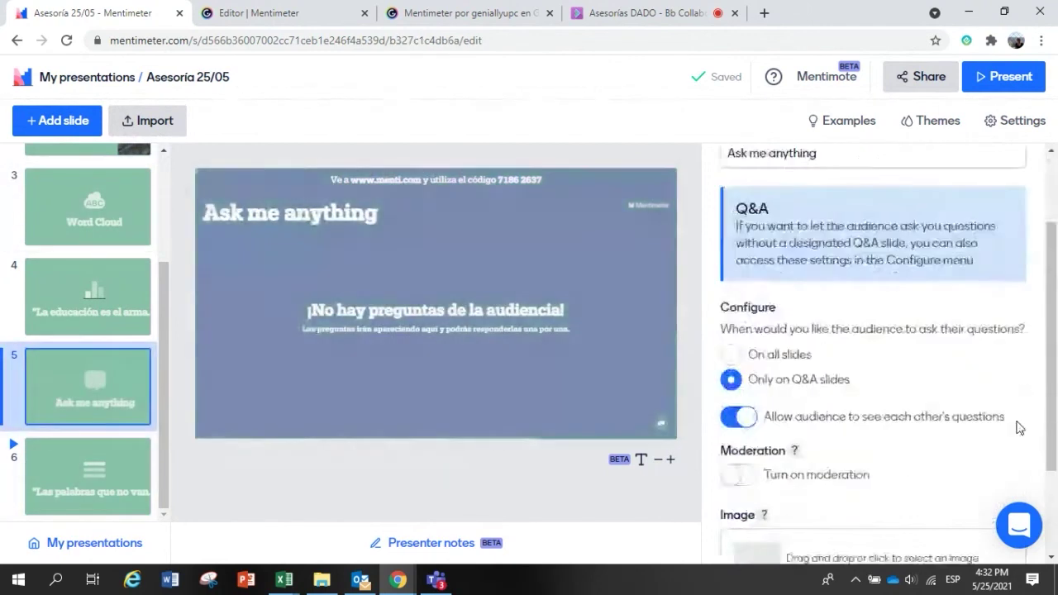
{"action": "left_click", "coordinate": [763, 170]}
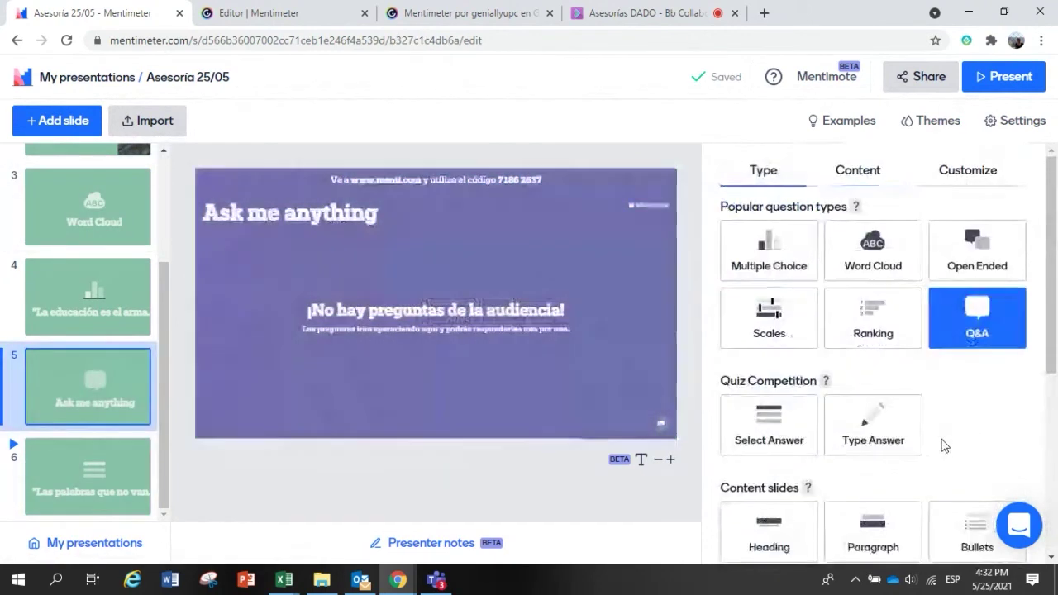
{"action": "scroll", "coordinate": [868, 372], "scroll_direction": "down", "scroll_amount": 5}
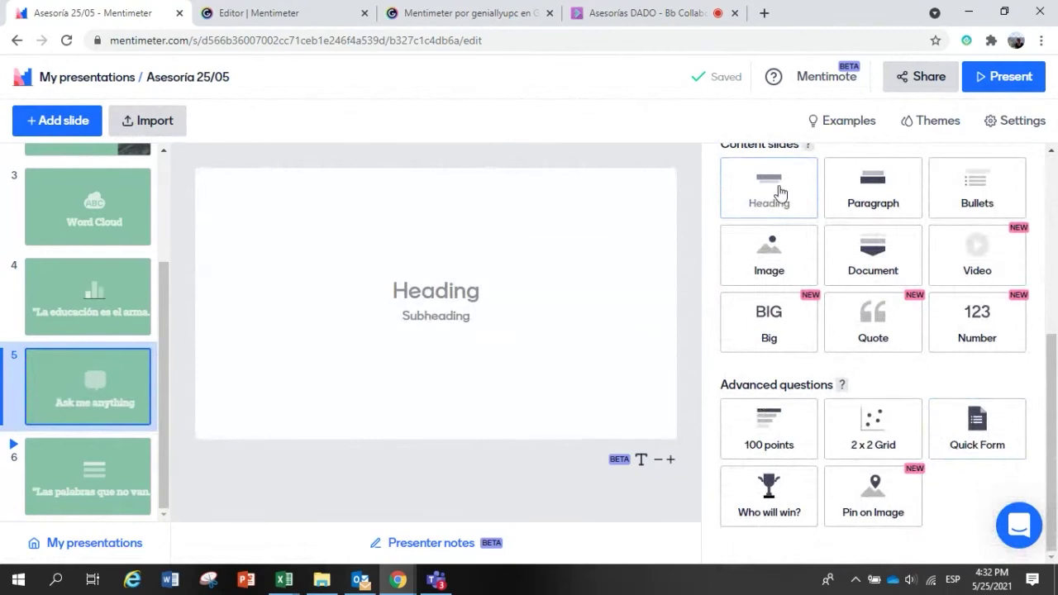
{"action": "left_click", "coordinate": [779, 192]}
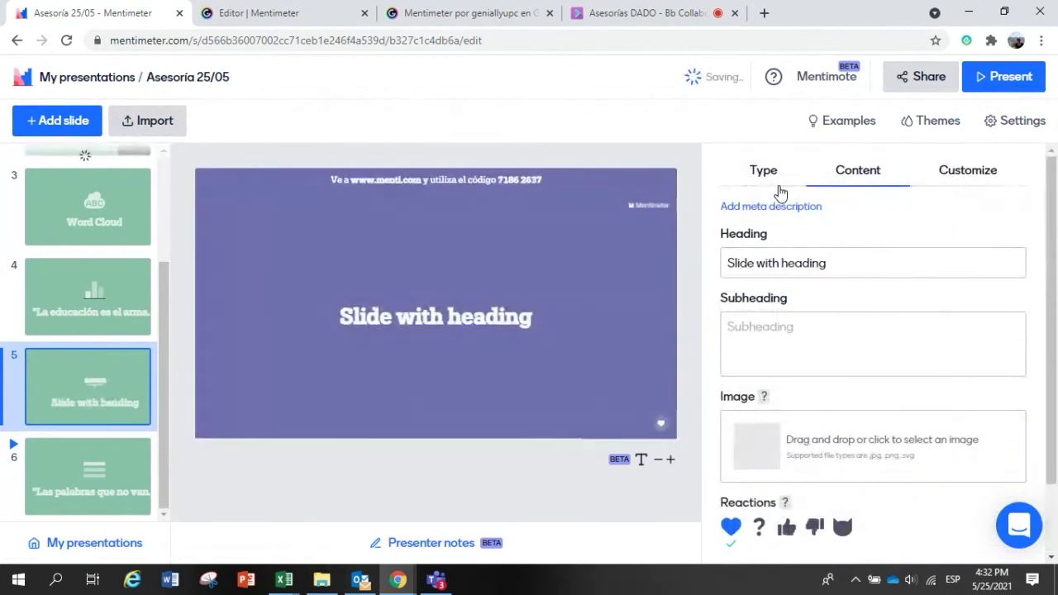
Step: Examine the content slide types and advanced question types available for slide 5
{"action": "left_click", "coordinate": [780, 182]}
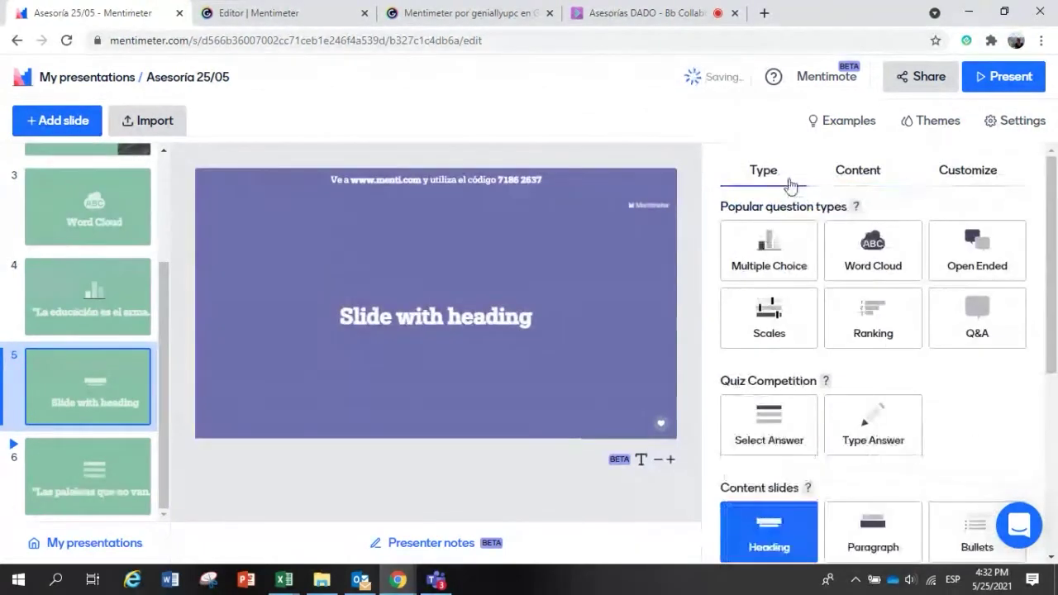
{"action": "scroll", "coordinate": [973, 476], "scroll_direction": "down", "scroll_amount": 1}
{"action": "scroll", "coordinate": [974, 475], "scroll_direction": "down", "scroll_amount": 2}
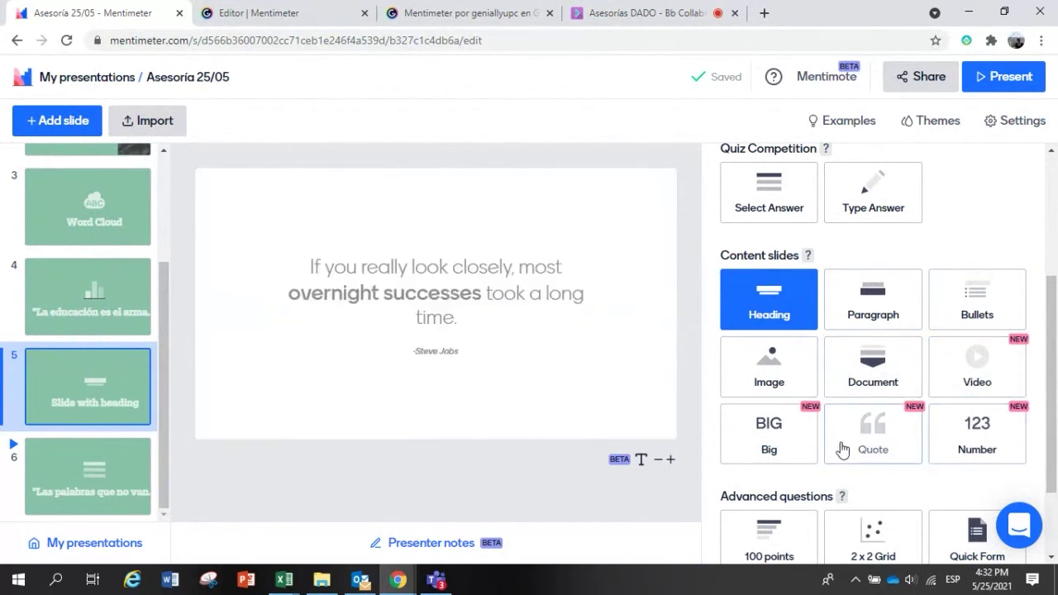
{"action": "scroll", "coordinate": [785, 457], "scroll_direction": "down", "scroll_amount": 3}
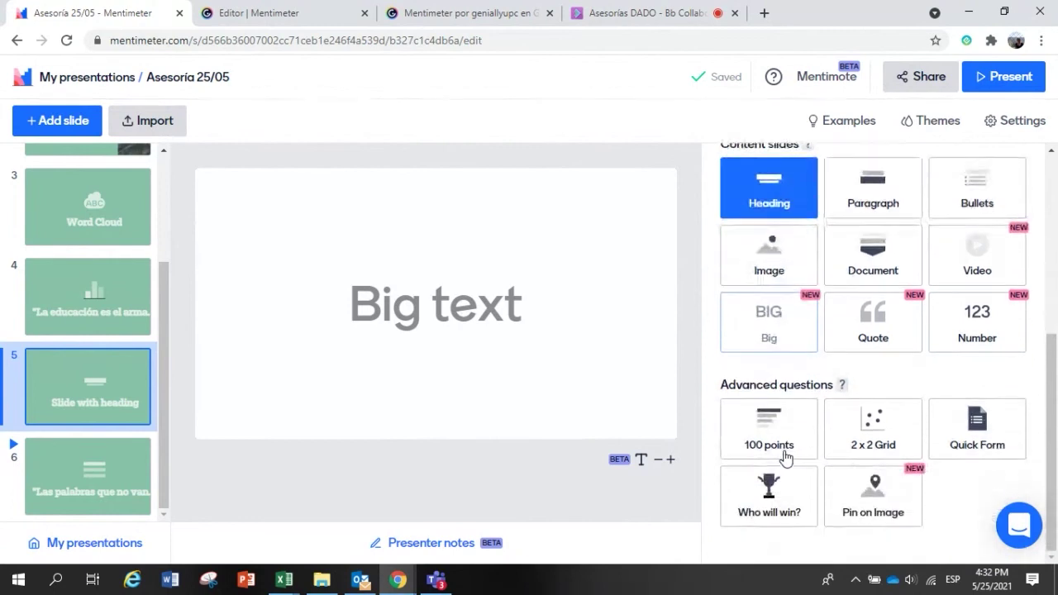
{"action": "scroll", "coordinate": [785, 457], "scroll_direction": "up", "scroll_amount": 4}
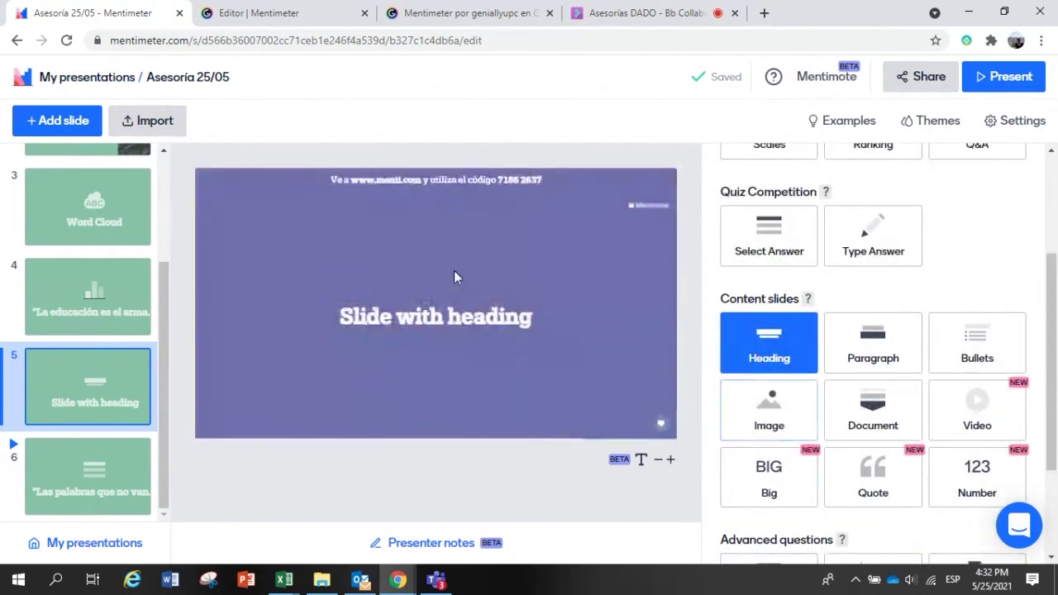
{"action": "scroll", "coordinate": [118, 229], "scroll_direction": "up", "scroll_amount": 2}
Step: Examine the question, quiz and content slide types listed for slide 1, "Frases célebres"
{"action": "left_click", "coordinate": [88, 189]}
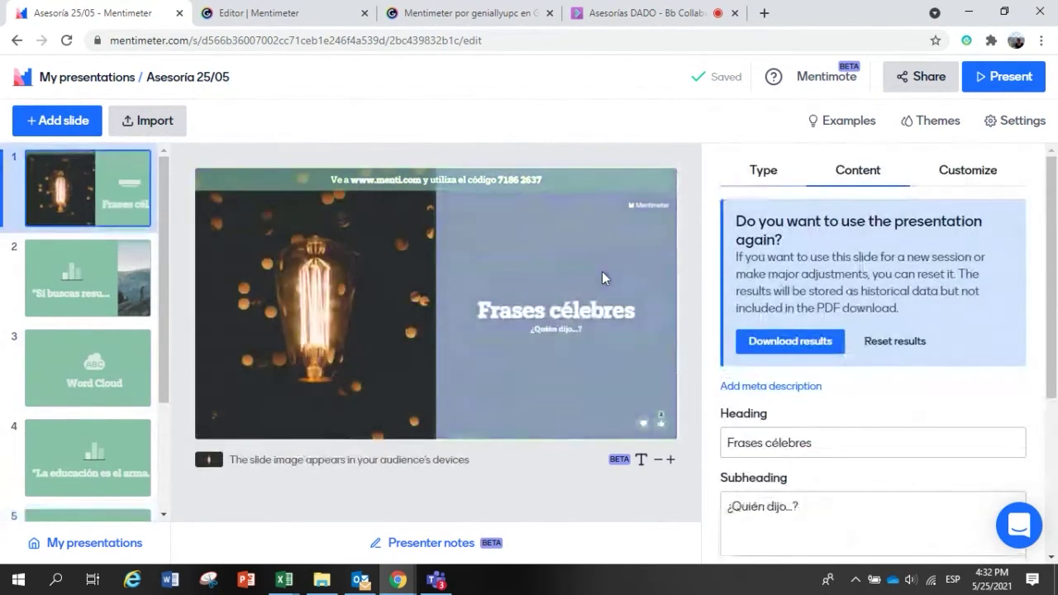
{"action": "left_click", "coordinate": [760, 174]}
{"action": "scroll", "coordinate": [888, 449], "scroll_direction": "down", "scroll_amount": 5}
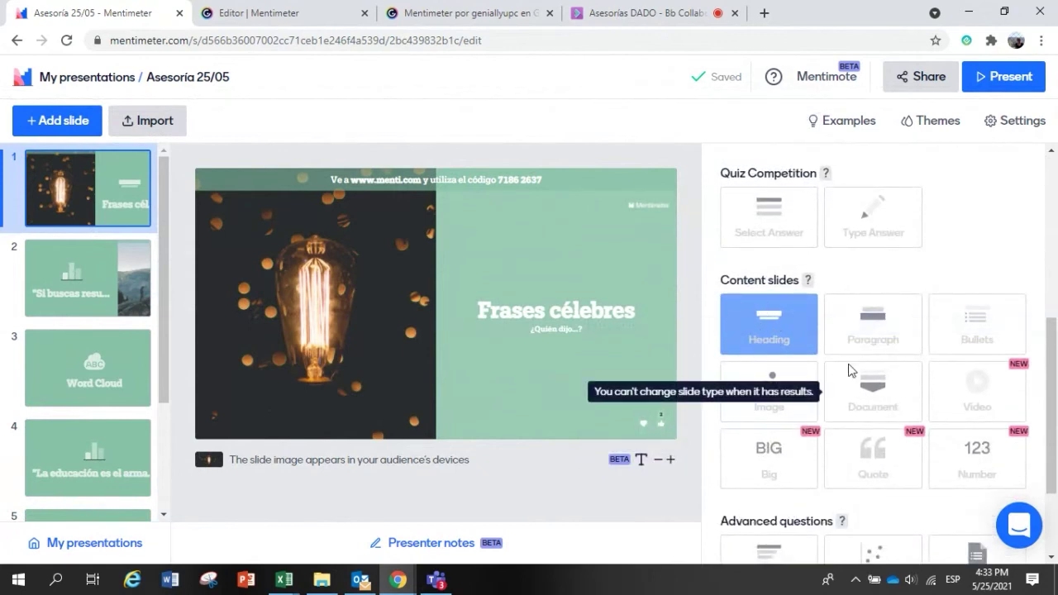
{"action": "scroll", "coordinate": [851, 399], "scroll_direction": "down", "scroll_amount": 1}
{"action": "scroll", "coordinate": [839, 409], "scroll_direction": "up", "scroll_amount": 6}
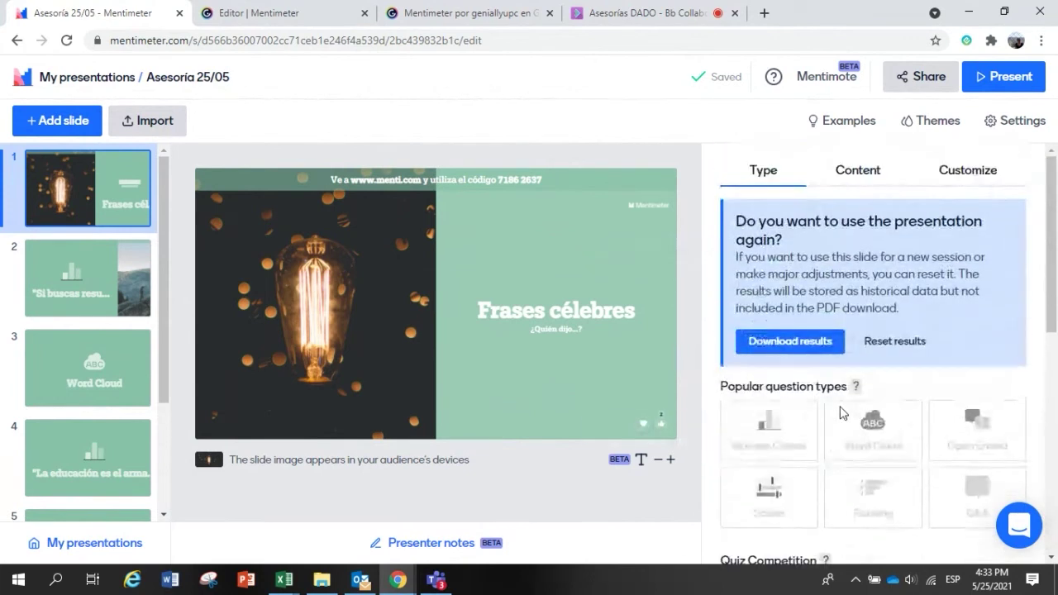
Step: Examine the slide settings, layouts and image customization options of slide 1
{"action": "left_click", "coordinate": [949, 173]}
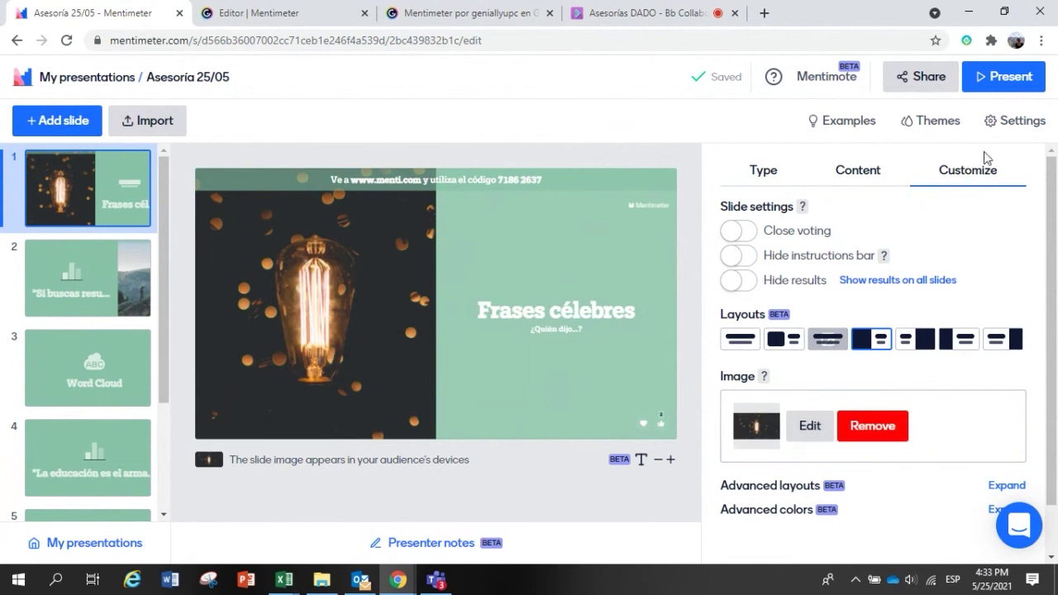
{"action": "scroll", "coordinate": [926, 387], "scroll_direction": "down", "scroll_amount": 1}
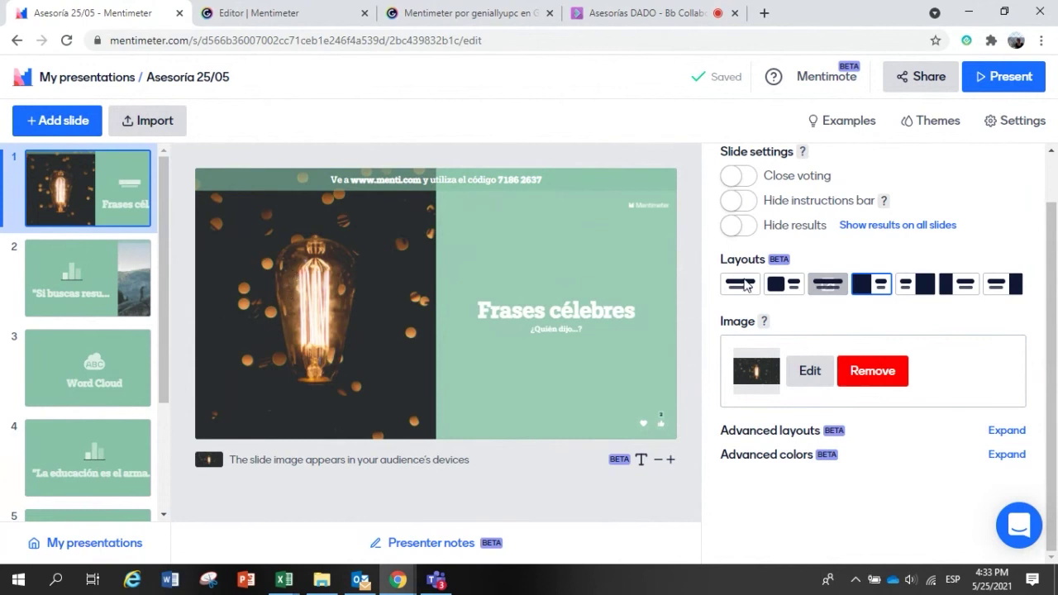
{"action": "scroll", "coordinate": [1008, 439], "scroll_direction": "up", "scroll_amount": 1}
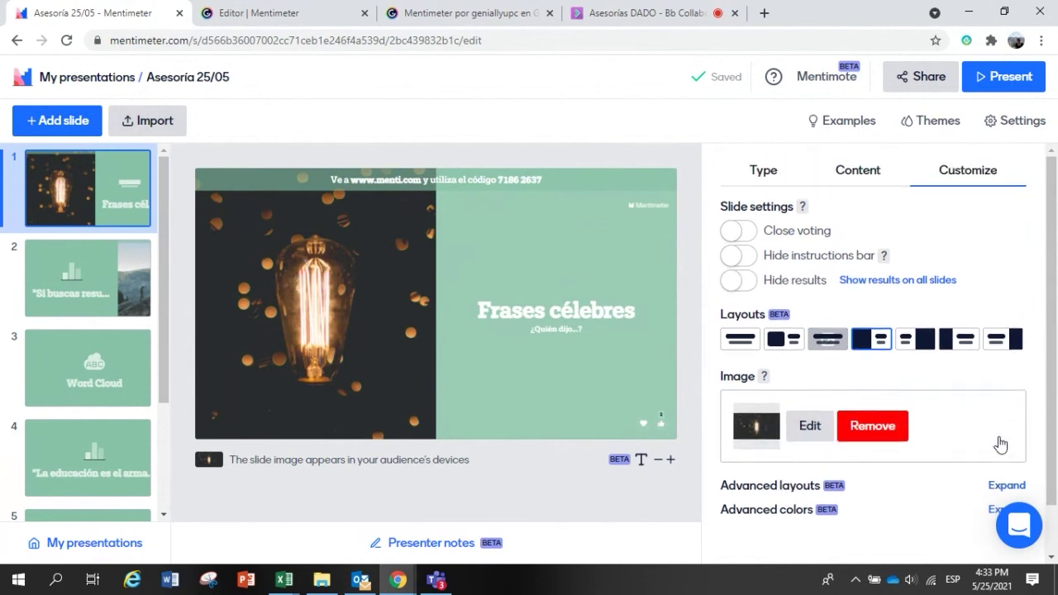
Step: Review the heading, subheading, image and reactions content options of slide 1
{"action": "left_click", "coordinate": [854, 172]}
{"action": "scroll", "coordinate": [909, 381], "scroll_direction": "down", "scroll_amount": 4}
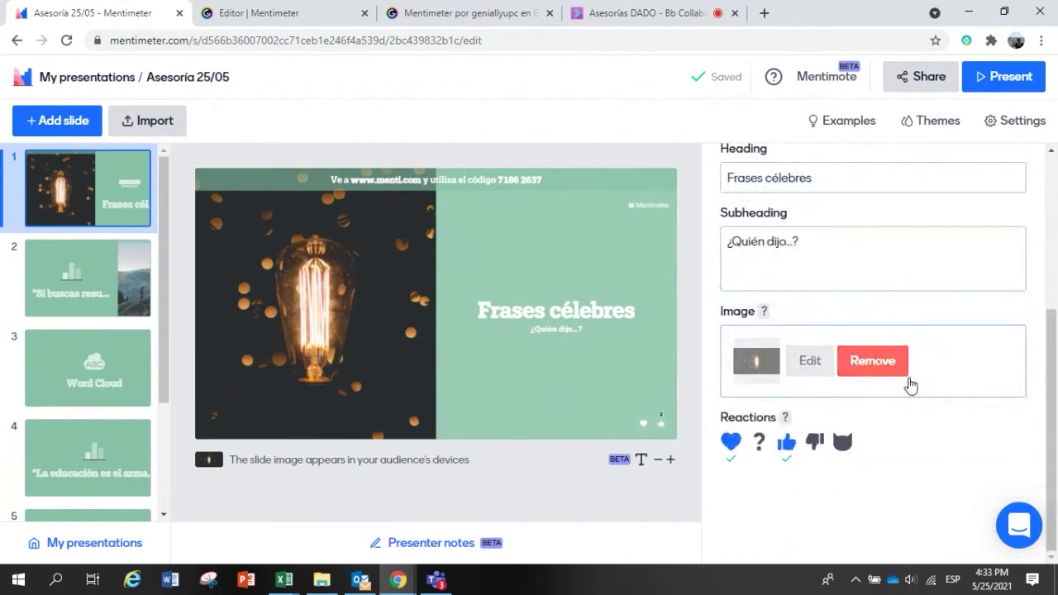
{"action": "scroll", "coordinate": [910, 384], "scroll_direction": "up", "scroll_amount": 4}
{"action": "scroll", "coordinate": [909, 388], "scroll_direction": "down", "scroll_amount": 3}
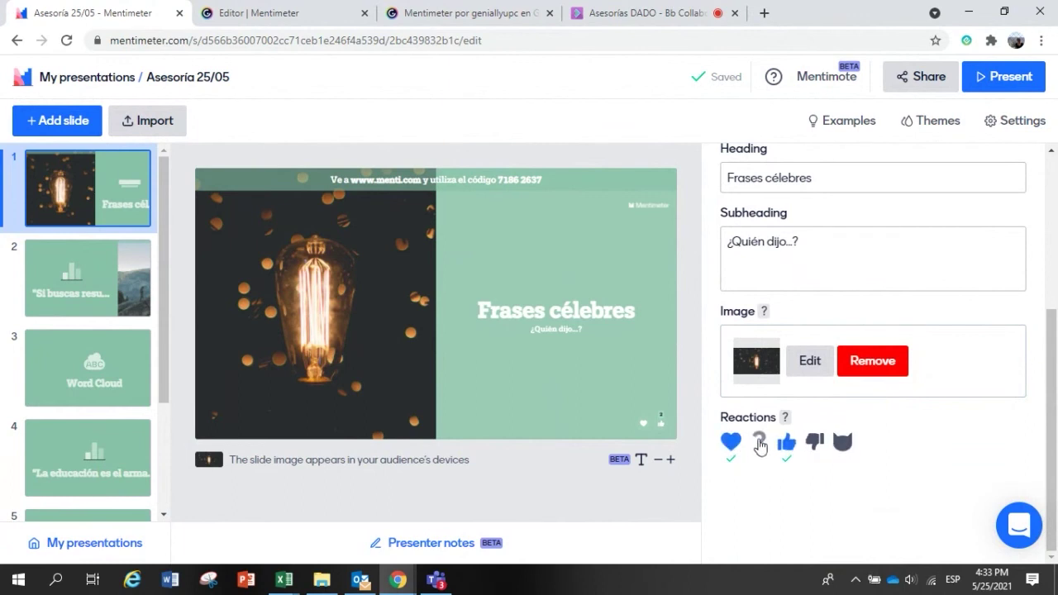
{"action": "scroll", "coordinate": [879, 465], "scroll_direction": "up", "scroll_amount": 3}
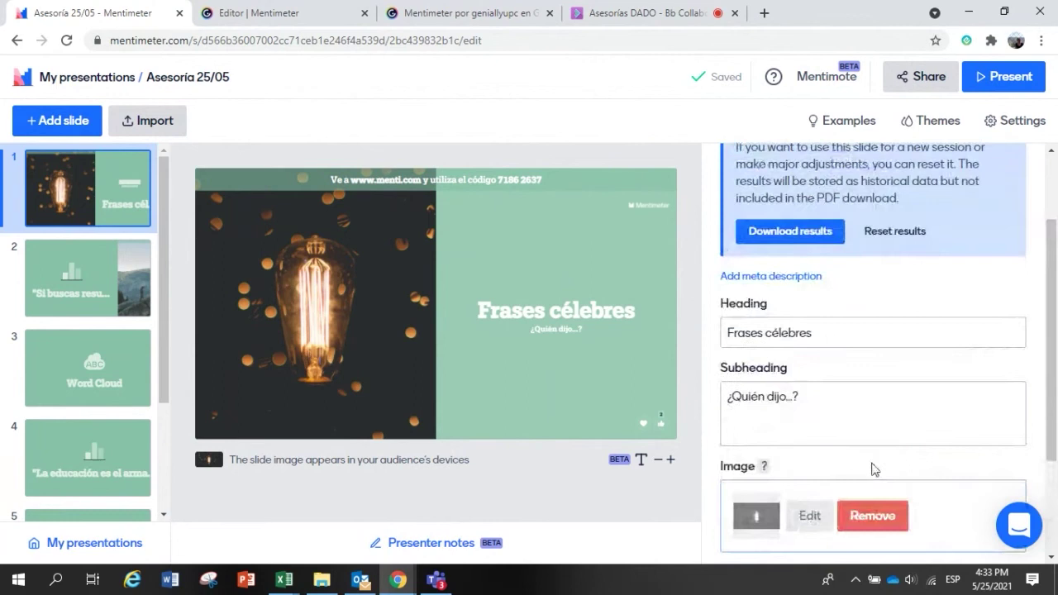
Step: Revisit the slide type options of slide 1 and look through the presentation's slide list
{"action": "left_click", "coordinate": [777, 183]}
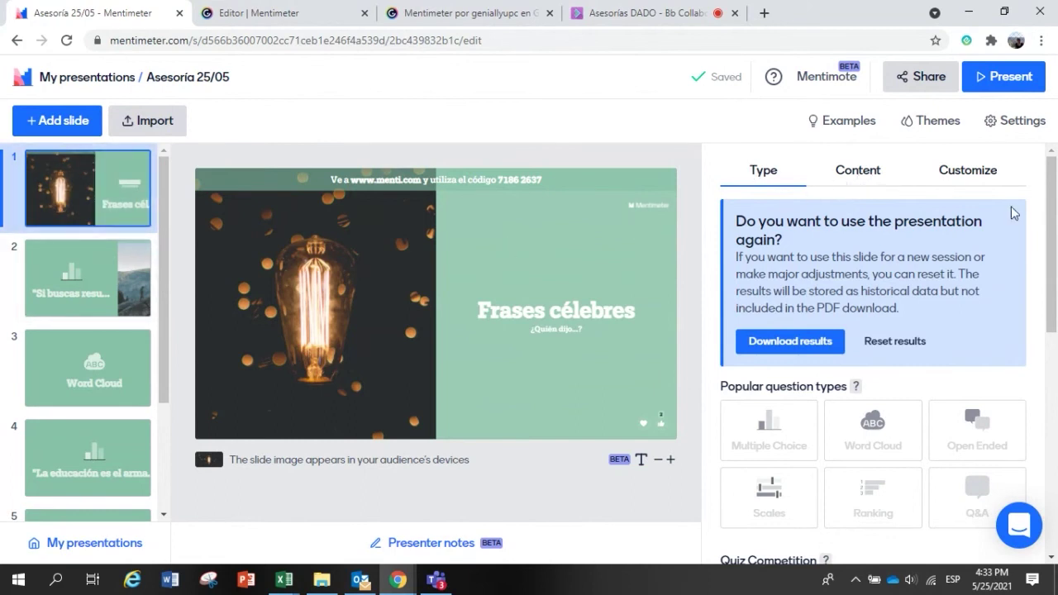
{"action": "left_click", "coordinate": [870, 185]}
{"action": "left_click", "coordinate": [792, 177]}
{"action": "scroll", "coordinate": [818, 380], "scroll_direction": "down", "scroll_amount": 2}
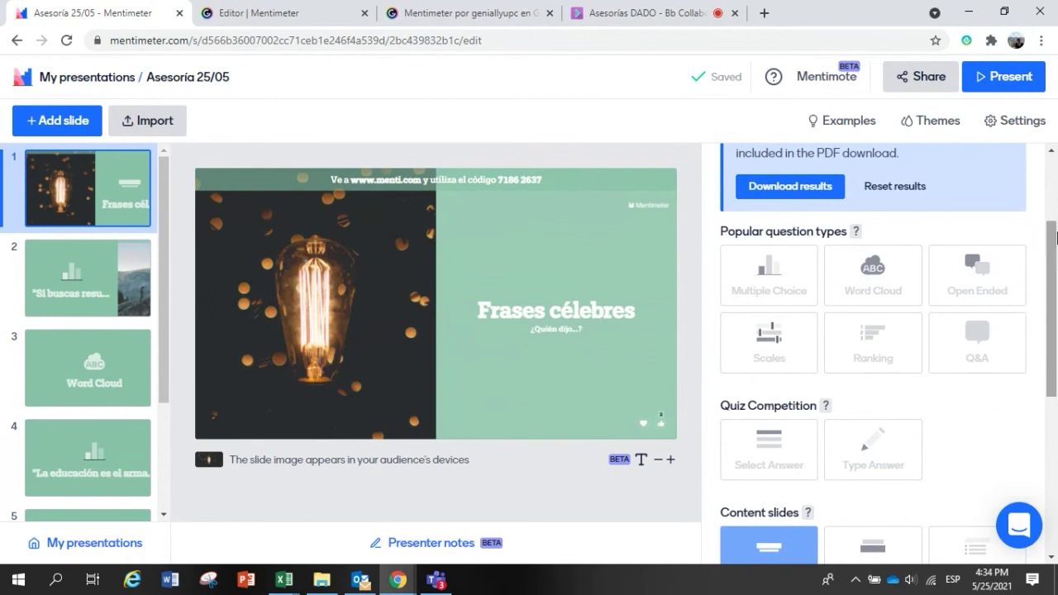
{"action": "scroll", "coordinate": [995, 335], "scroll_direction": "up", "scroll_amount": 3}
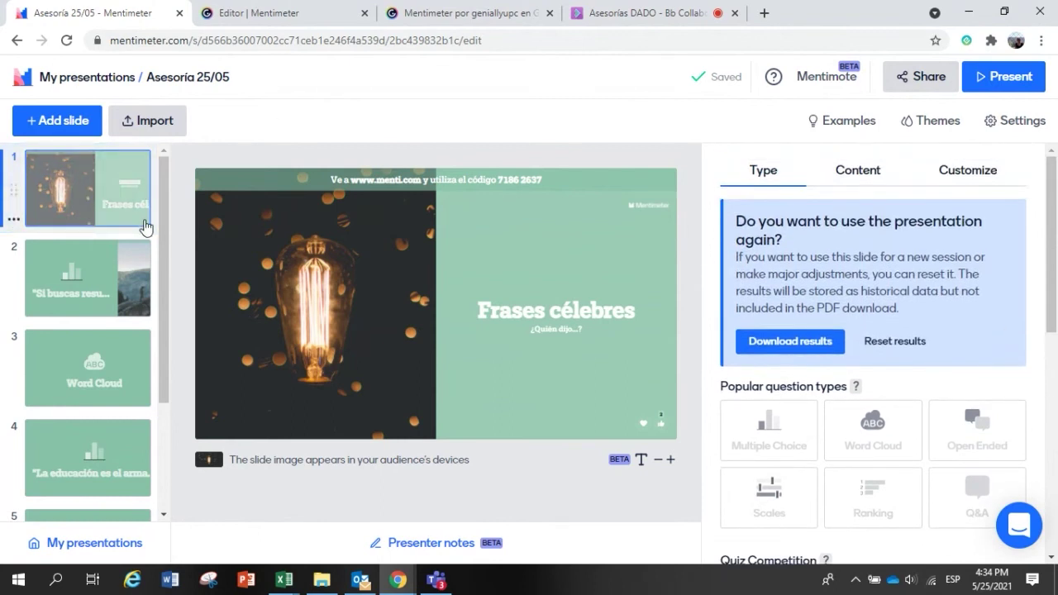
{"action": "scroll", "coordinate": [104, 404], "scroll_direction": "down", "scroll_amount": 2}
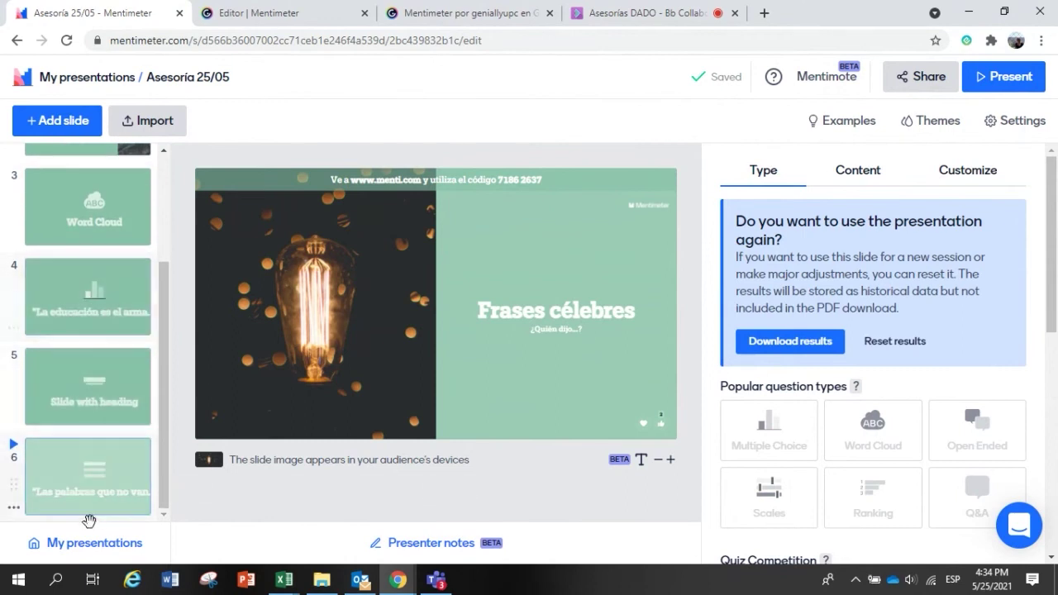
{"action": "scroll", "coordinate": [33, 423], "scroll_direction": "up", "scroll_amount": 2}
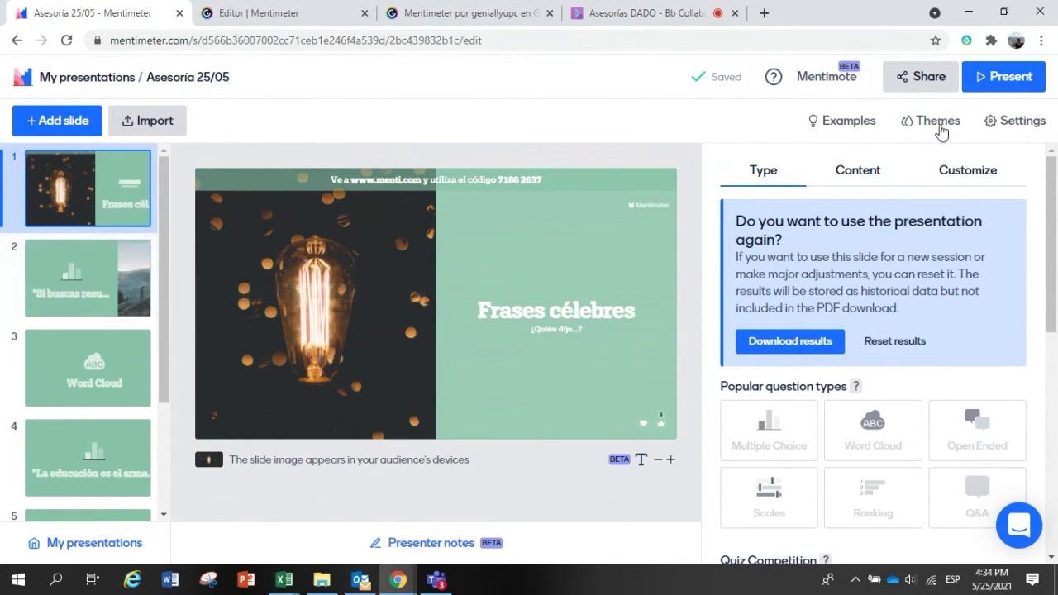
Step: Browse the example slides library, including its purpose, type of input and audience size filters
{"action": "left_click", "coordinate": [865, 122]}
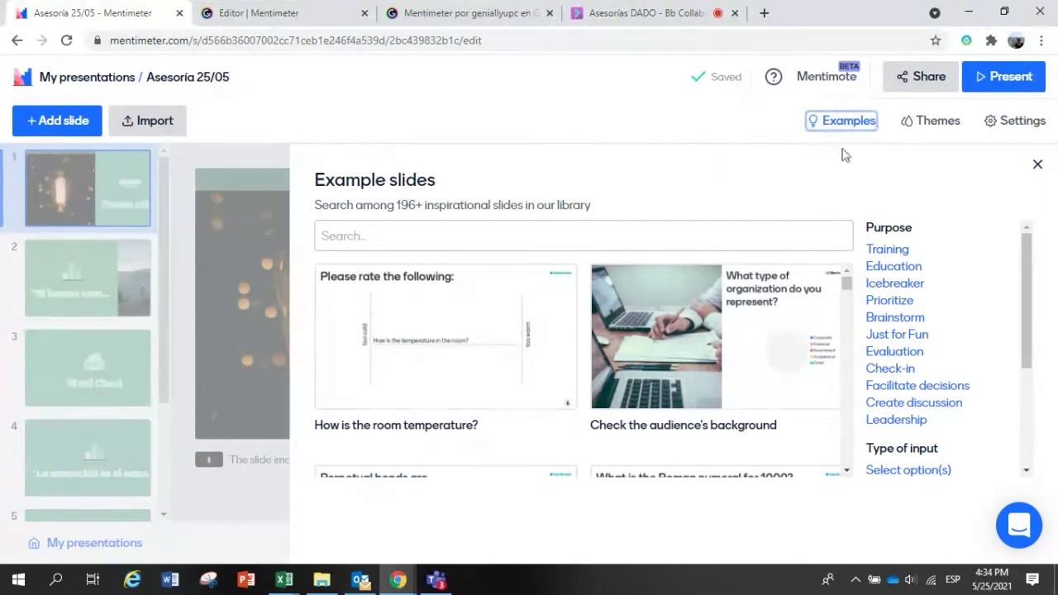
{"action": "scroll", "coordinate": [926, 363], "scroll_direction": "down", "scroll_amount": 2}
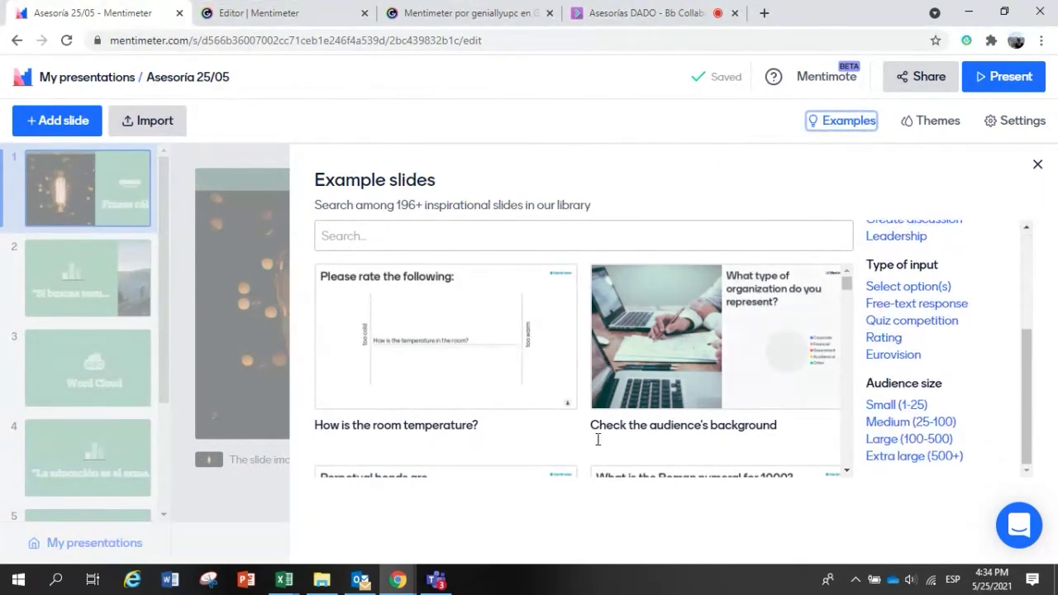
{"action": "scroll", "coordinate": [567, 413], "scroll_direction": "down", "scroll_amount": 2}
{"action": "scroll", "coordinate": [536, 392], "scroll_direction": "down", "scroll_amount": 3}
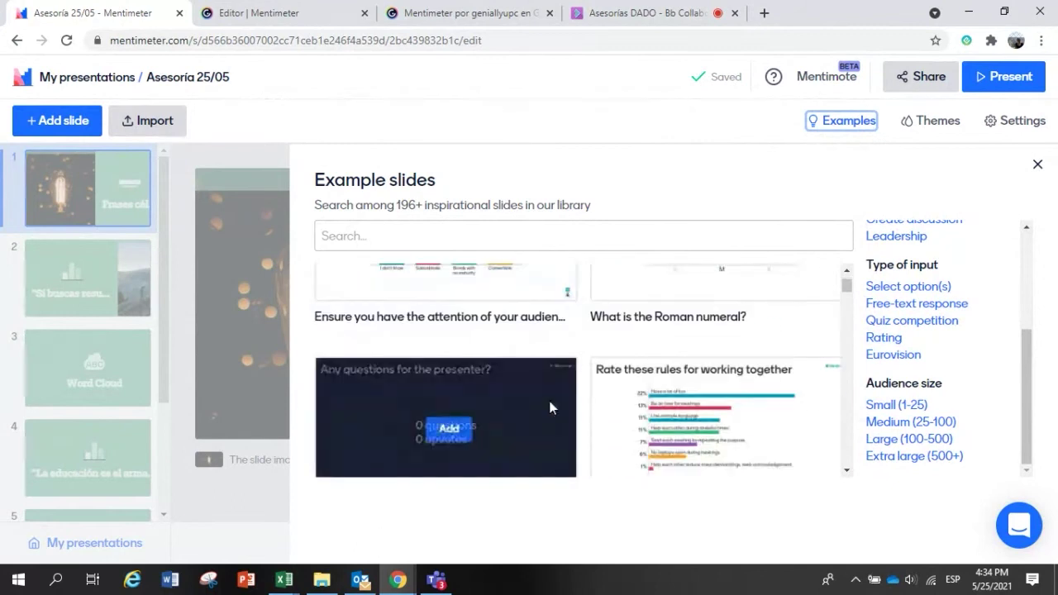
{"action": "scroll", "coordinate": [536, 382], "scroll_direction": "up", "scroll_amount": 2}
{"action": "scroll", "coordinate": [691, 389], "scroll_direction": "up", "scroll_amount": 1}
{"action": "scroll", "coordinate": [467, 410], "scroll_direction": "down", "scroll_amount": 3}
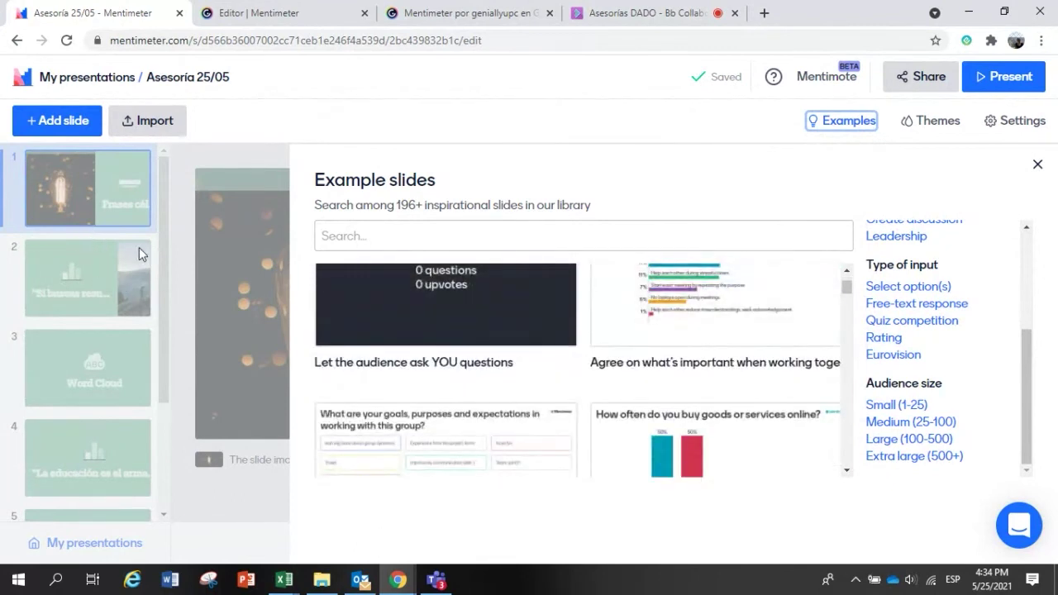
Step: Browse the default themes and try Menti Light on the presentation
{"action": "left_click", "coordinate": [952, 129]}
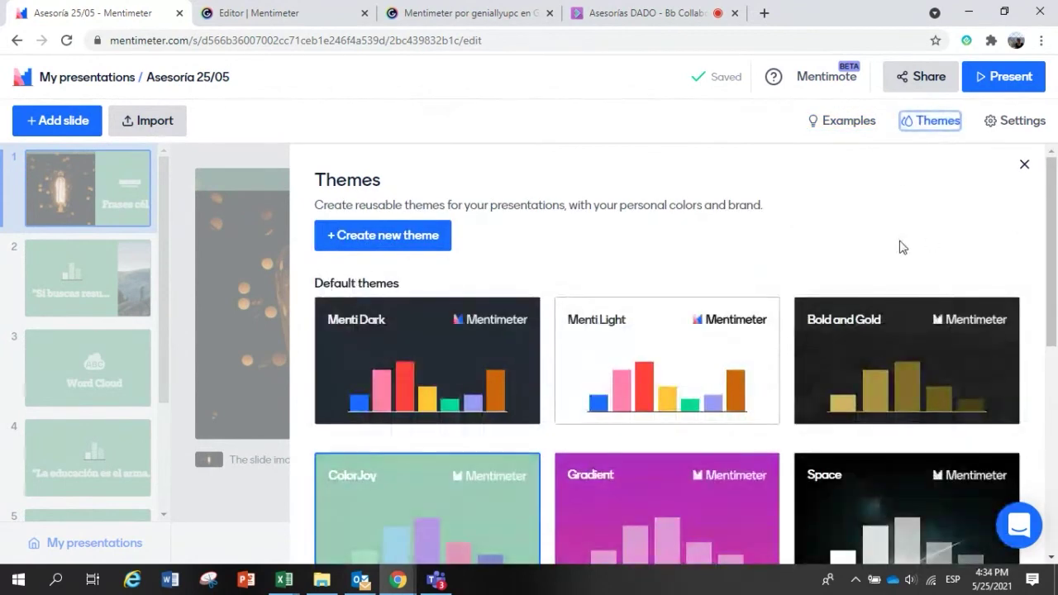
{"action": "scroll", "coordinate": [901, 243], "scroll_direction": "down", "scroll_amount": 2}
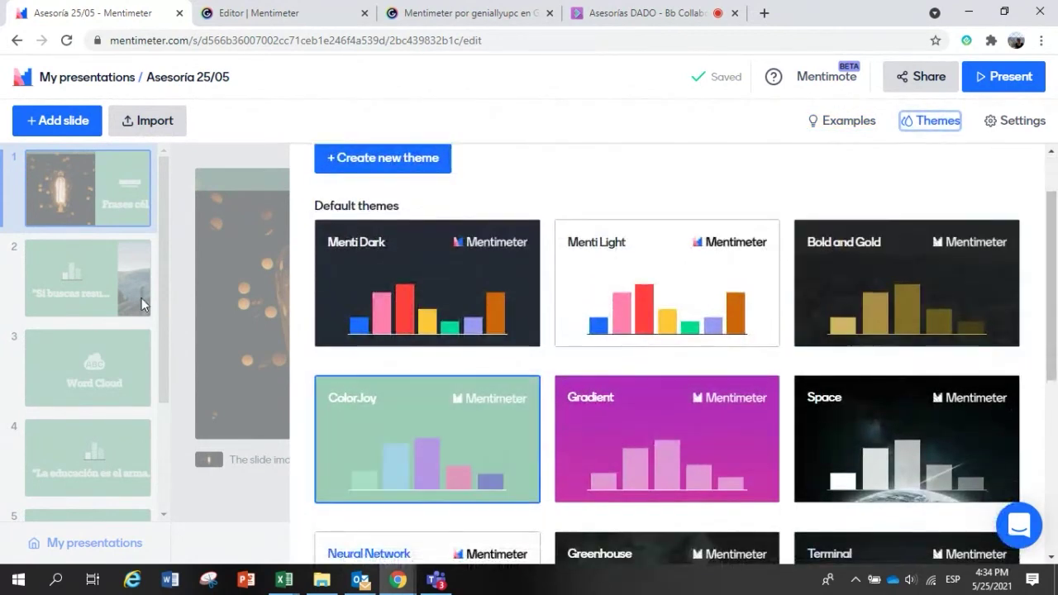
{"action": "scroll", "coordinate": [469, 356], "scroll_direction": "down", "scroll_amount": 3}
{"action": "scroll", "coordinate": [468, 358], "scroll_direction": "up", "scroll_amount": 3}
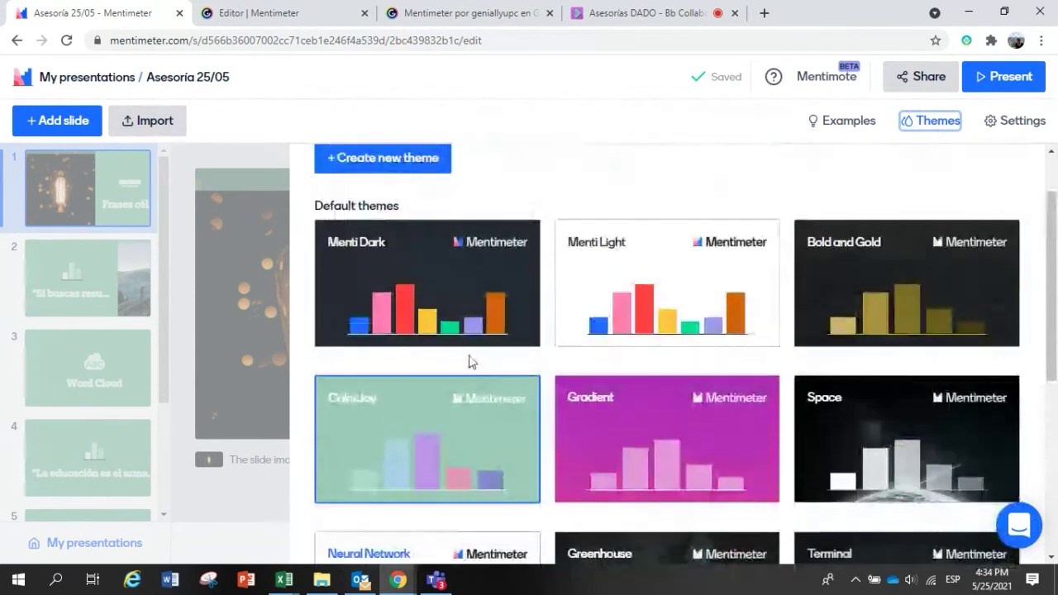
{"action": "left_click", "coordinate": [670, 258]}
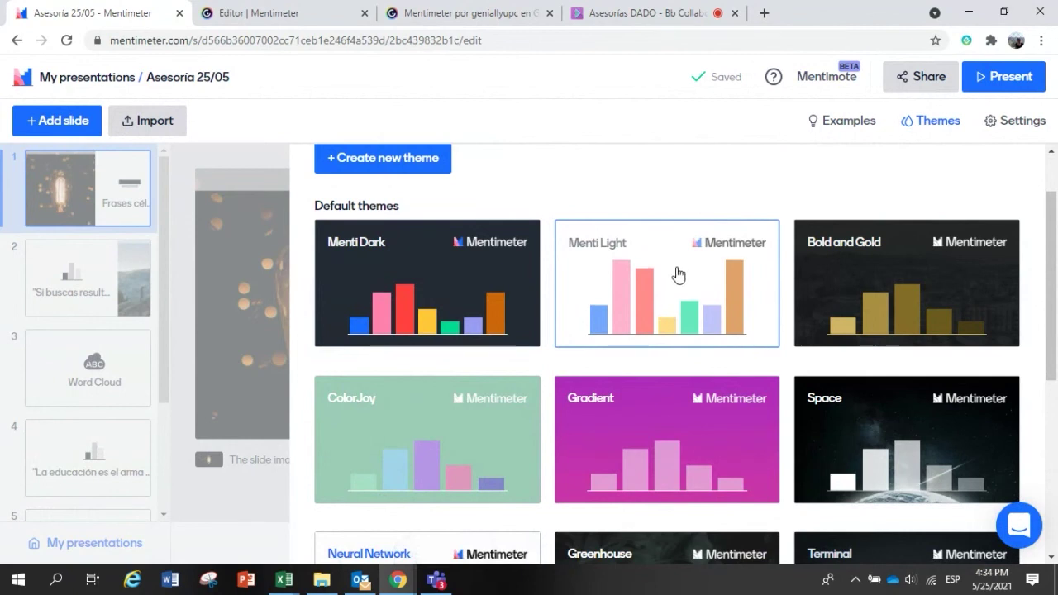
Step: Look through the remaining default themes and switch the presentation back to ColorJoy
{"action": "scroll", "coordinate": [807, 360], "scroll_direction": "down", "scroll_amount": 1}
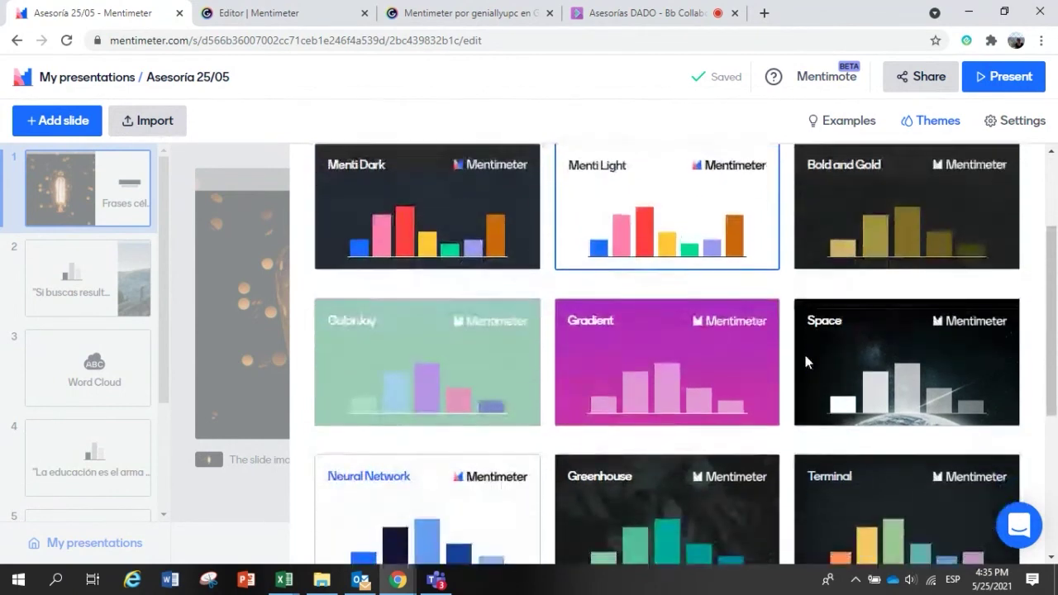
{"action": "scroll", "coordinate": [803, 360], "scroll_direction": "down", "scroll_amount": 3}
{"action": "scroll", "coordinate": [802, 359], "scroll_direction": "up", "scroll_amount": 1}
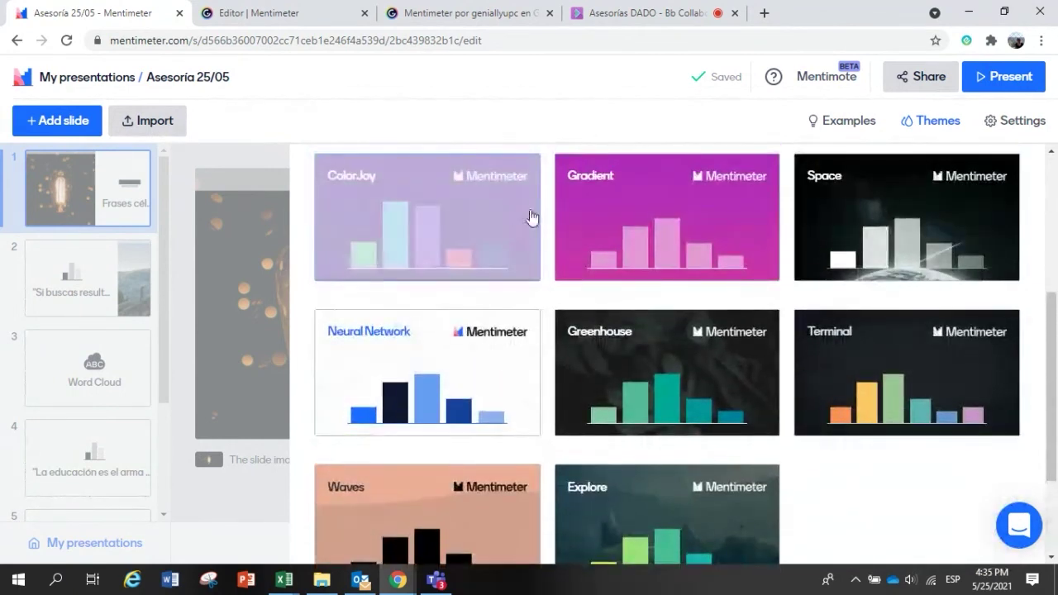
{"action": "left_click", "coordinate": [441, 229]}
{"action": "scroll", "coordinate": [414, 318], "scroll_direction": "up", "scroll_amount": 1}
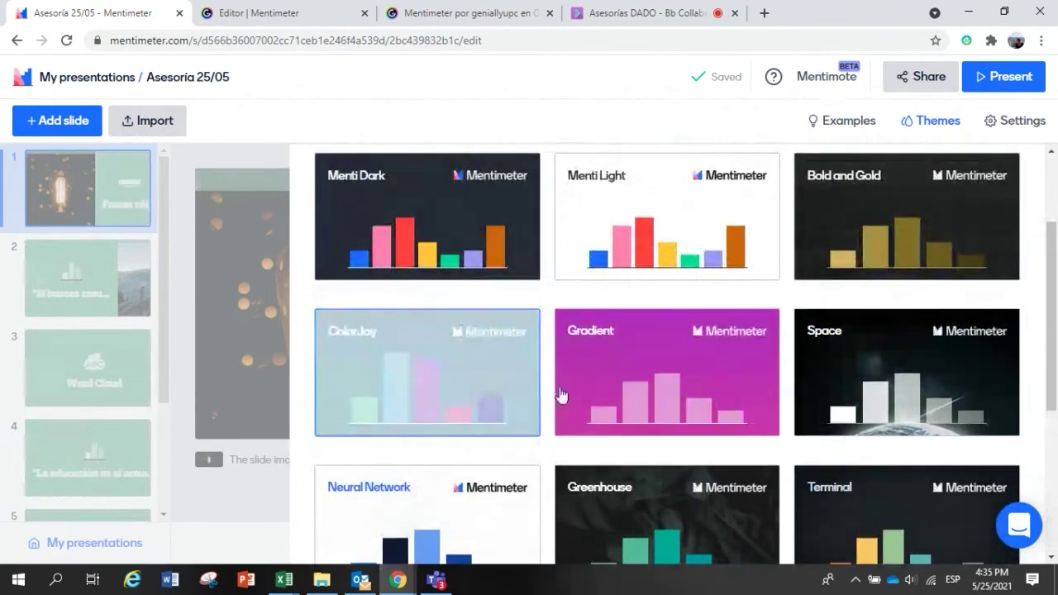
Step: Examine the presentation settings for pace, interactions, audience questions and language, and close them
{"action": "left_click", "coordinate": [1013, 124]}
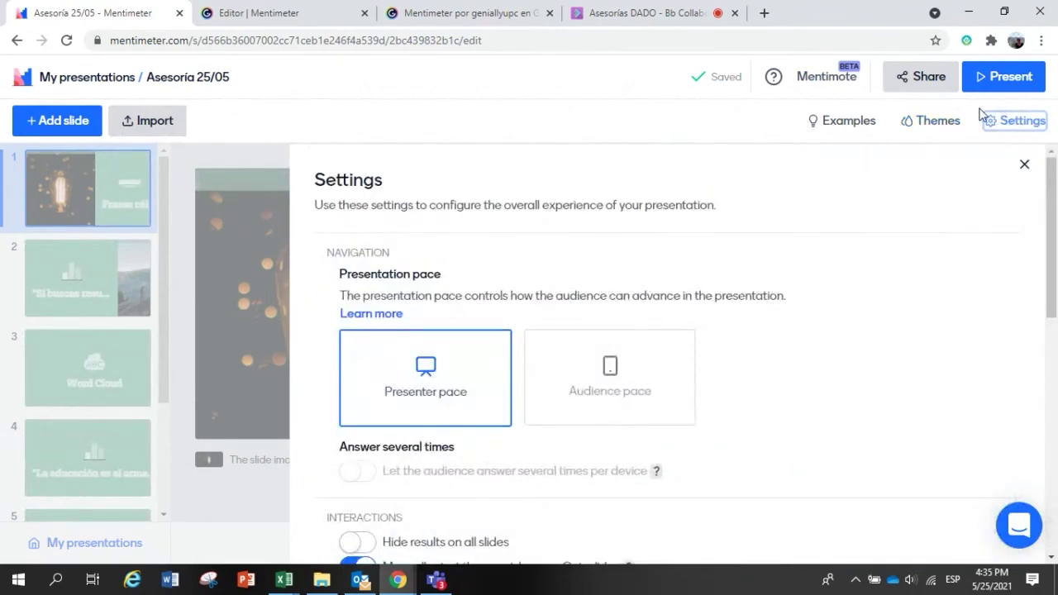
{"action": "scroll", "coordinate": [772, 389], "scroll_direction": "down", "scroll_amount": 6}
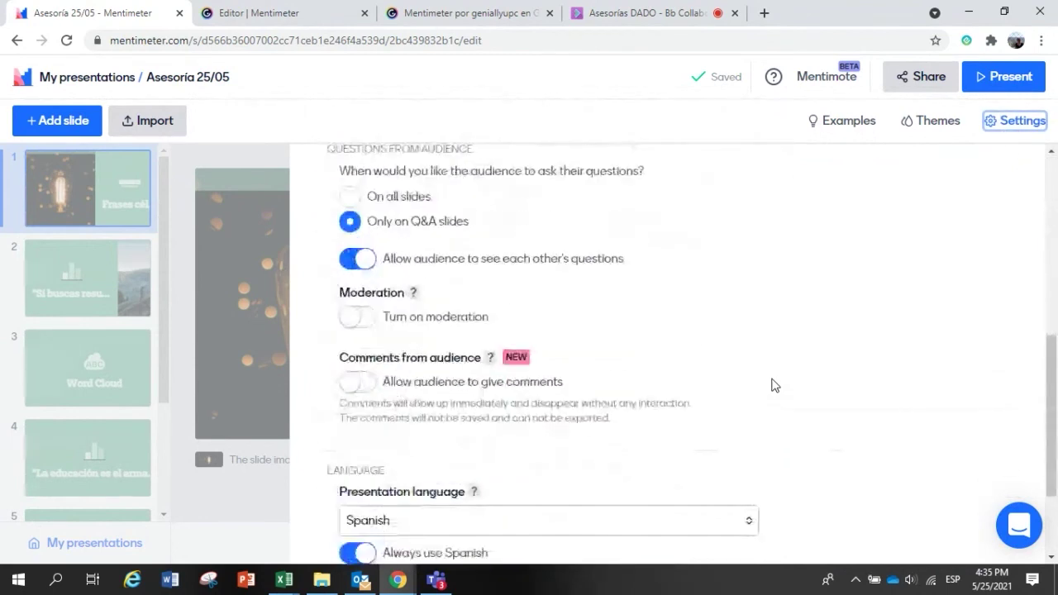
{"action": "scroll", "coordinate": [774, 385], "scroll_direction": "down", "scroll_amount": 2}
{"action": "scroll", "coordinate": [454, 402], "scroll_direction": "up", "scroll_amount": 8}
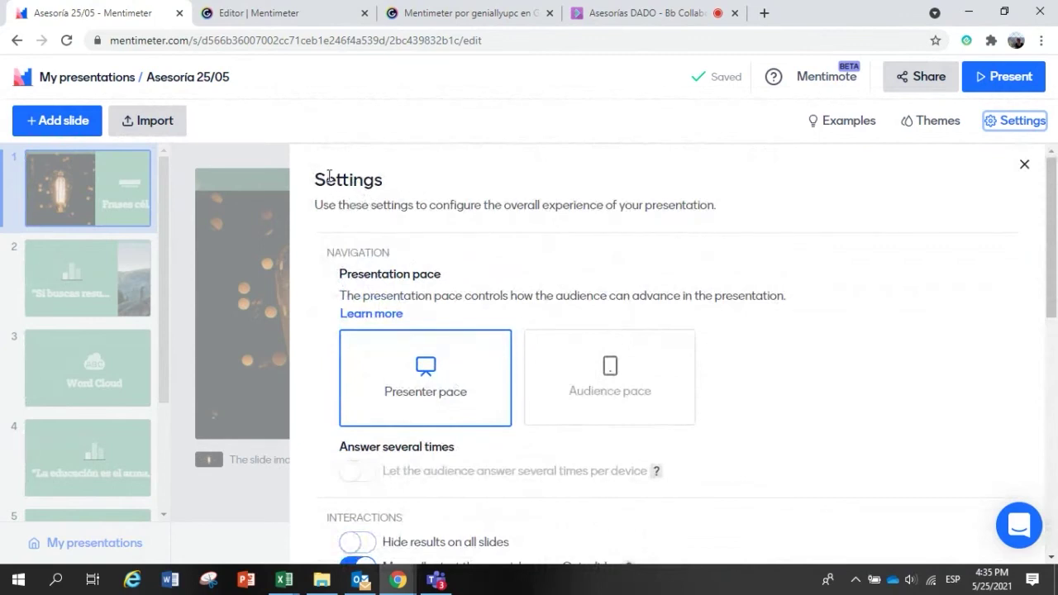
{"action": "left_click", "coordinate": [1025, 166]}
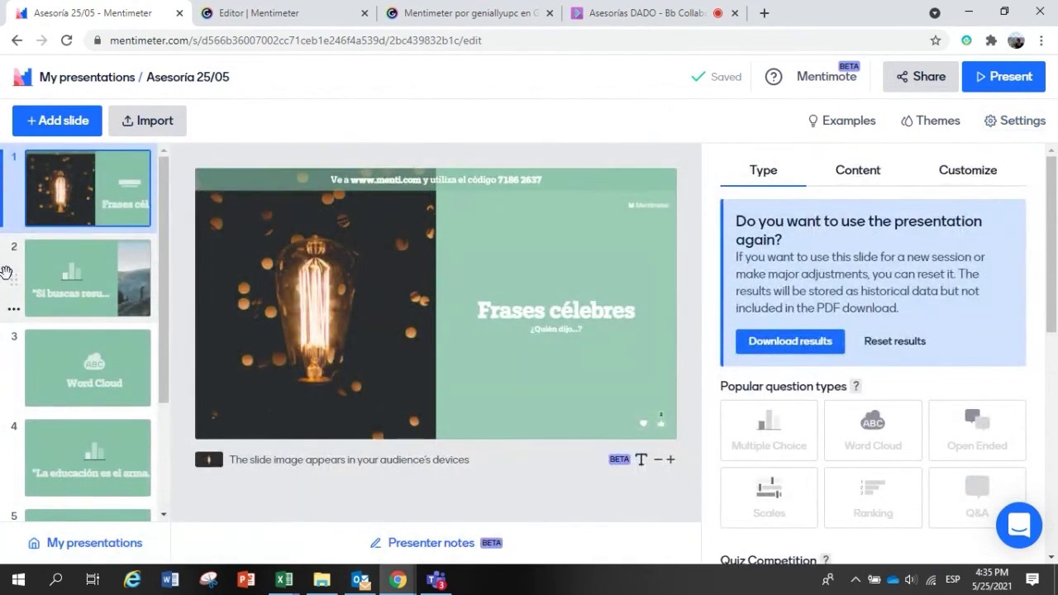
Step: Check the audience join code's expiry on slide 1 and on the following slides
{"action": "mouse_move", "coordinate": [490, 196]}
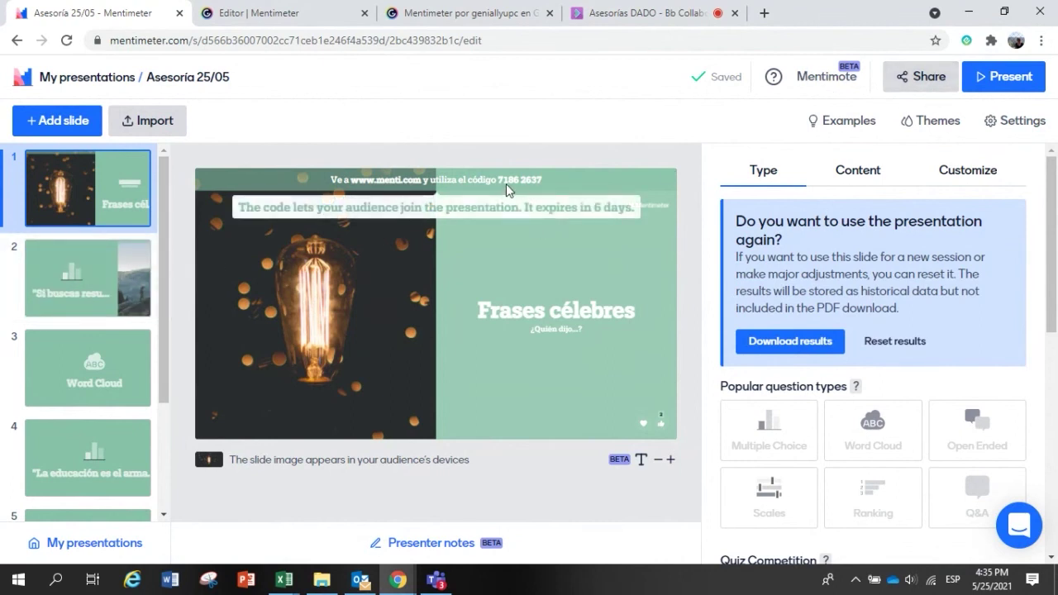
{"action": "left_click", "coordinate": [77, 285]}
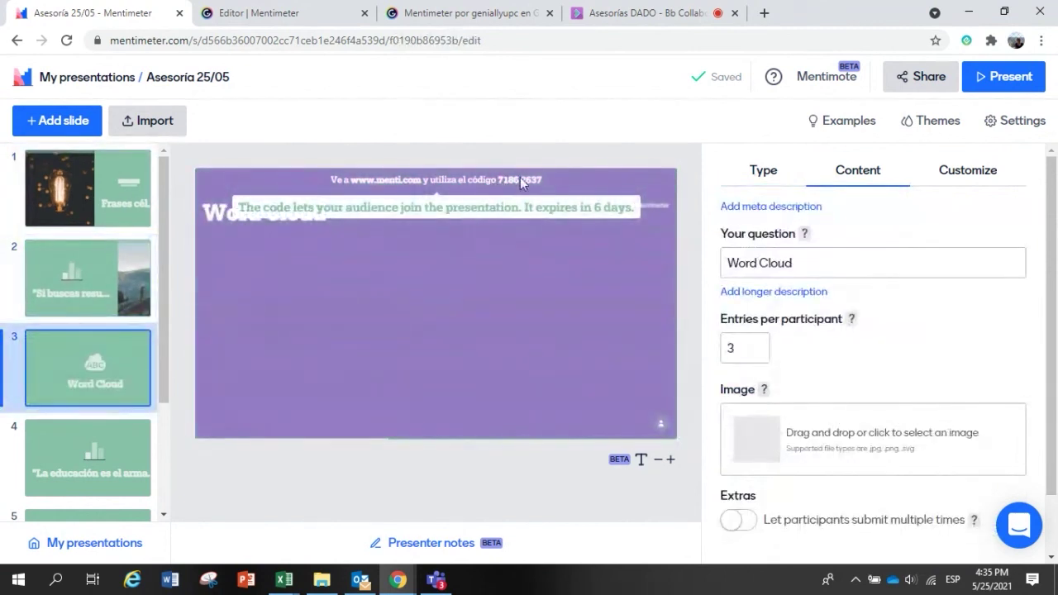
Step: Return to slide 1, examine the participation sharing options for voting access, code, link and QR code, and close them
{"action": "left_click", "coordinate": [146, 212]}
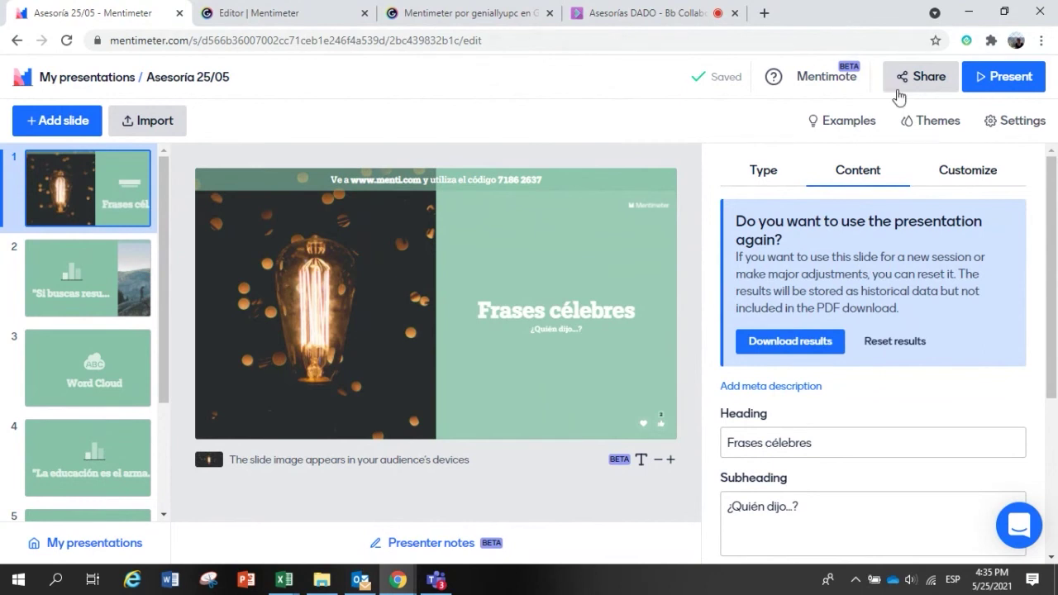
{"action": "left_click", "coordinate": [923, 80]}
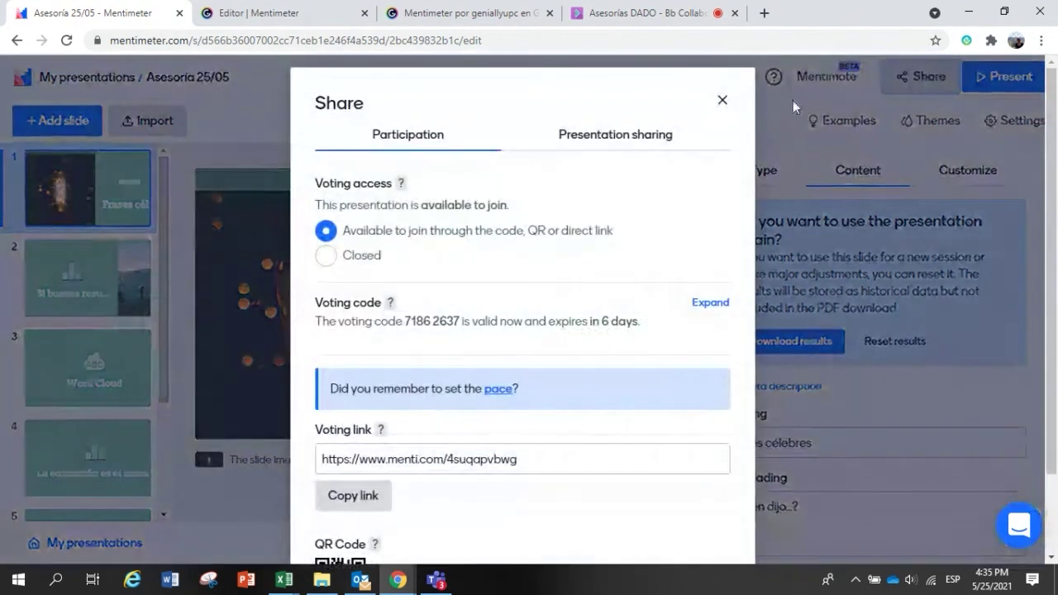
{"action": "scroll", "coordinate": [521, 372], "scroll_direction": "down", "scroll_amount": 2}
{"action": "left_click", "coordinate": [536, 369]}
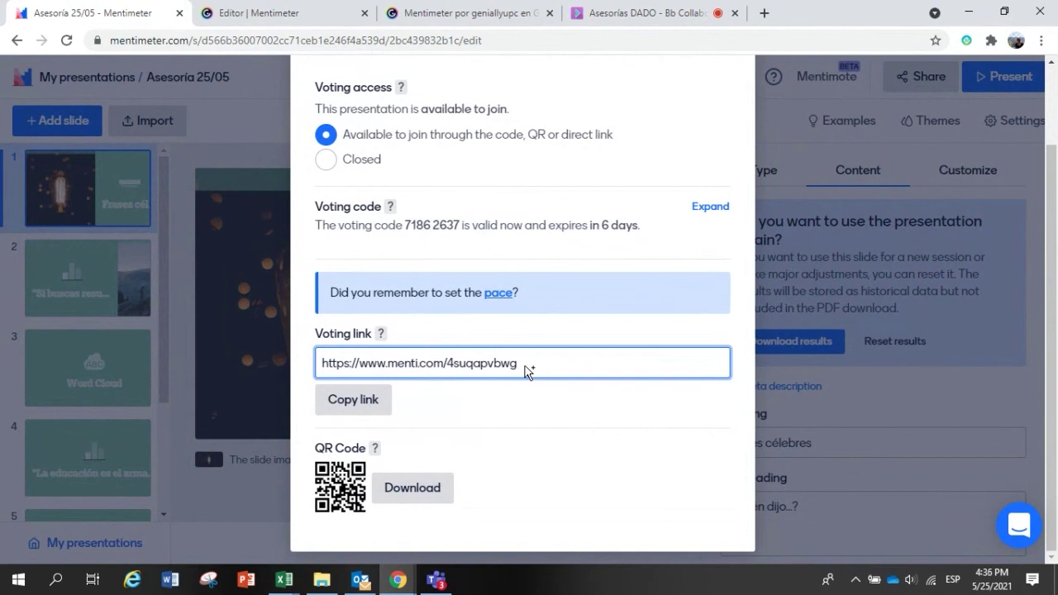
{"action": "scroll", "coordinate": [545, 351], "scroll_direction": "up", "scroll_amount": 2}
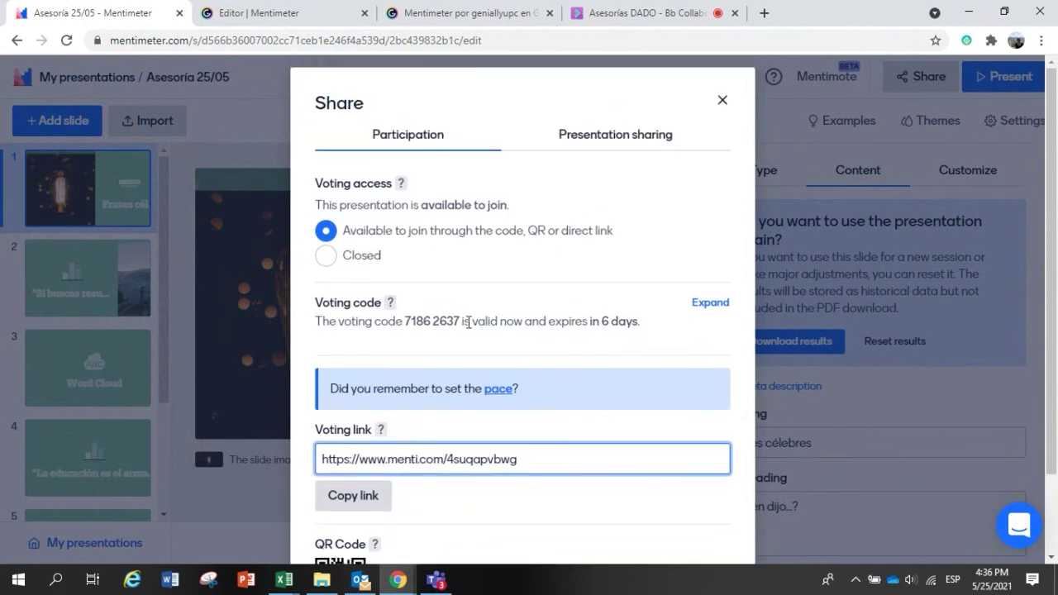
{"action": "left_click", "coordinate": [562, 147]}
{"action": "left_click", "coordinate": [562, 147]}
{"action": "scroll", "coordinate": [484, 348], "scroll_direction": "down", "scroll_amount": 2}
{"action": "scroll", "coordinate": [432, 173], "scroll_direction": "up", "scroll_amount": 2}
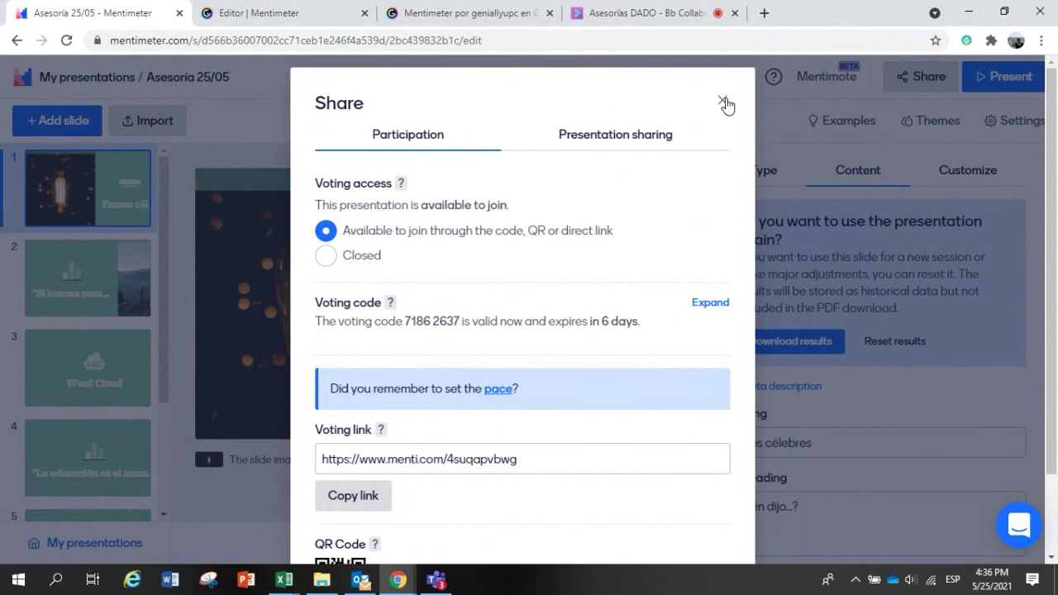
{"action": "left_click", "coordinate": [723, 102]}
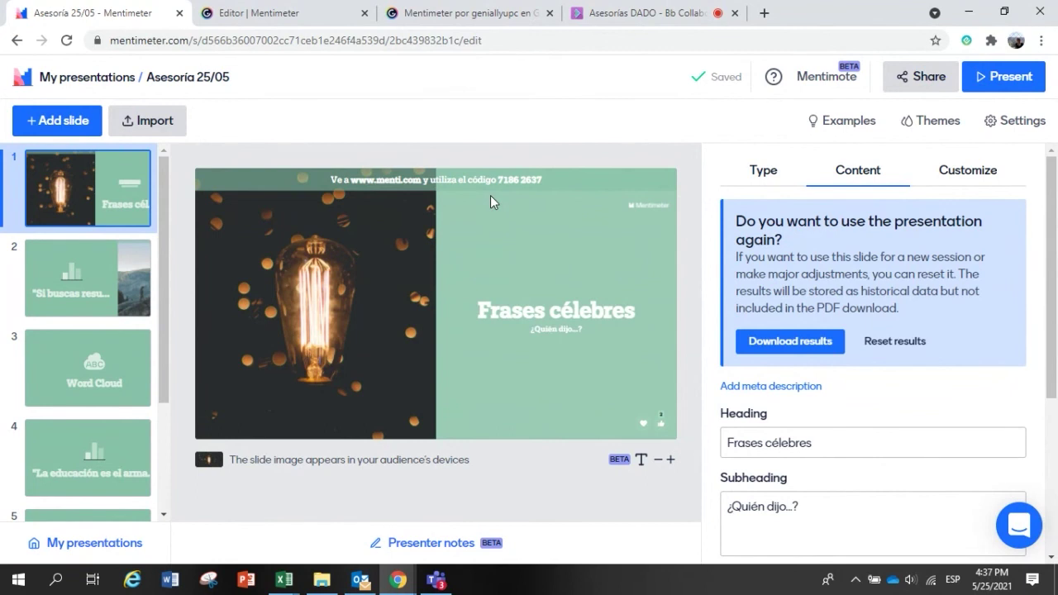
Step: Switch to the Bb Collaborate session and stop sharing the screen
{"action": "left_click", "coordinate": [633, 10]}
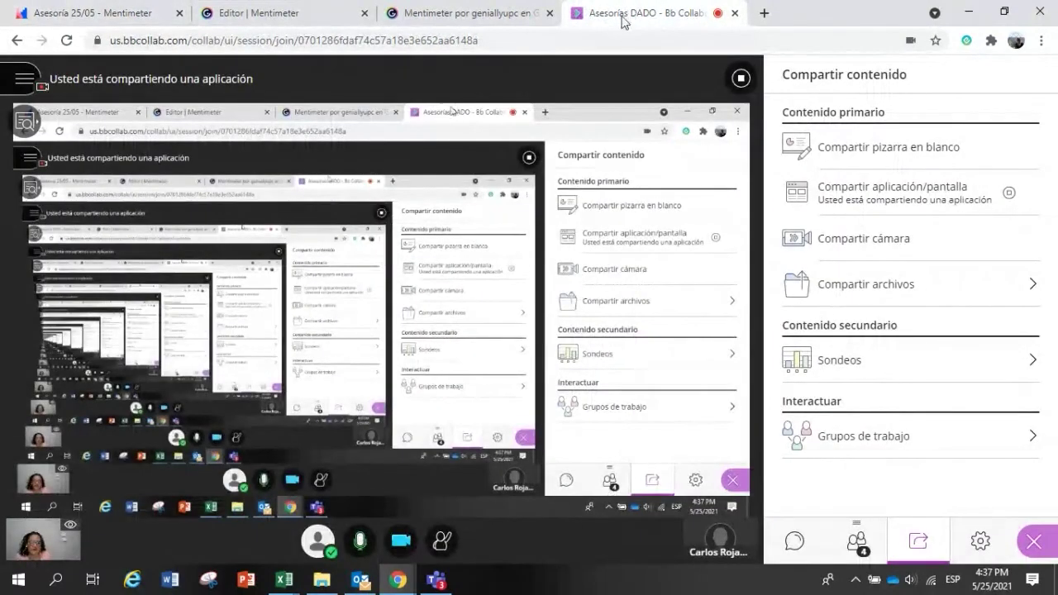
{"action": "left_click", "coordinate": [741, 80]}
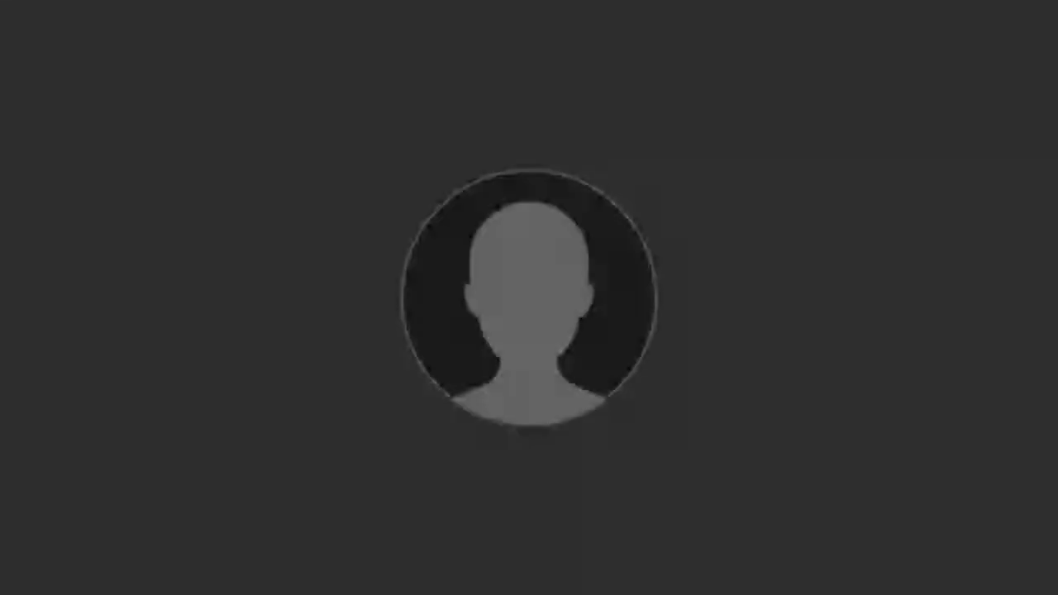